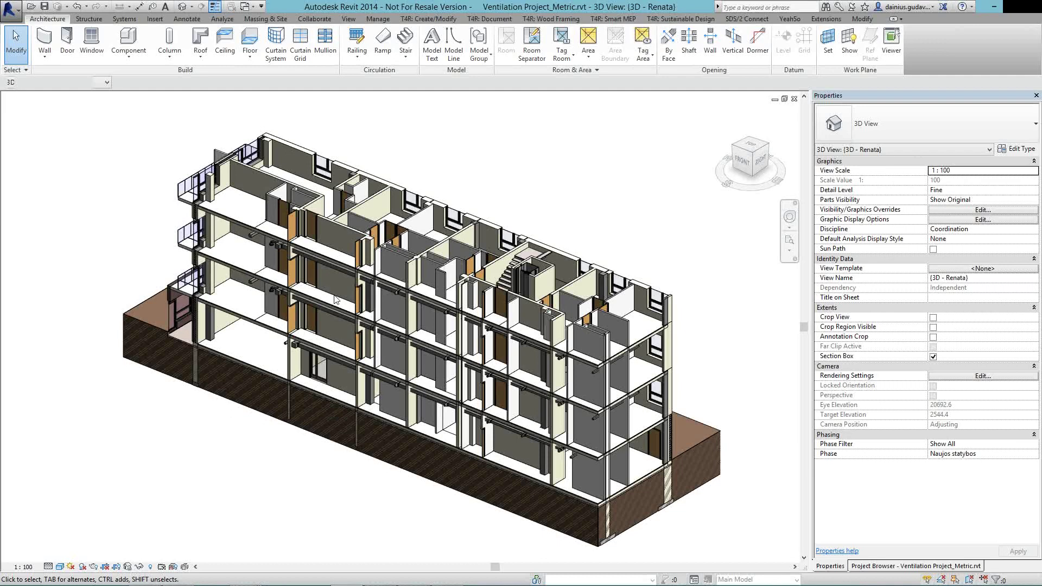
Reveal the hidden section box and lower its upper face so the building is cut just above the third storey
scroll(335, 300, down, 1)
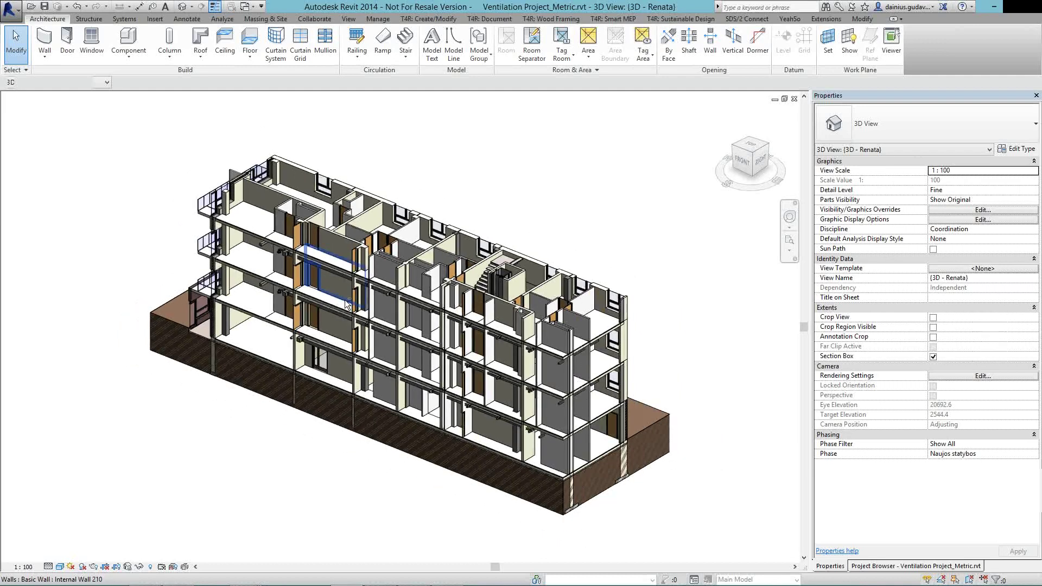
shift+middle_drag(347, 305, 359, 291)
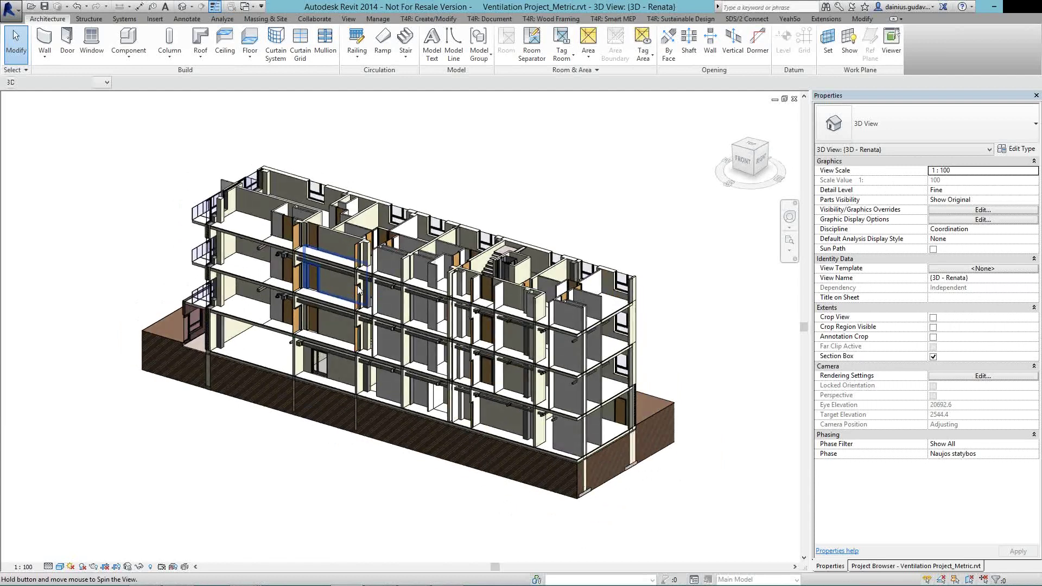
scroll(359, 291, up, 2)
shift+middle_drag(309, 340, 315, 329)
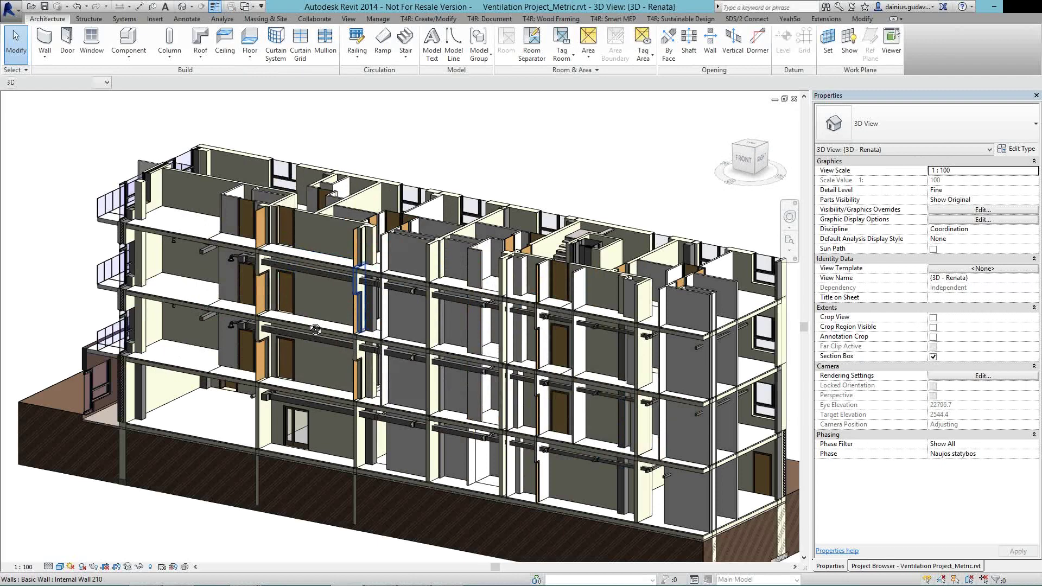
shift+middle_drag(315, 330, 315, 389)
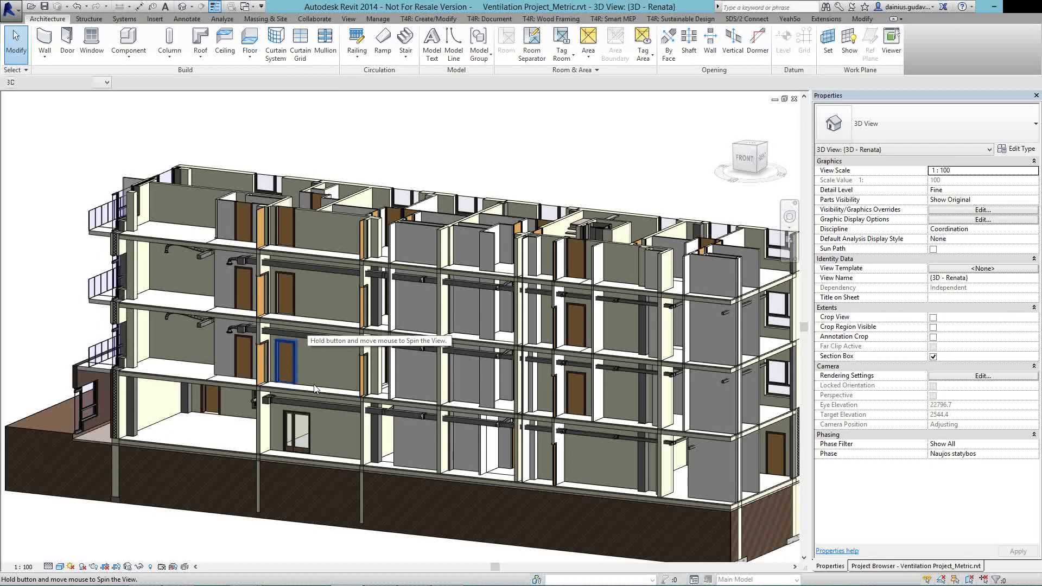
key(r)
key(h)
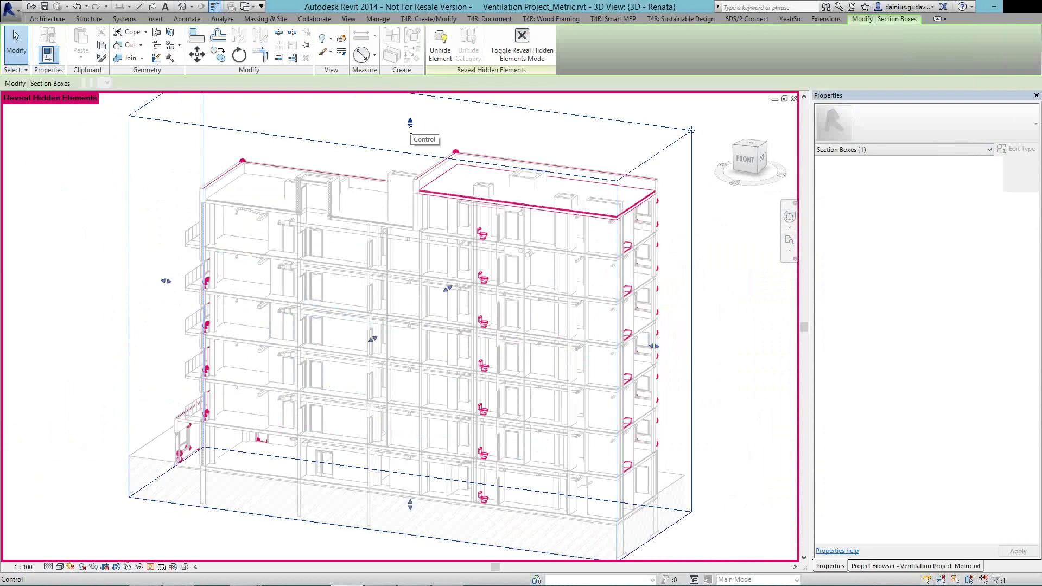
drag(410, 125, 395, 342)
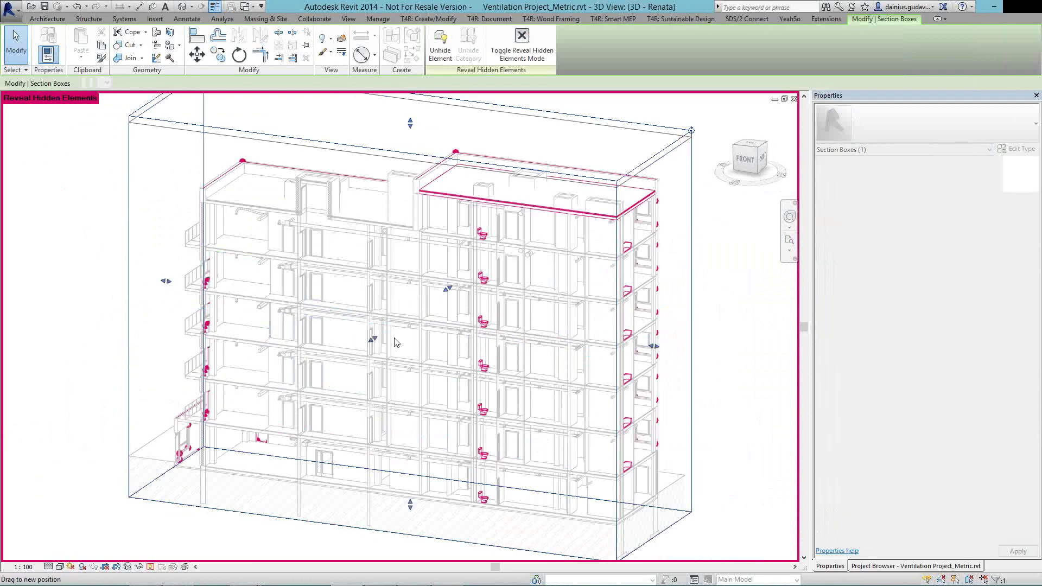
drag(396, 342, 395, 342)
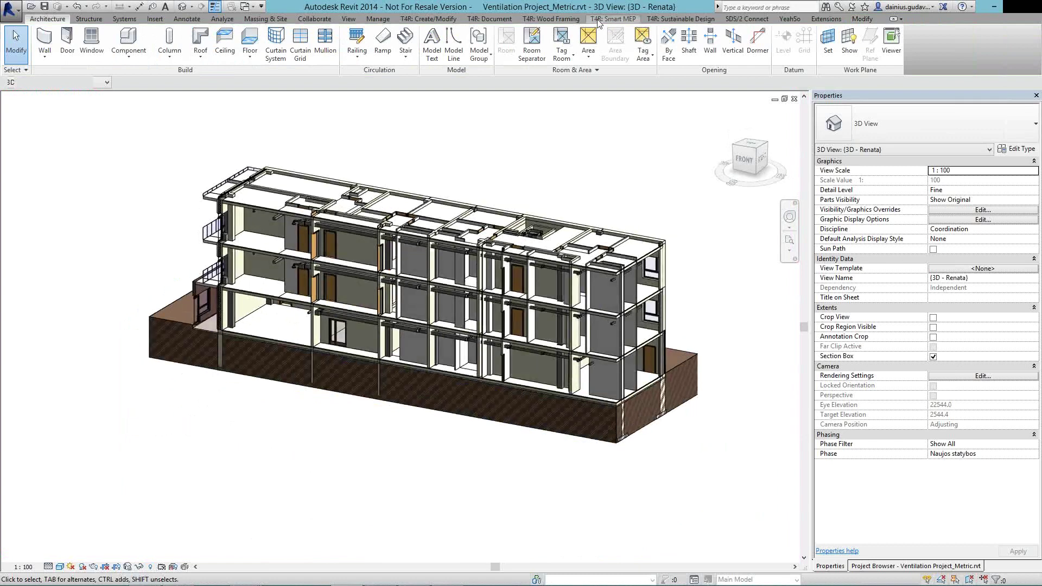
Detach the Smart Hangers group of the T4R Smart MEP tools and float it over the 3D view
click(599, 20)
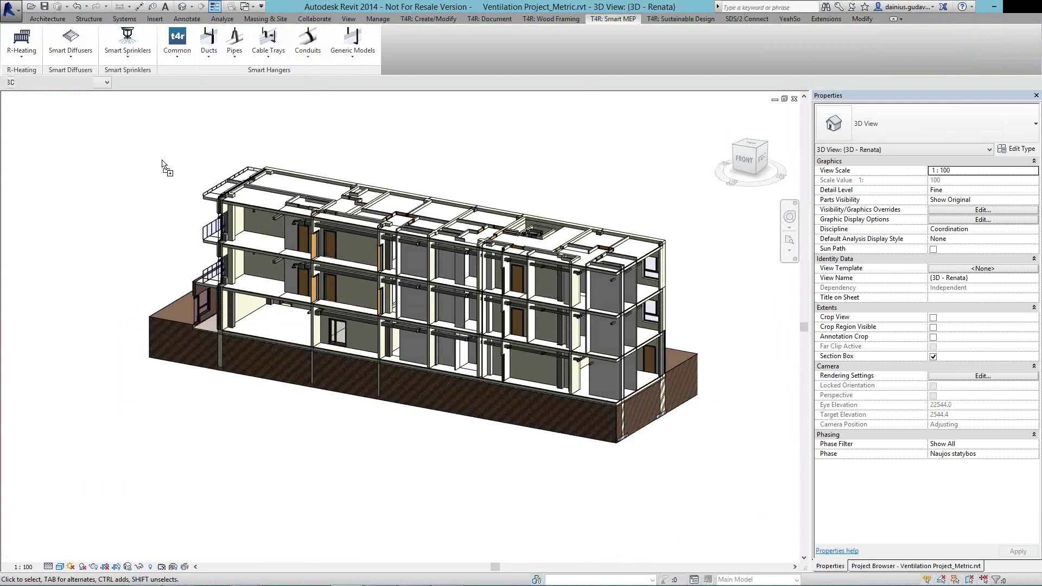
drag(269, 69, 146, 160)
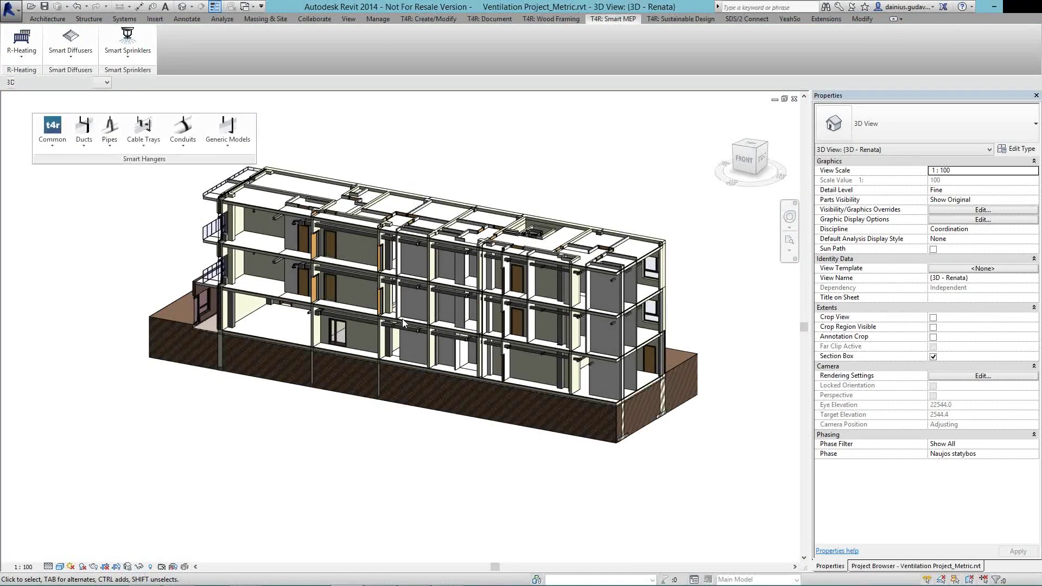
scroll(402, 318, up, 2)
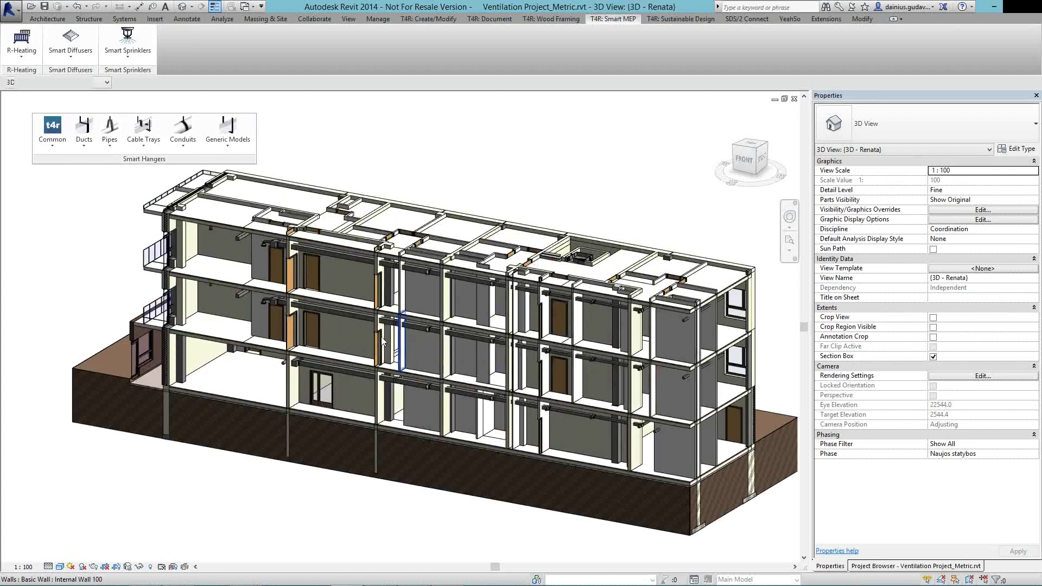
shift+middle_drag(382, 342, 363, 320)
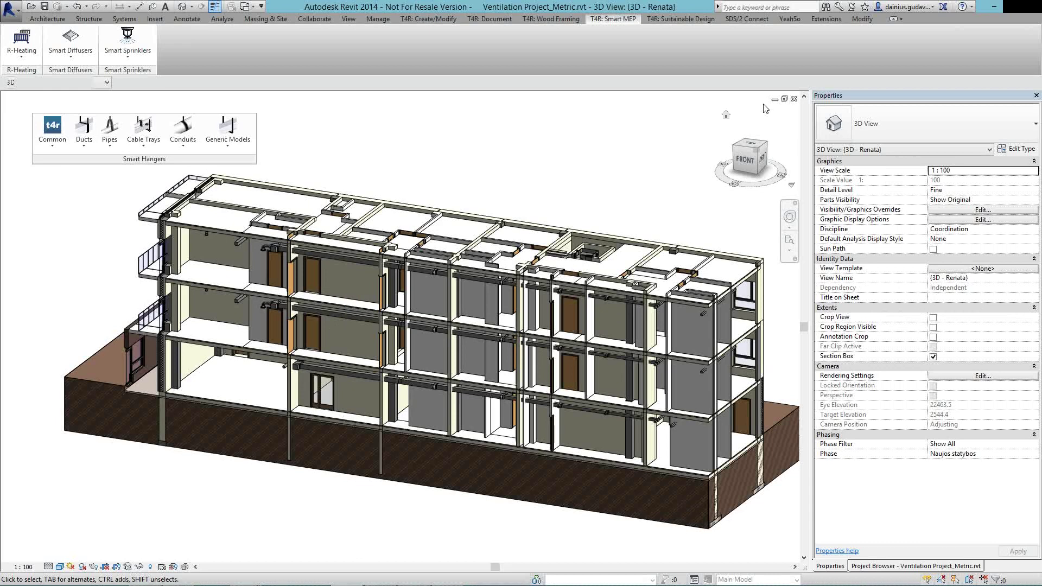
Examine the sample hangers in the Hanger Metric Template Project's 3D view, and return to the maximized 3D view of Ventilation Project_Metric
click(784, 99)
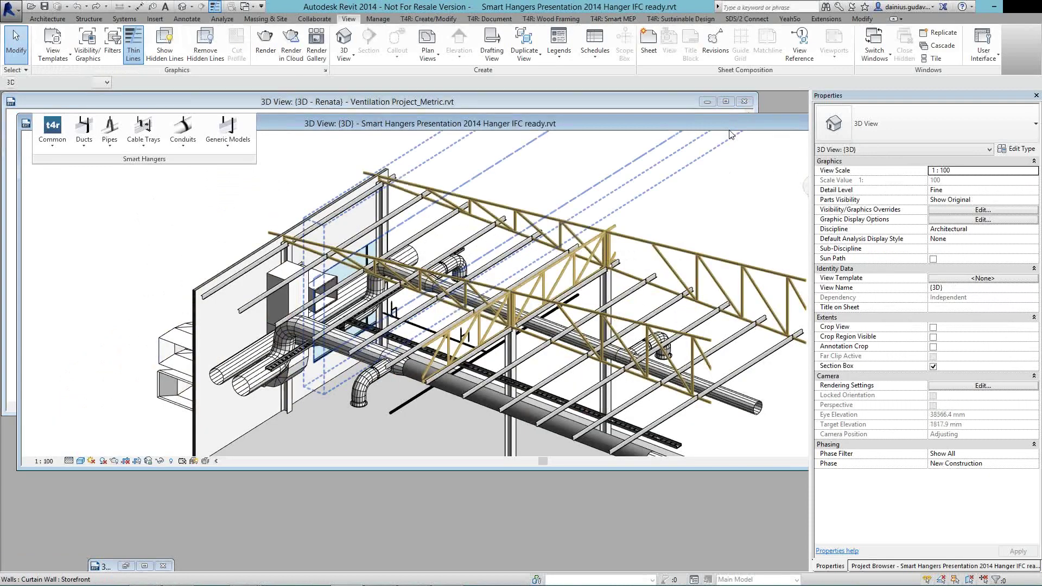
drag(728, 125, 607, 126)
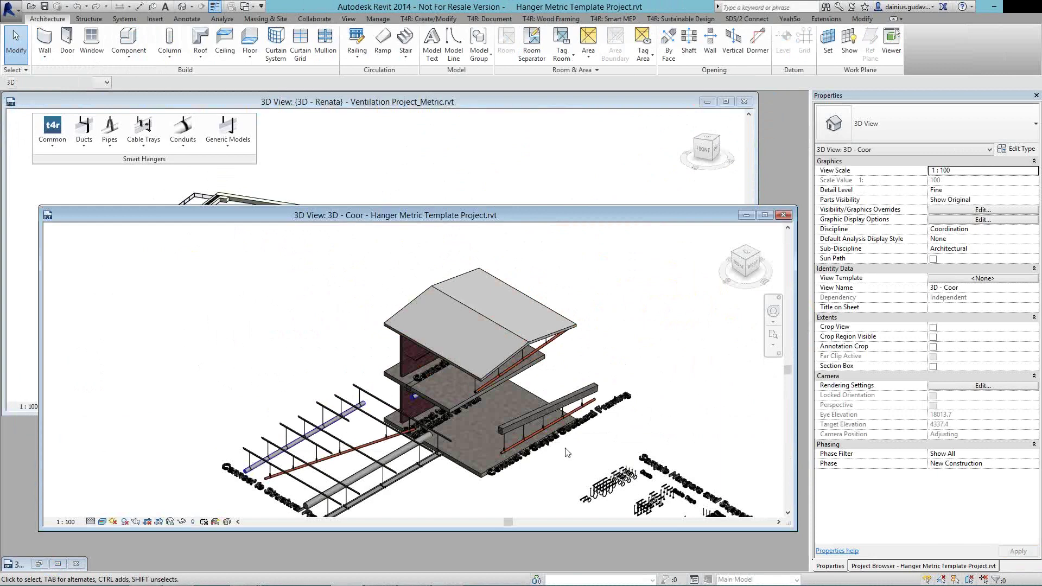
middle_drag(558, 494, 515, 456)
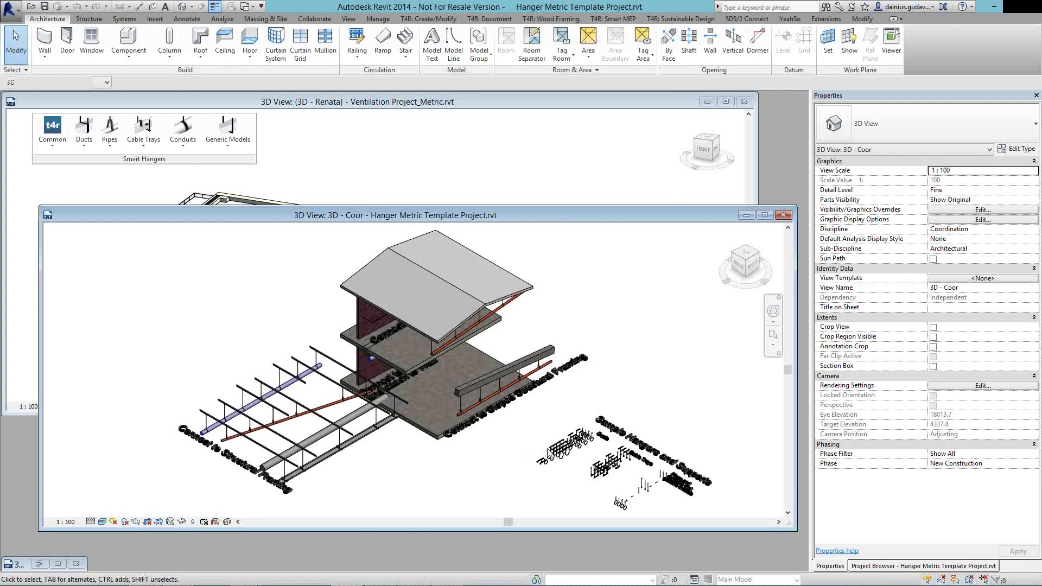
middle_drag(426, 453, 413, 413)
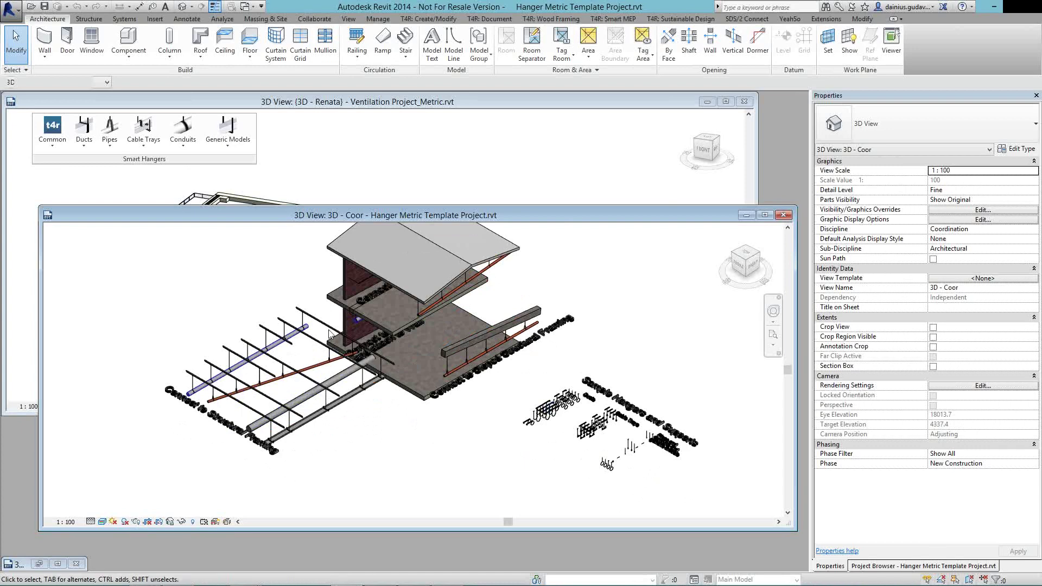
key(ctrl+Tab)
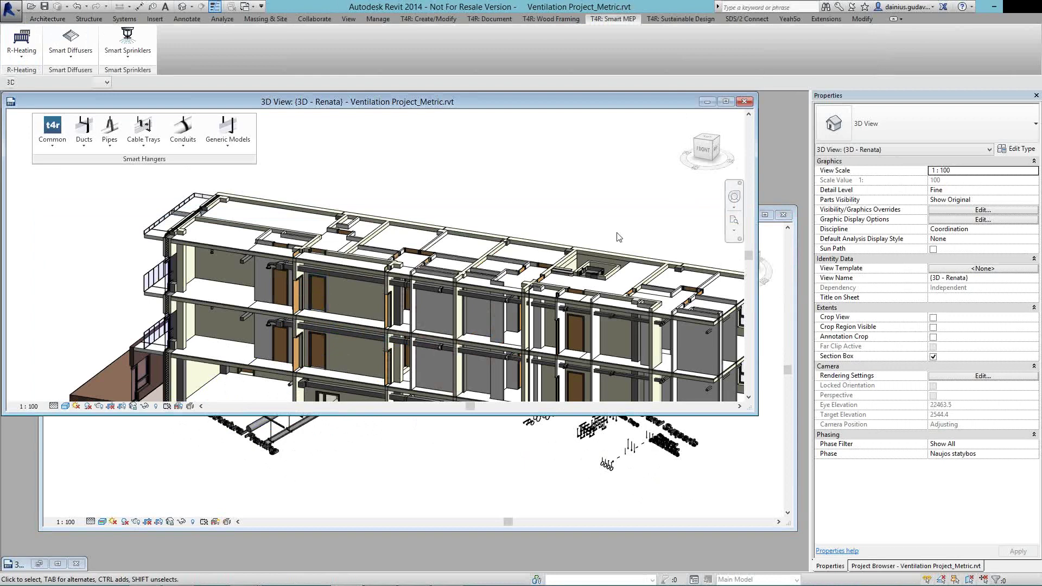
click(726, 101)
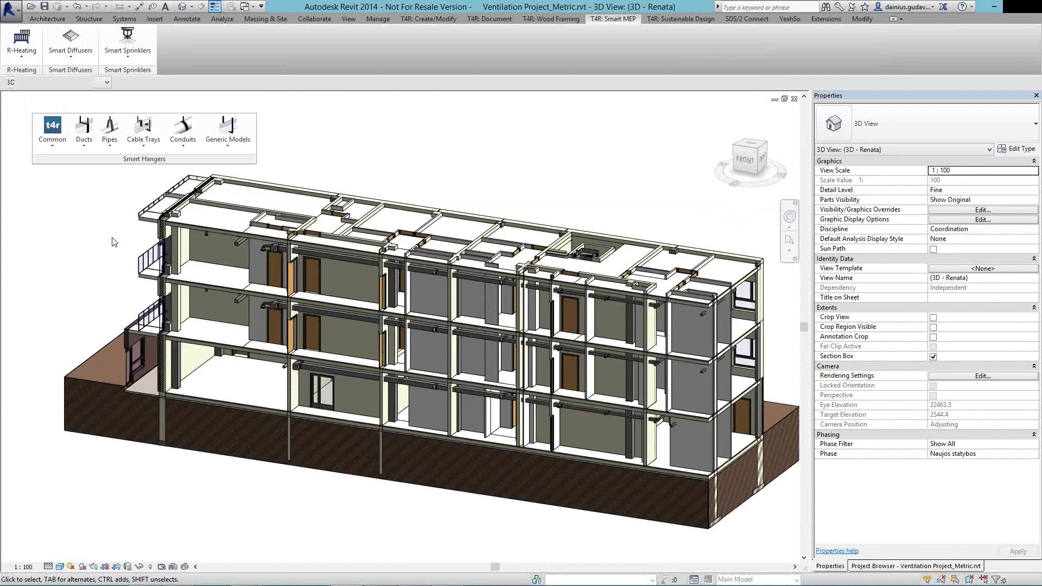
Open the Smart Hangers Project Family Browser and choose Hanger Metric Template Project.rvt as the source project
click(51, 143)
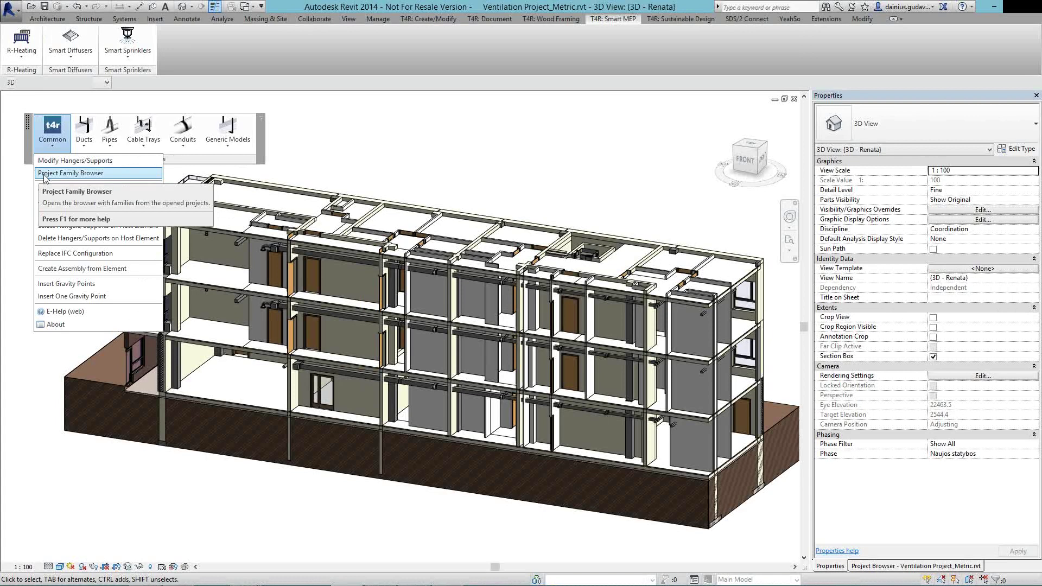
click(45, 175)
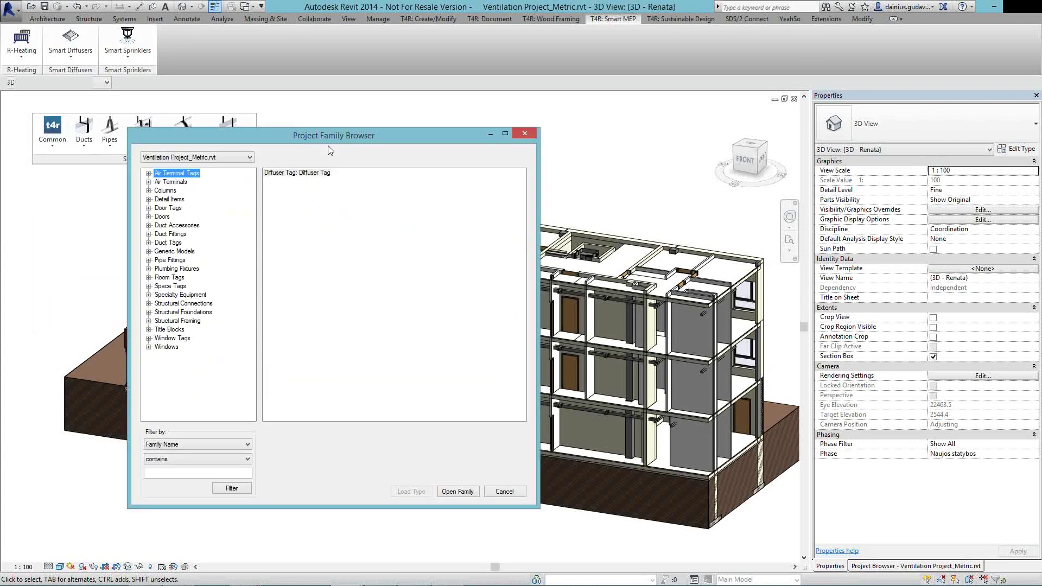
drag(328, 141, 384, 153)
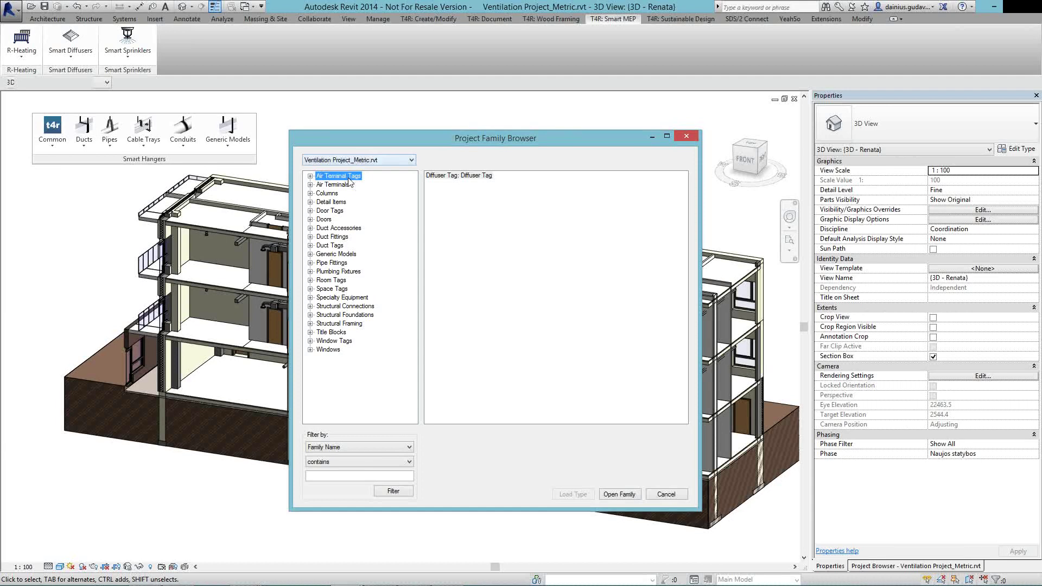
click(350, 160)
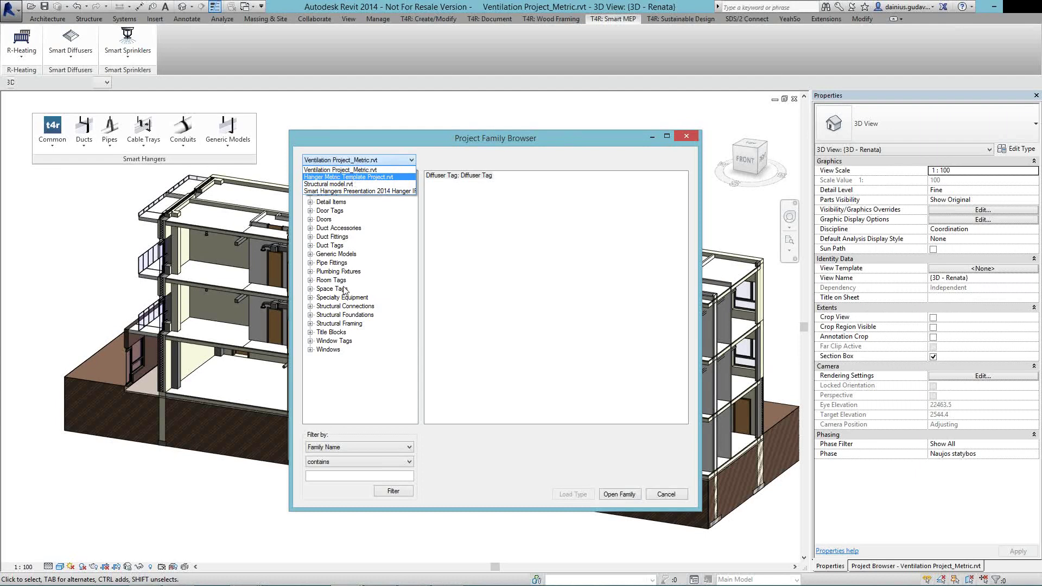
key(Return)
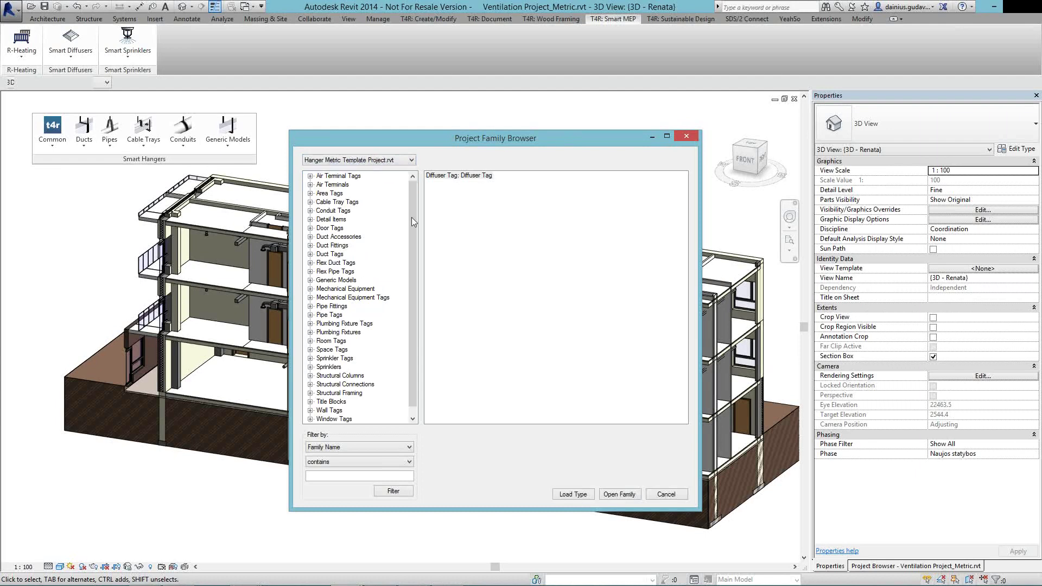
Preview the duct hanger template and the individual types of the first cable tray hanger family under Structural Connections
scroll(413, 234, down, 1)
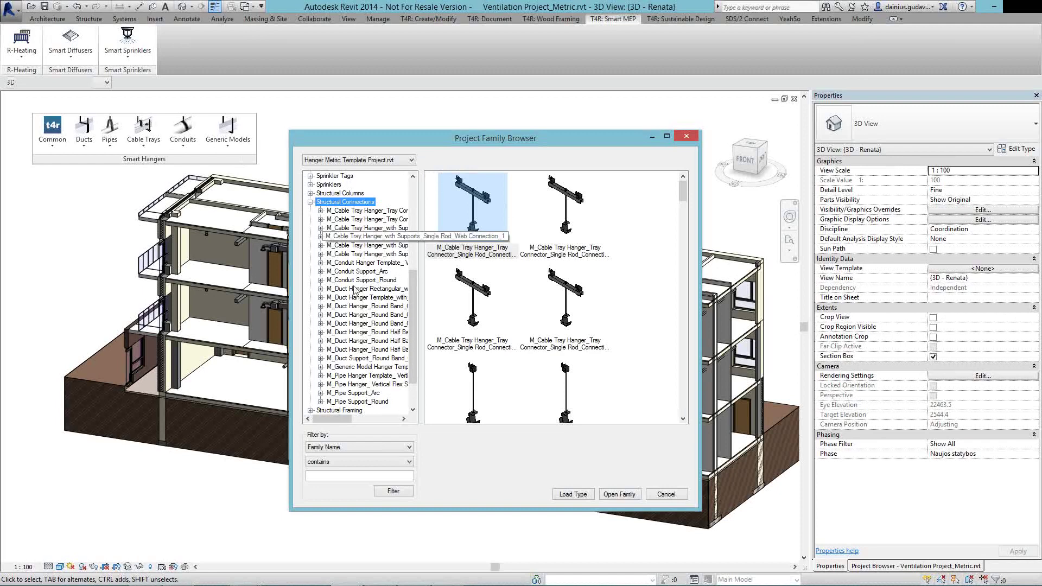
click(357, 271)
click(359, 297)
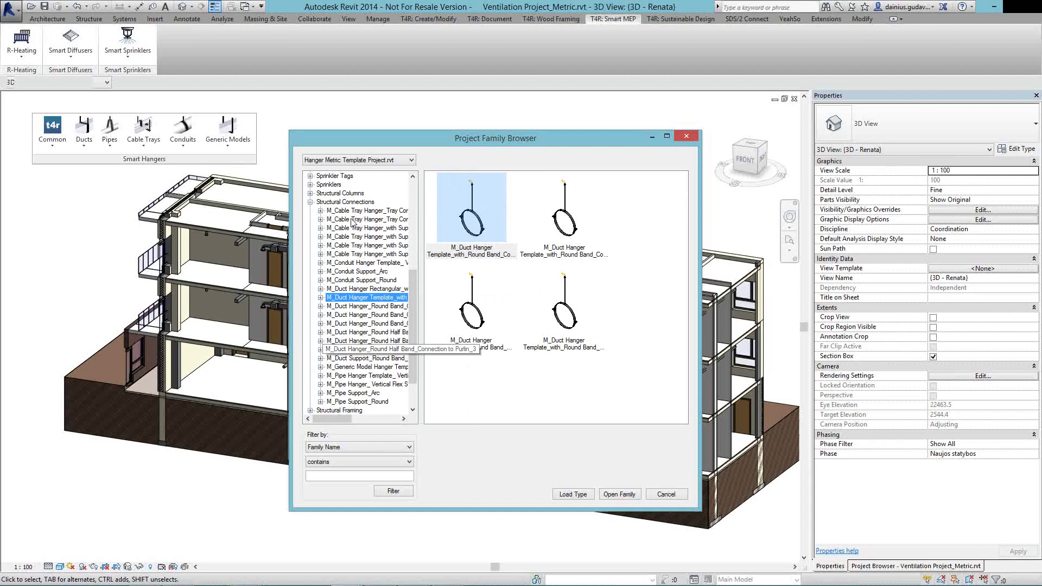
click(321, 211)
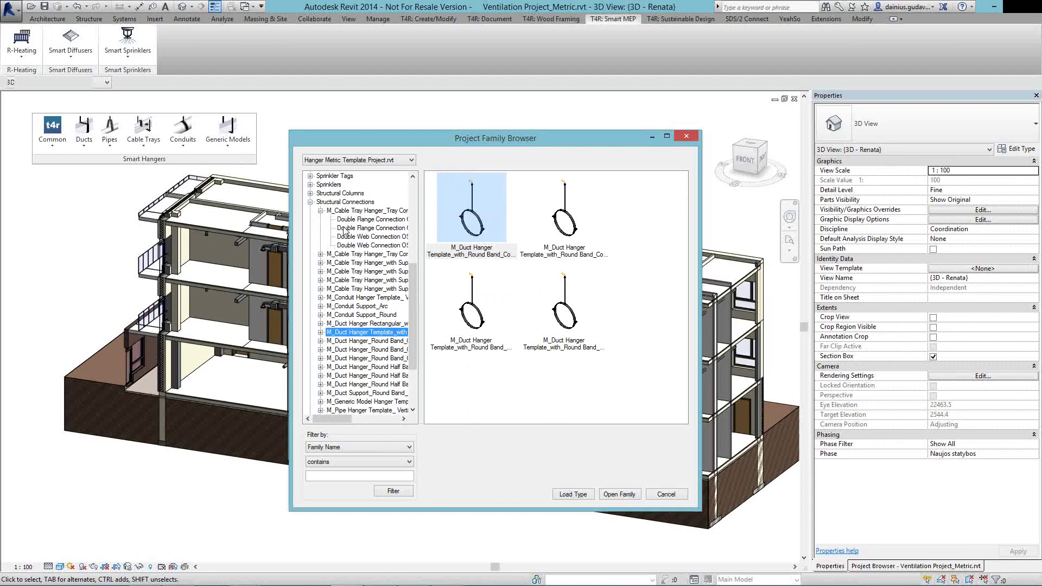
click(341, 220)
click(343, 228)
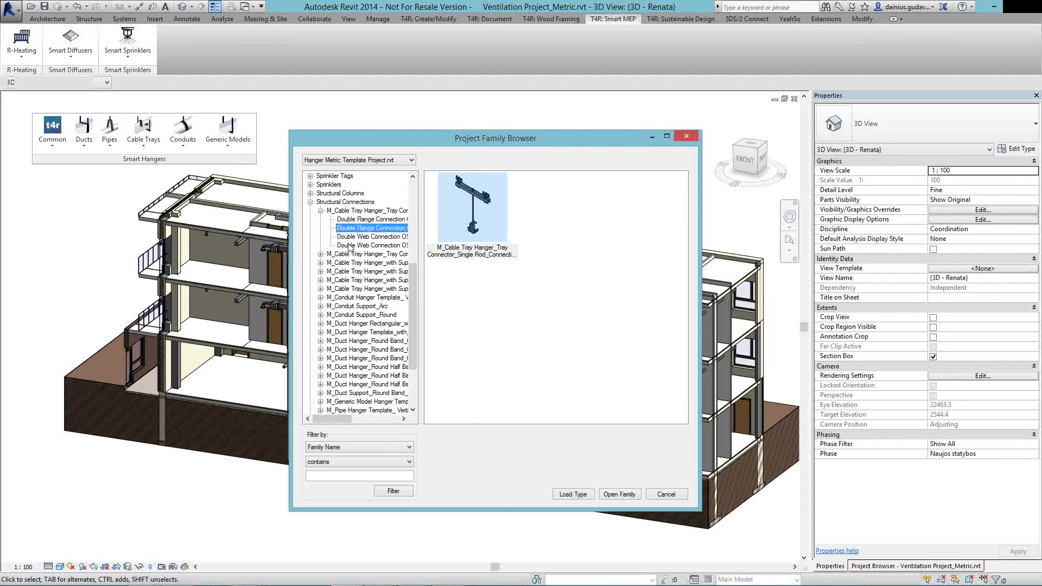
click(347, 239)
click(347, 247)
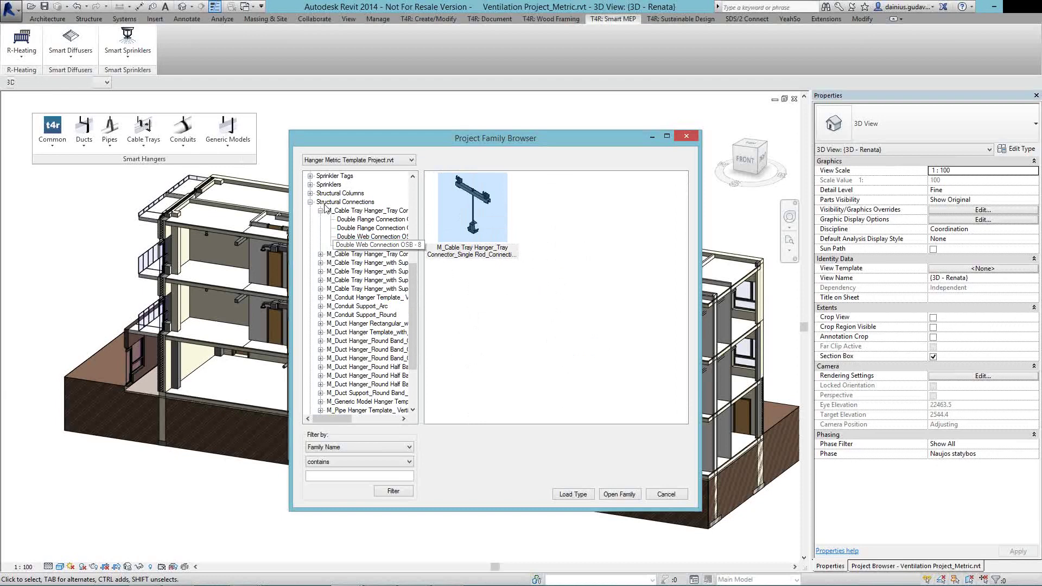
Show all hanger and support types of the Structural Connections category, look through their previews, and select every one of them
click(327, 203)
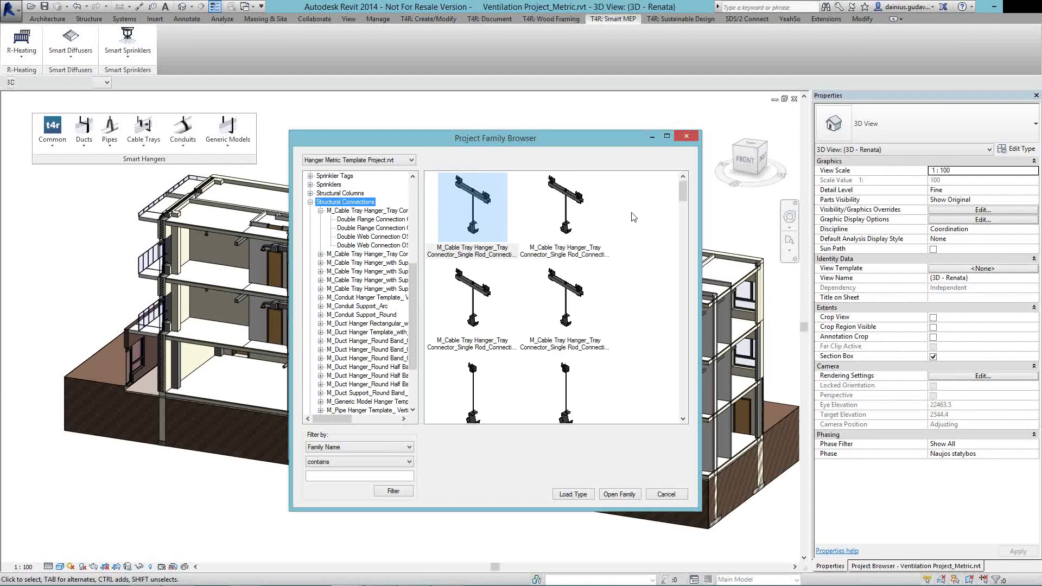
drag(682, 193, 672, 329)
scroll(672, 329, up, 2)
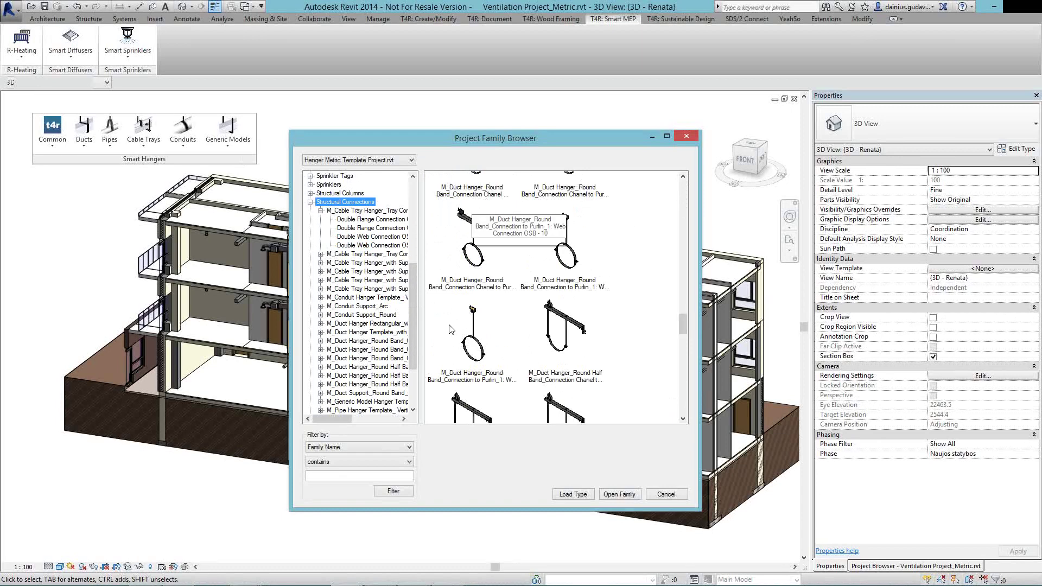
drag(683, 316, 682, 209)
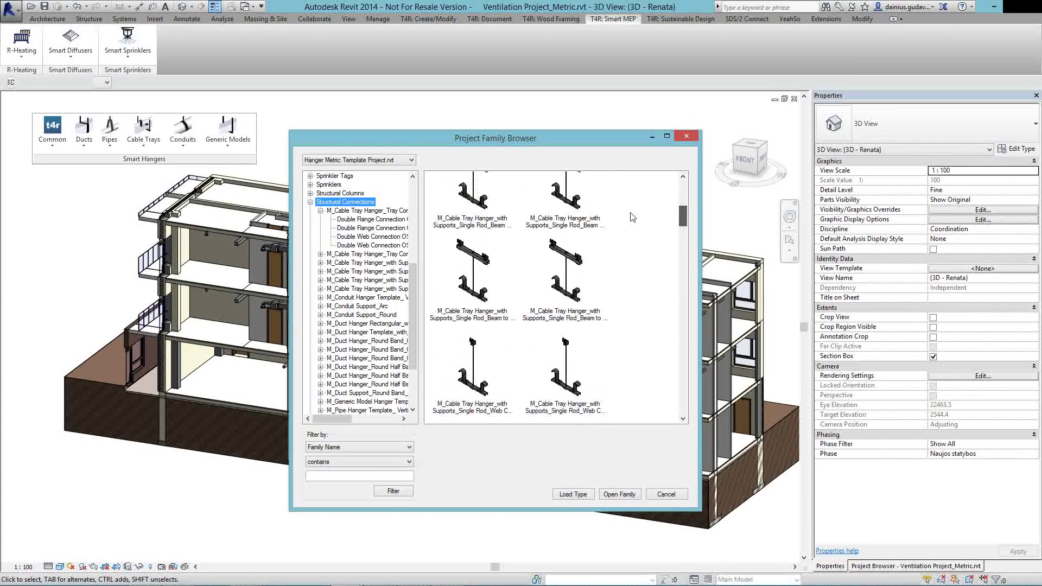
scroll(632, 217, up, 3)
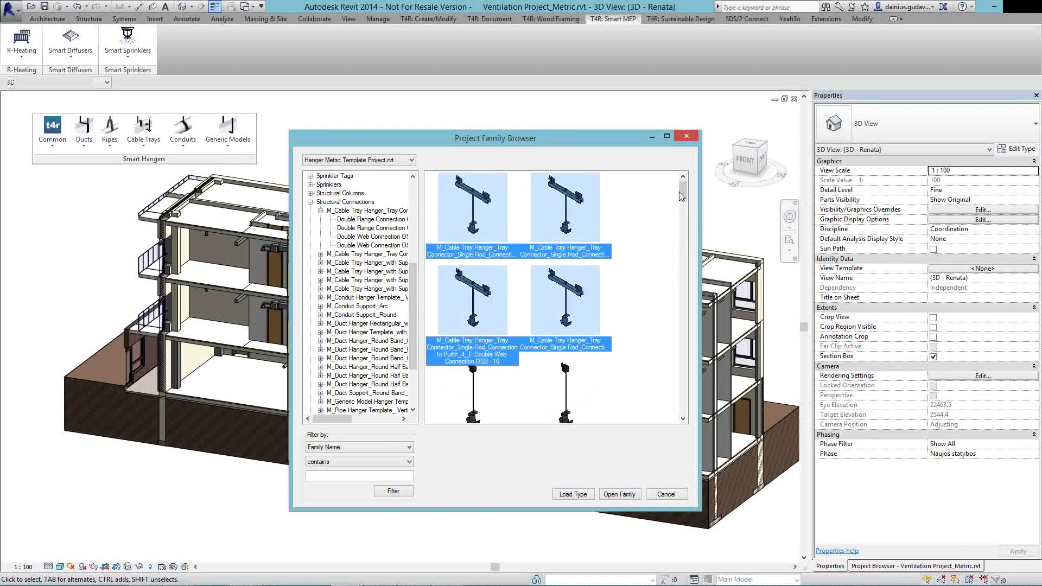
scroll(683, 201, down, 2)
drag(683, 202, 678, 412)
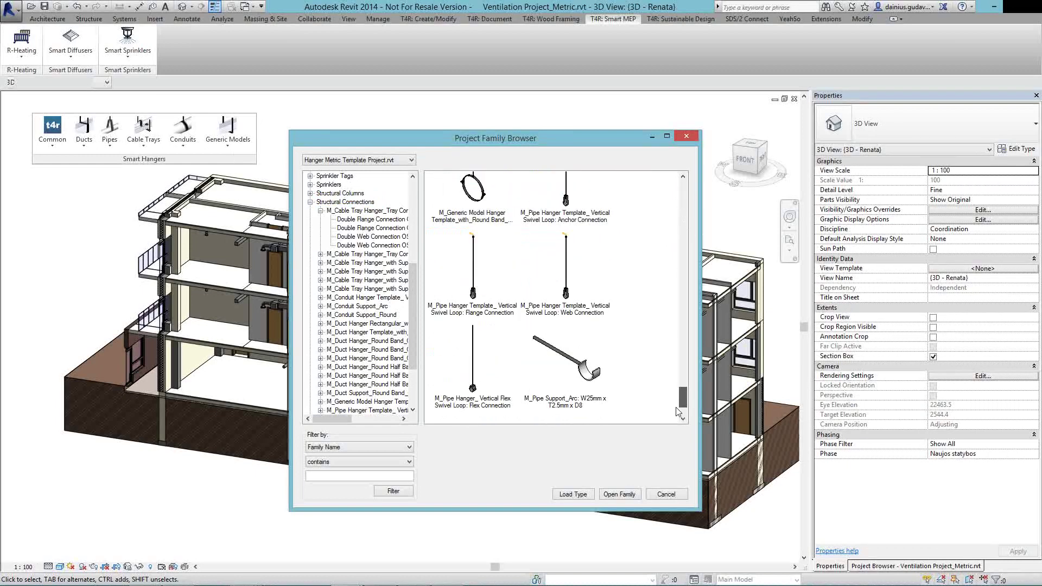
scroll(677, 412, down, 2)
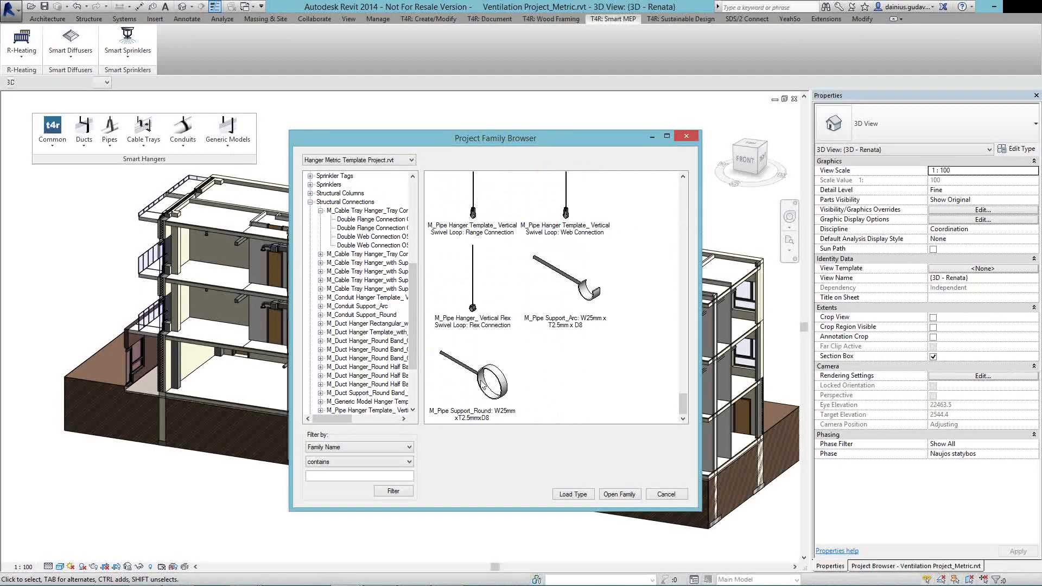
key(ctrl+a)
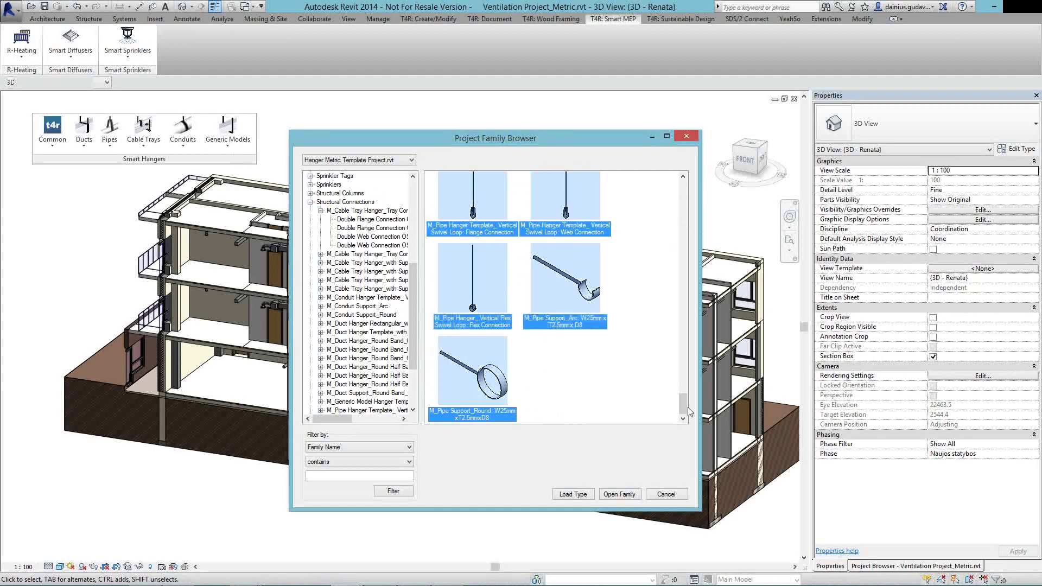
scroll(691, 204, up, 3)
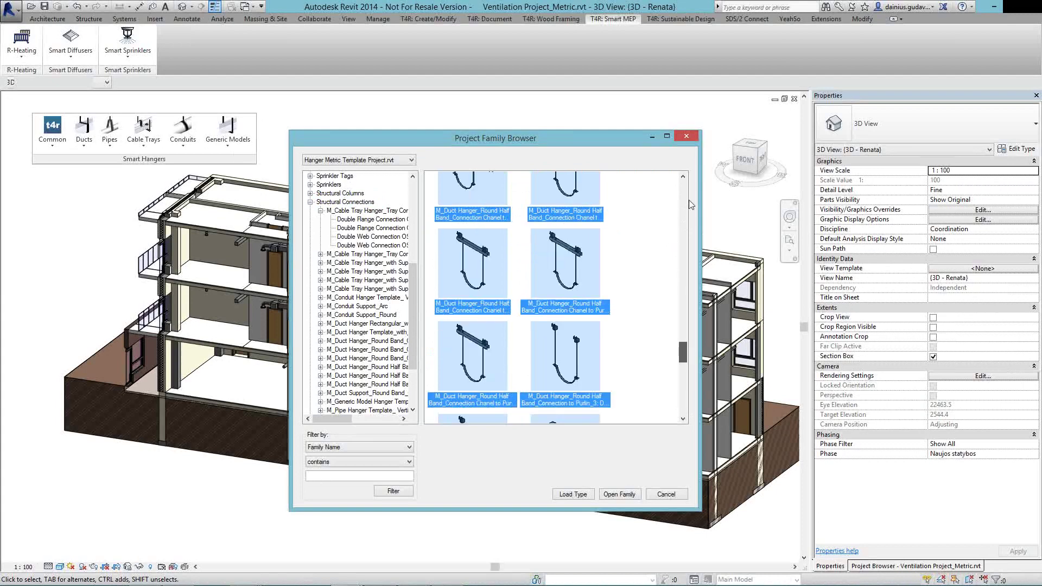
Look back over the selected hanger previews and close the Project Family Browser without loading any types
scroll(690, 204, up, 5)
scroll(671, 268, up, 2)
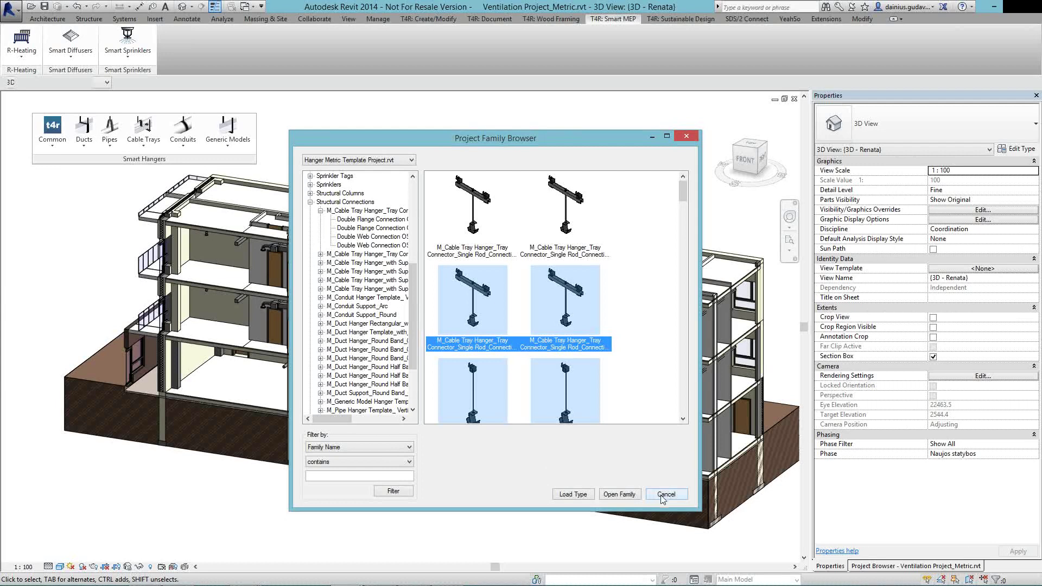
key(Escape)
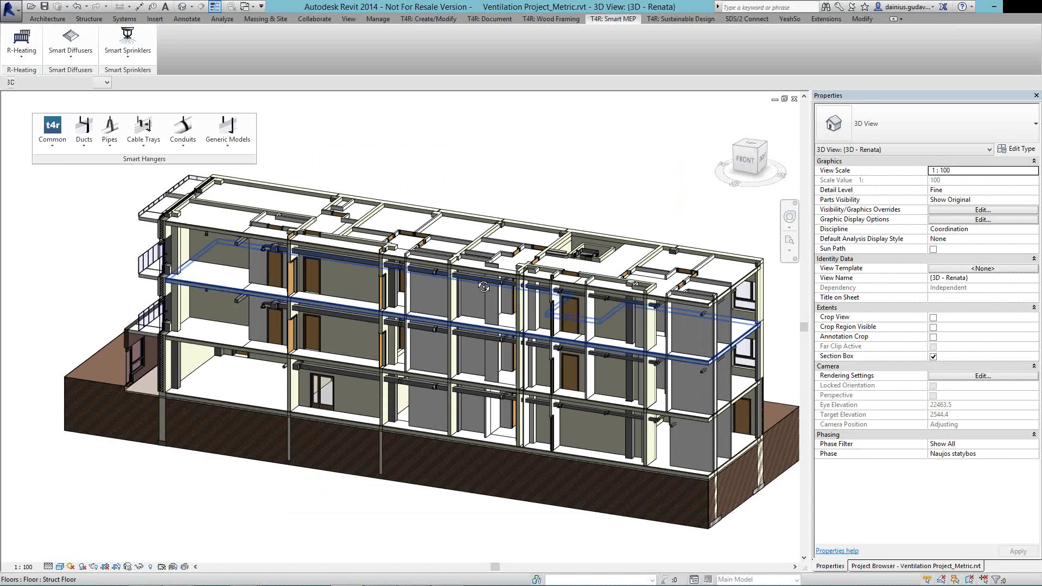
Select the long rectangular return air duct on 3 Level near the building's balcony end and open Split Ducts for it
shift+middle_drag(483, 288, 363, 273)
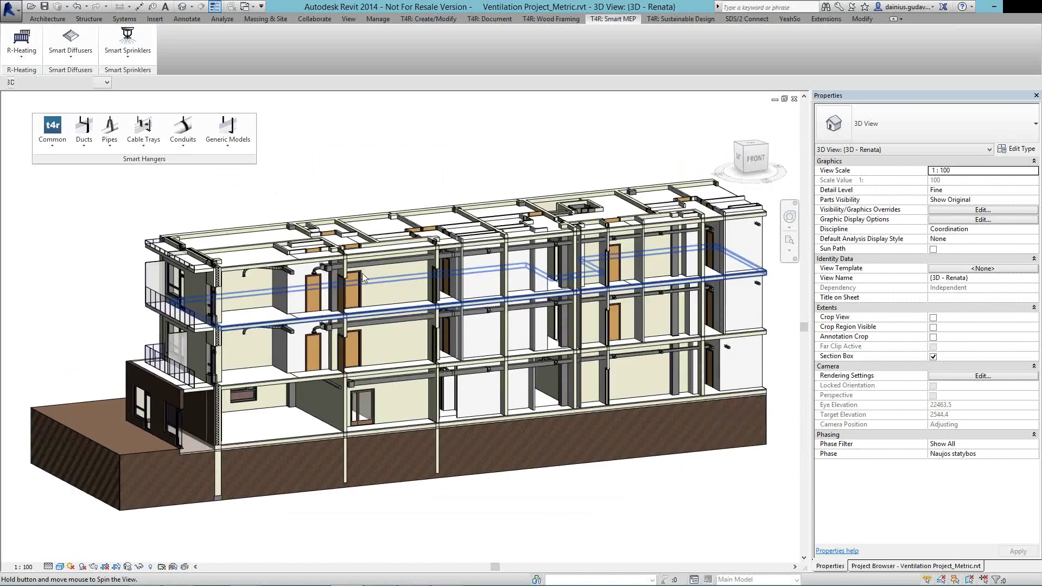
shift+middle_drag(363, 273, 348, 274)
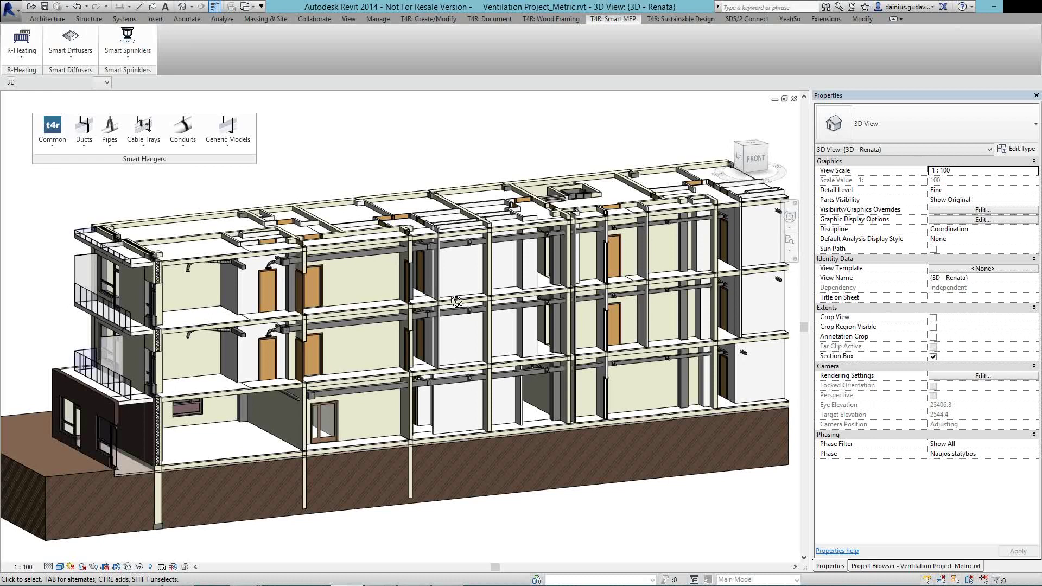
shift+middle_drag(456, 302, 453, 268)
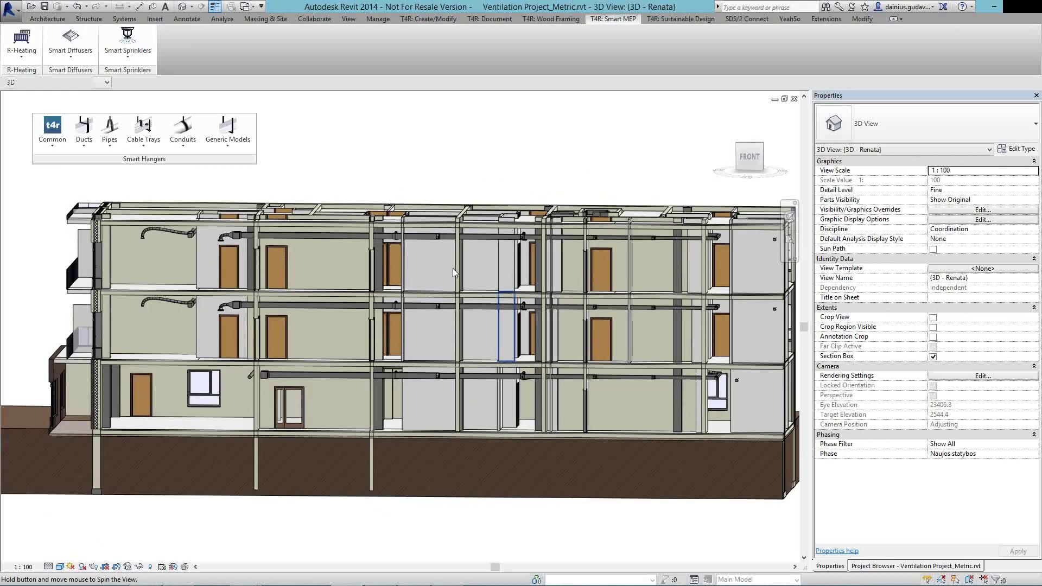
click(316, 237)
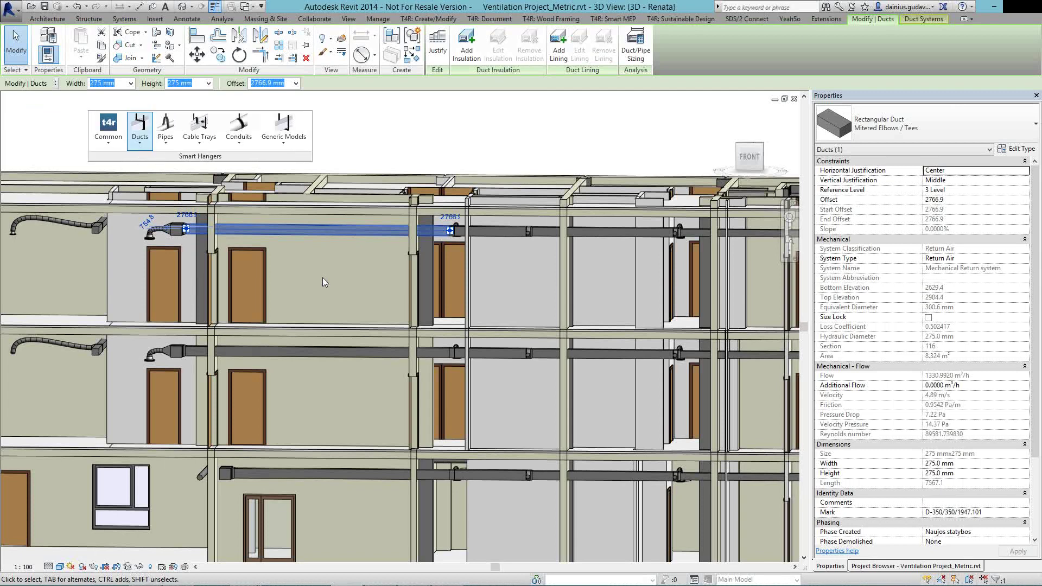
click(142, 145)
click(140, 134)
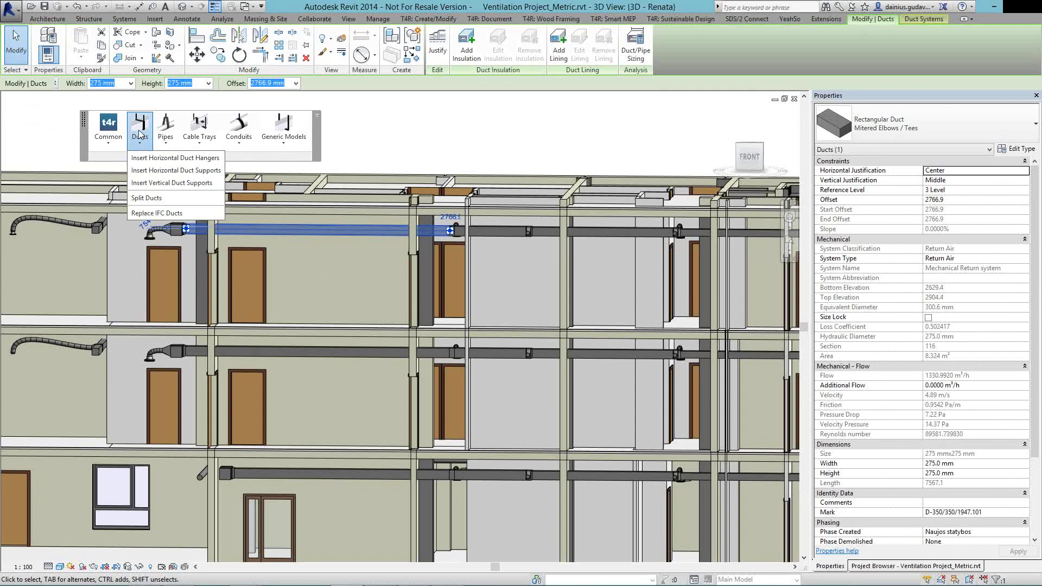
click(139, 135)
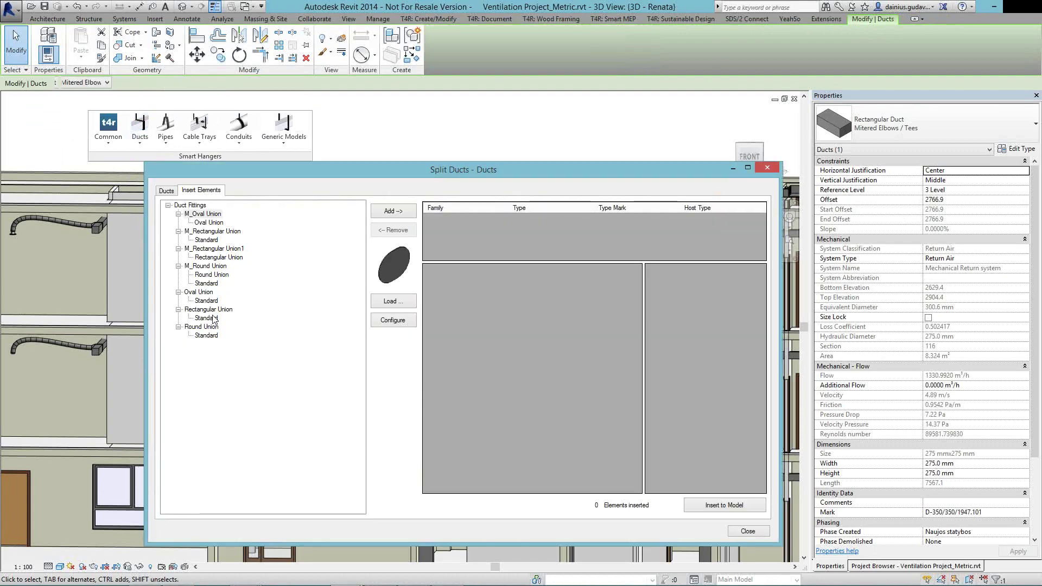
Split the selected duct with Rectangular Union Standard fittings by calculated distance, setting the Layout Value to 3000
click(212, 318)
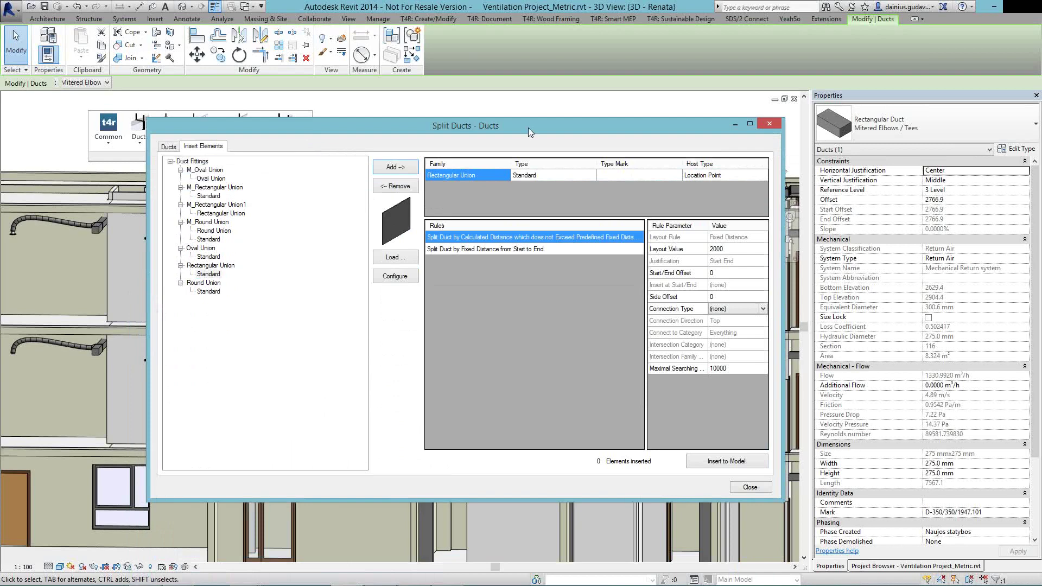
drag(528, 129, 494, 121)
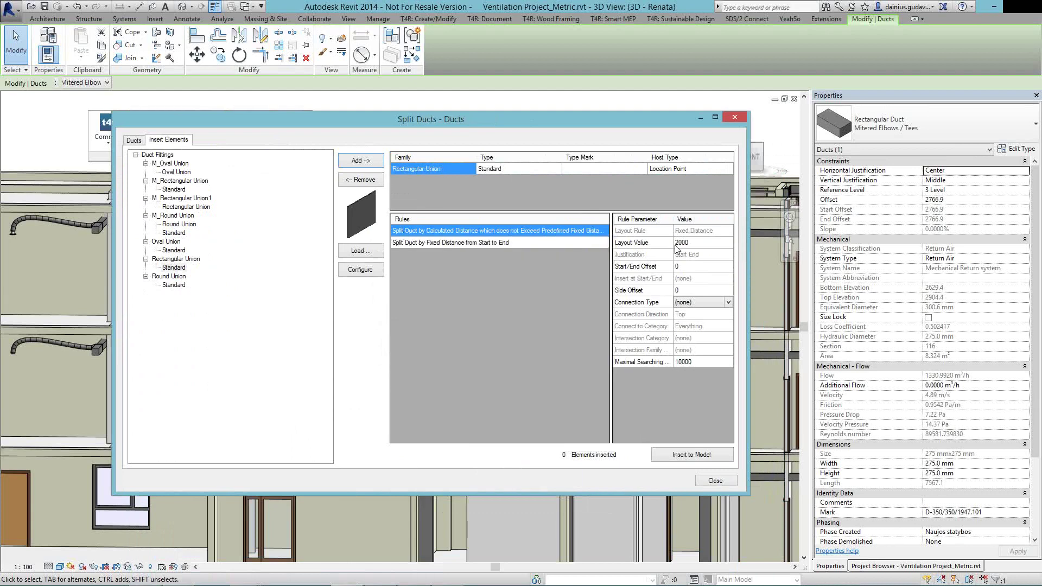
click(699, 243)
text(3000)
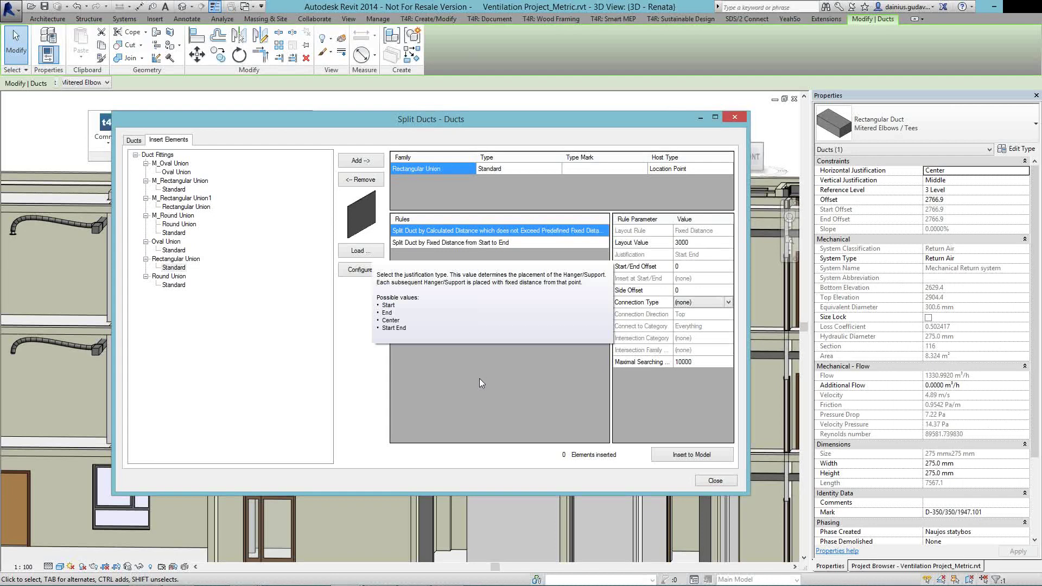
click(692, 455)
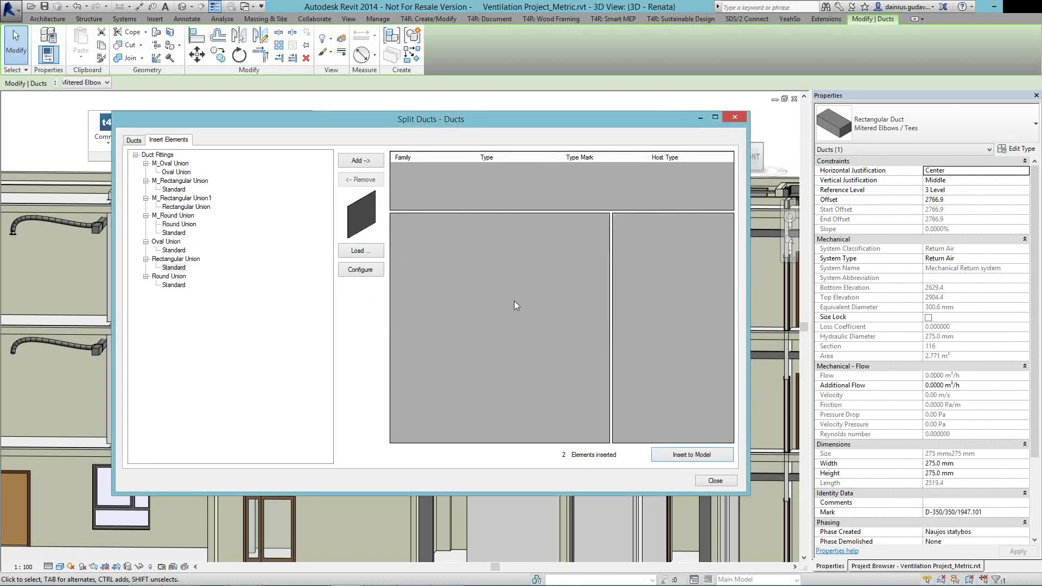
Uncover the split duct behind the Split Ducts dialog and inspect its middle segment from several angles
drag(416, 119, 427, 325)
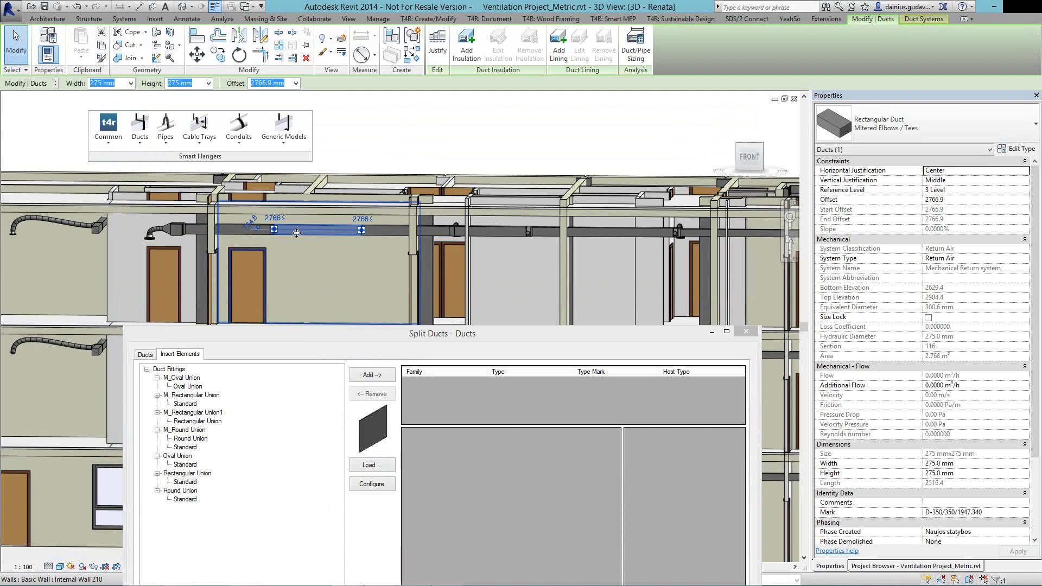
shift+middle_drag(296, 233, 411, 249)
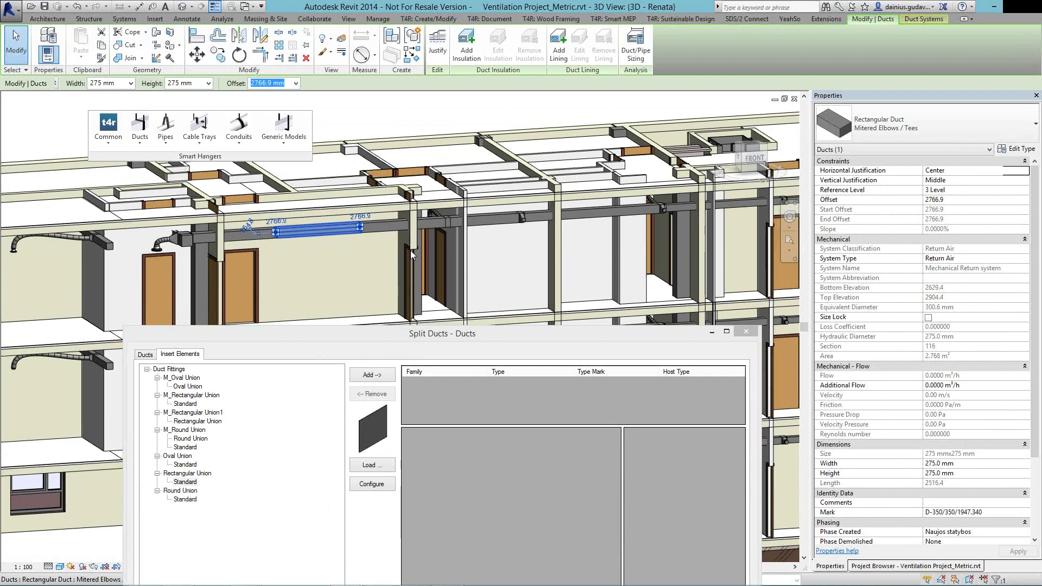
shift+middle_drag(411, 250, 454, 275)
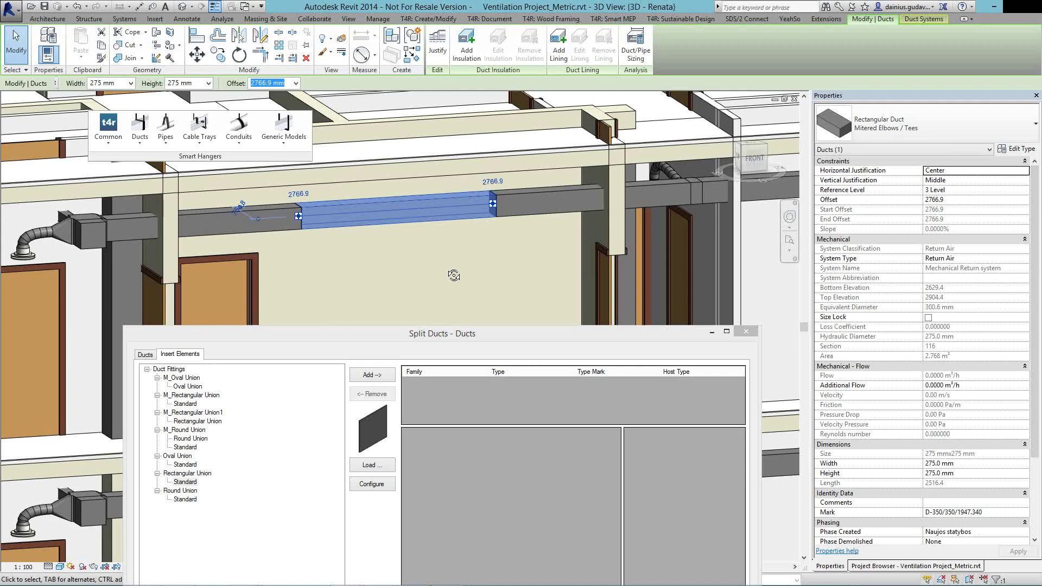
shift+middle_drag(454, 275, 469, 276)
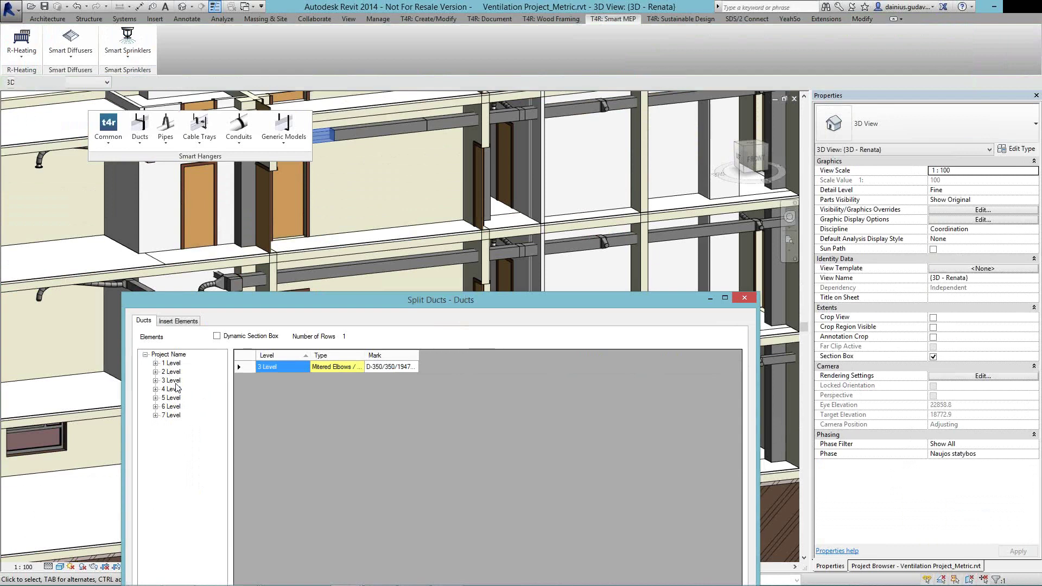
Add the Length parameter to the duct table of the Split Ducts dialog
click(173, 381)
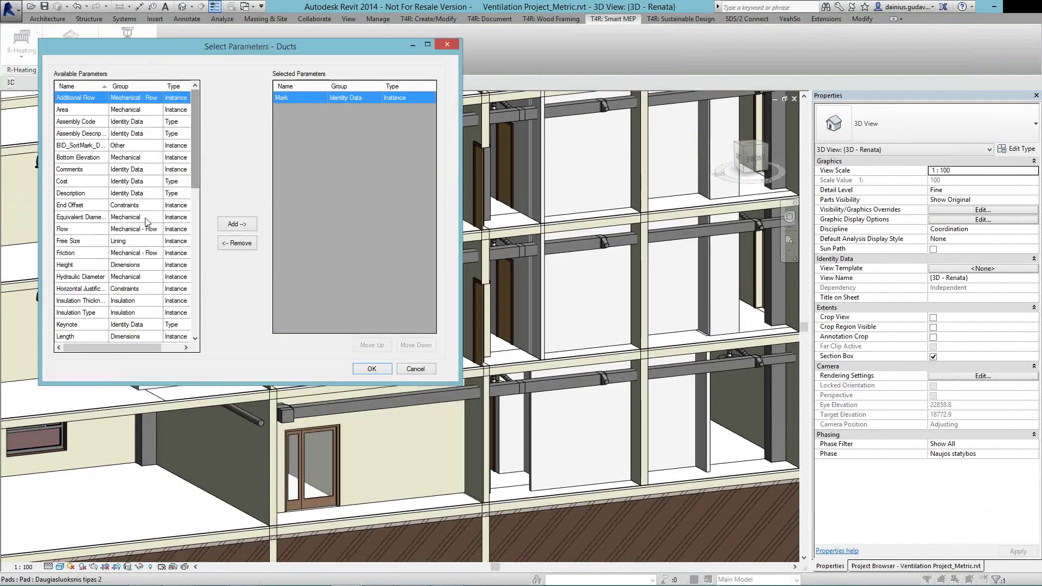
scroll(145, 221, down, 3)
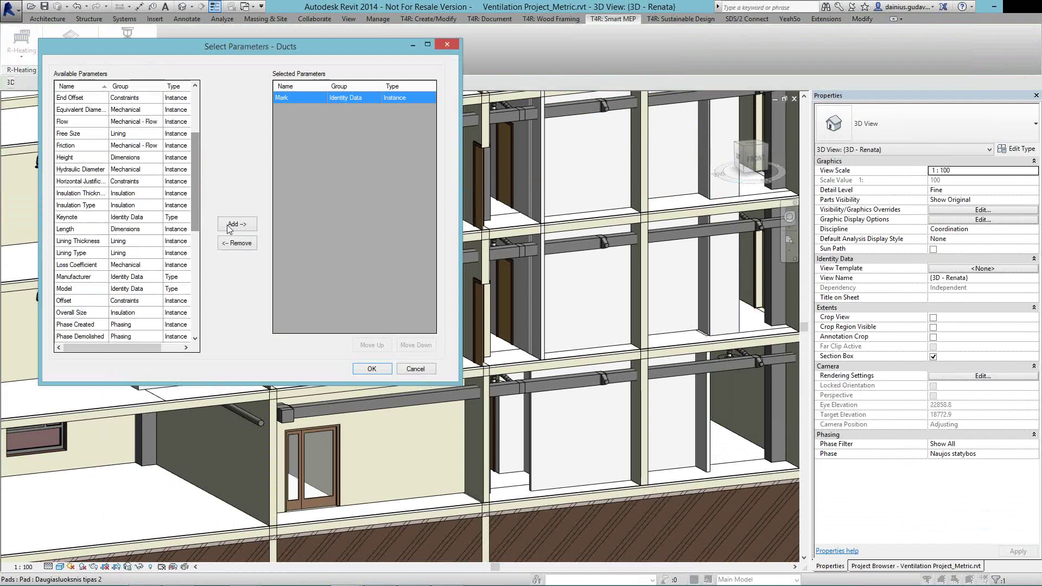
click(227, 226)
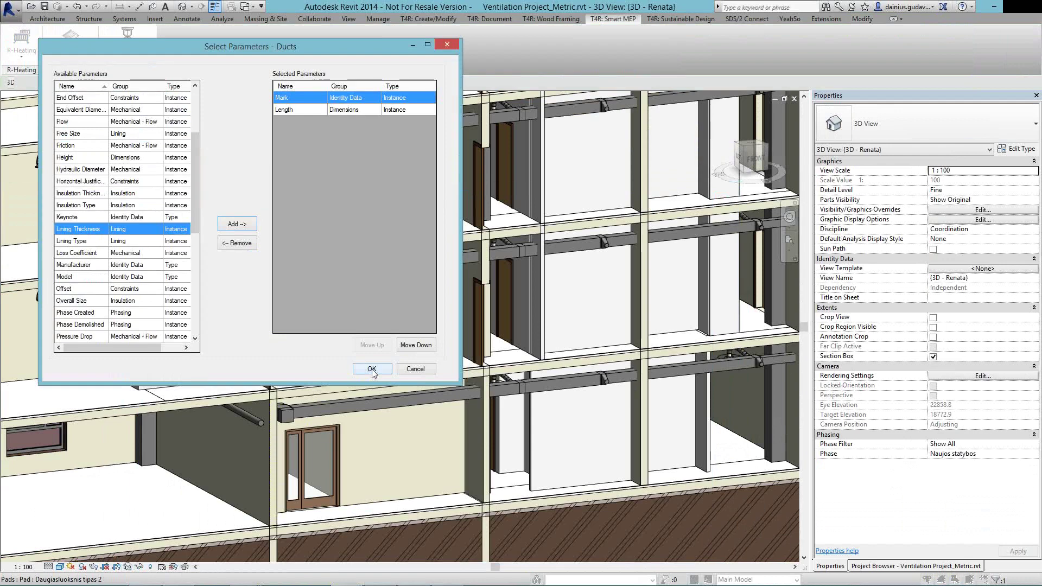
click(372, 369)
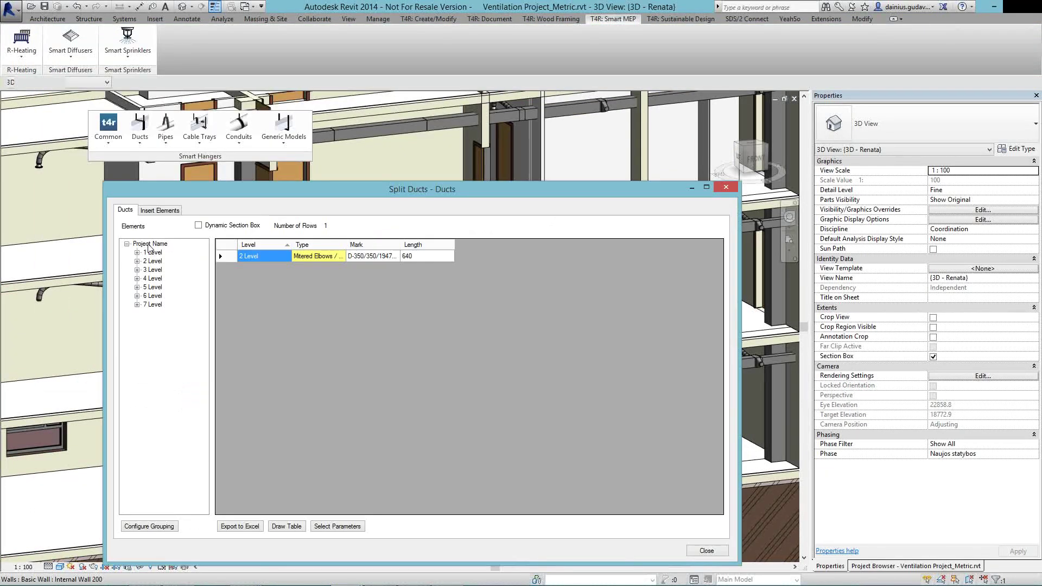
List the ducts of the whole project, filter the table to those with a length of 4040, and select them all
click(149, 245)
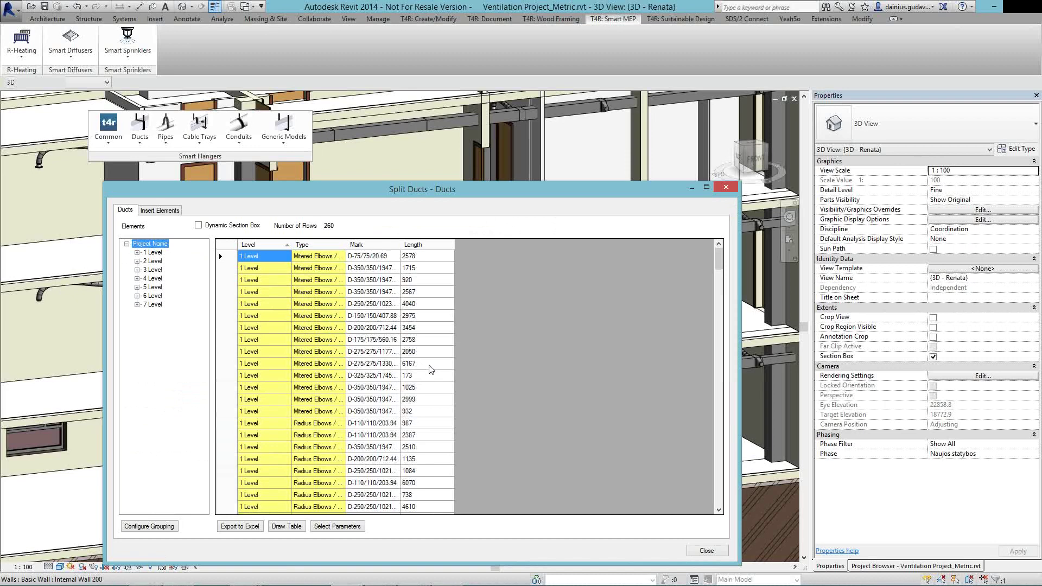
click(430, 365)
click(429, 304)
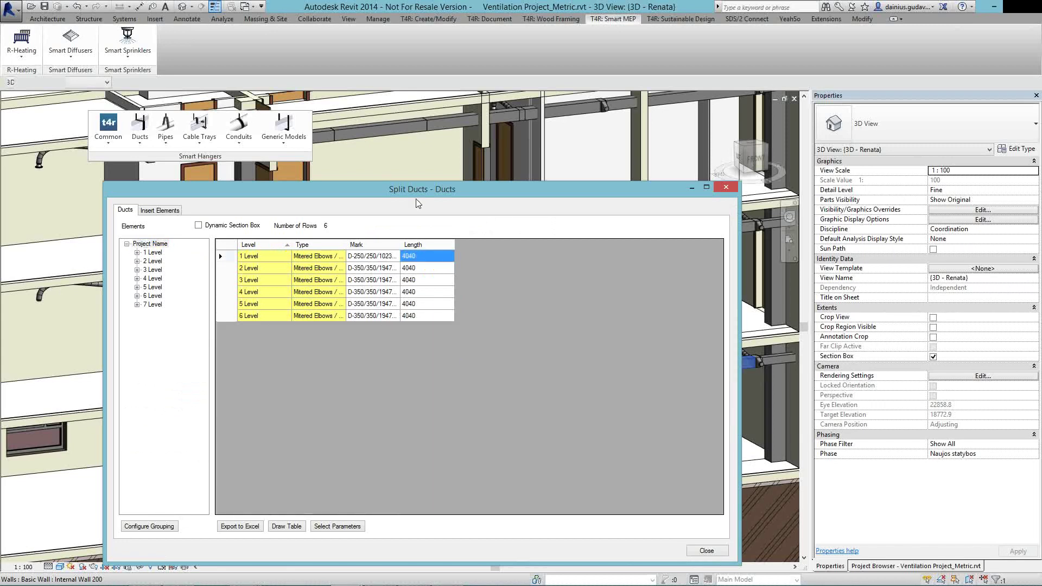
key(ctrl+a)
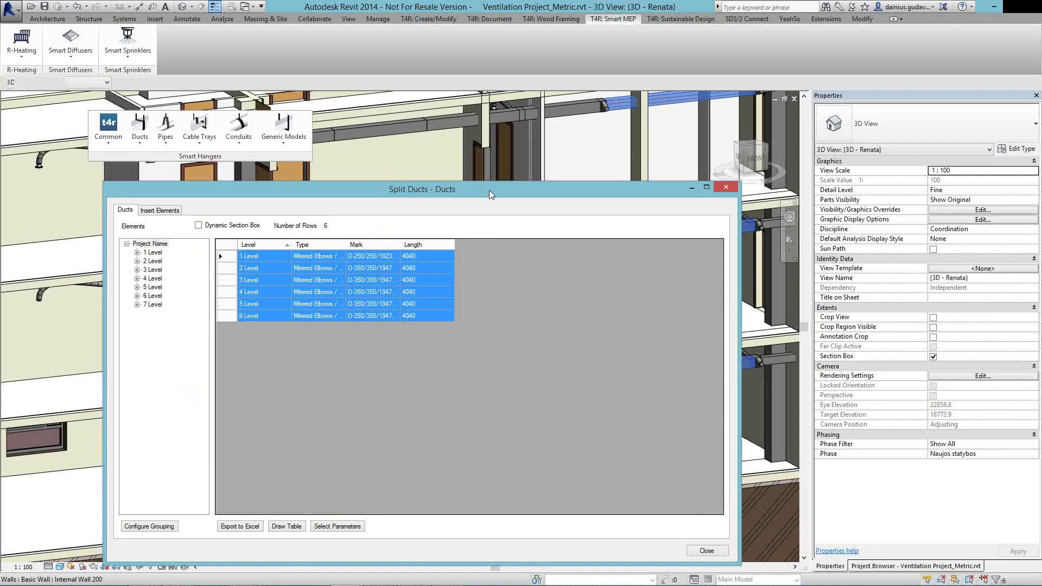
drag(490, 190, 416, 165)
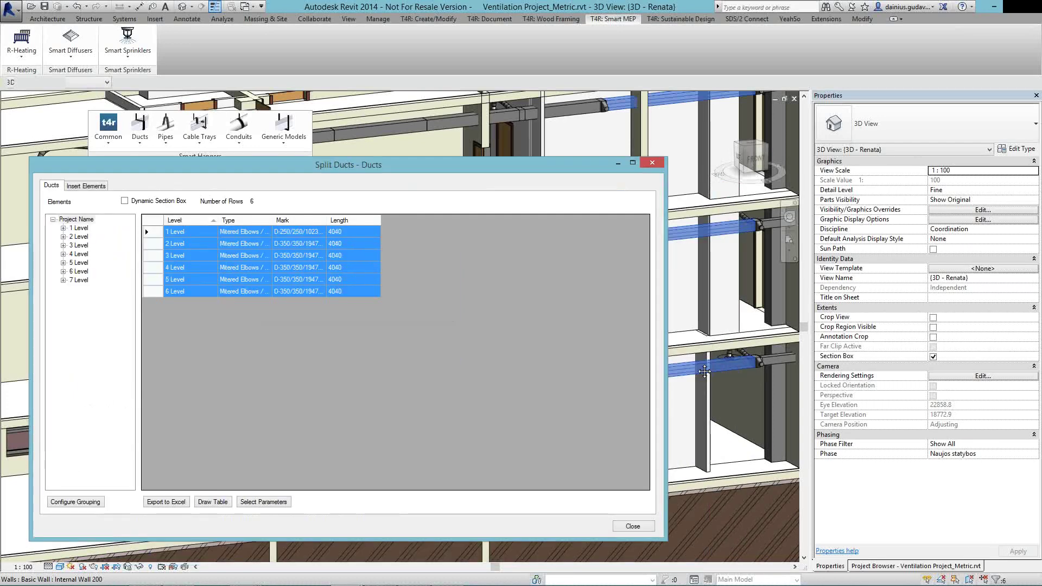
shift+middle_drag(705, 372, 667, 261)
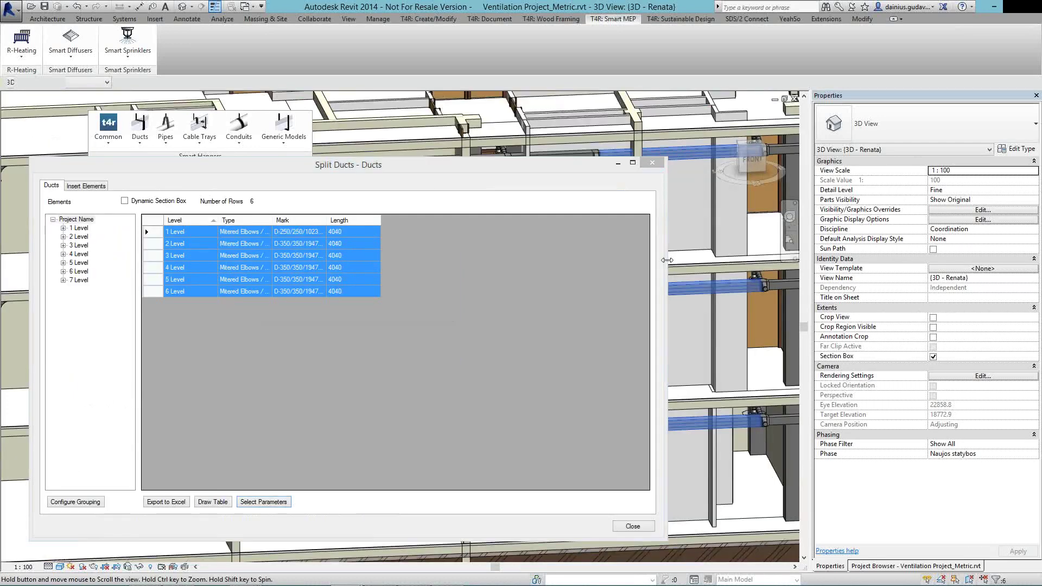
shift+middle_drag(667, 260, 696, 341)
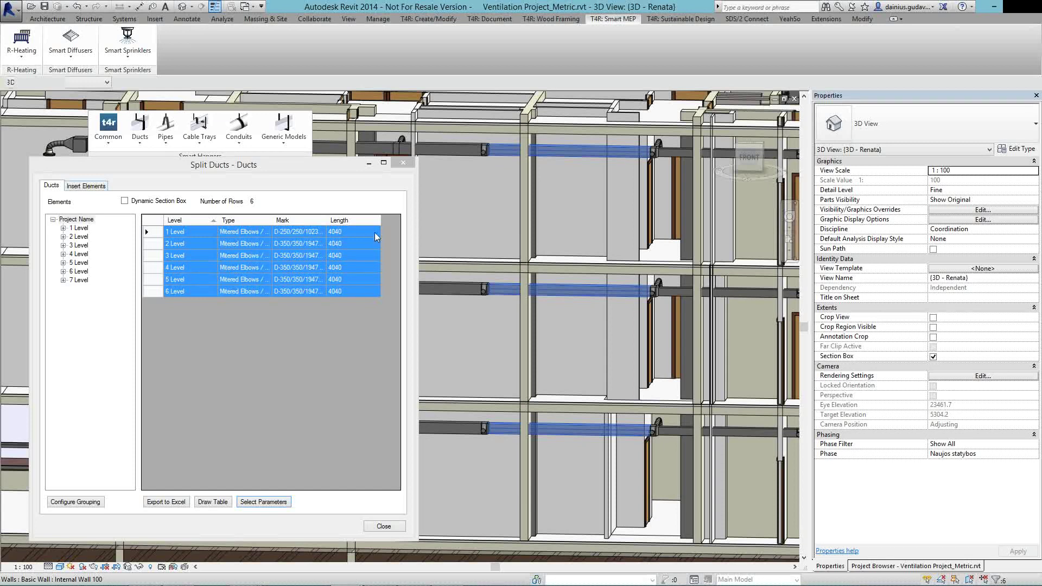
Split all selected ducts by inserting Rectangular Union Standard fittings with the calculated-distance rule
click(85, 186)
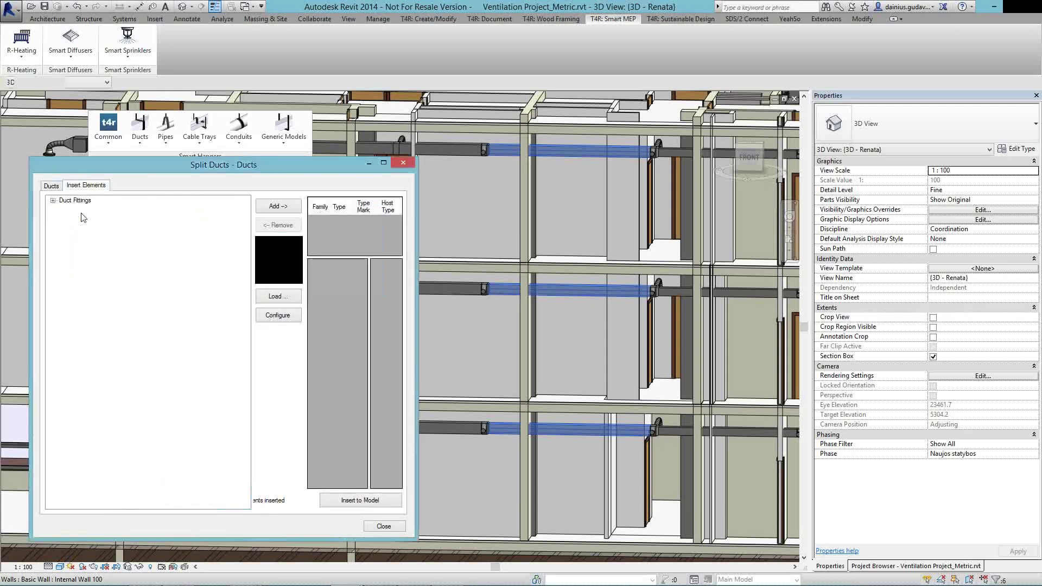
double_click(67, 202)
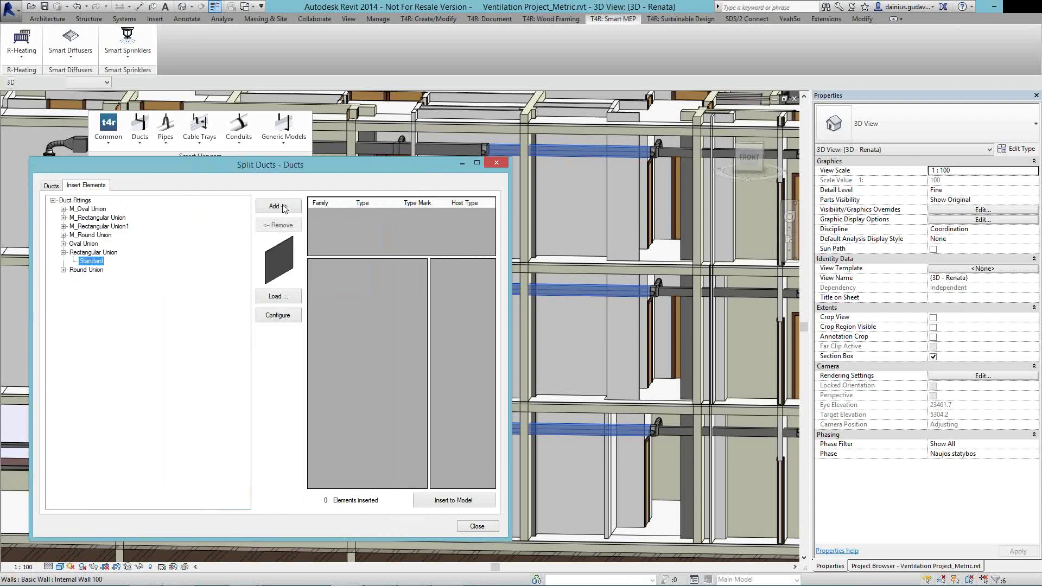
click(282, 207)
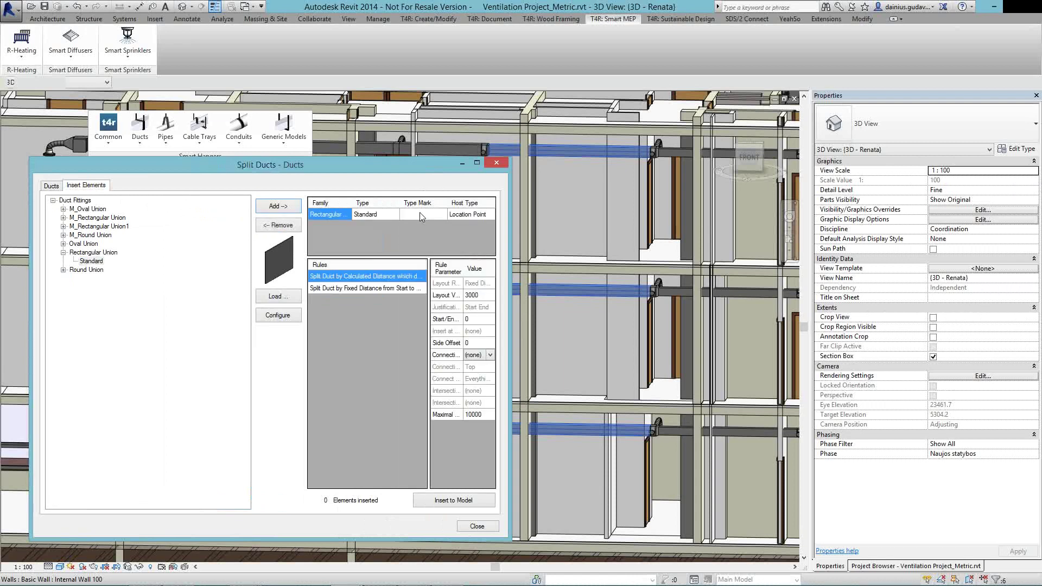
click(453, 500)
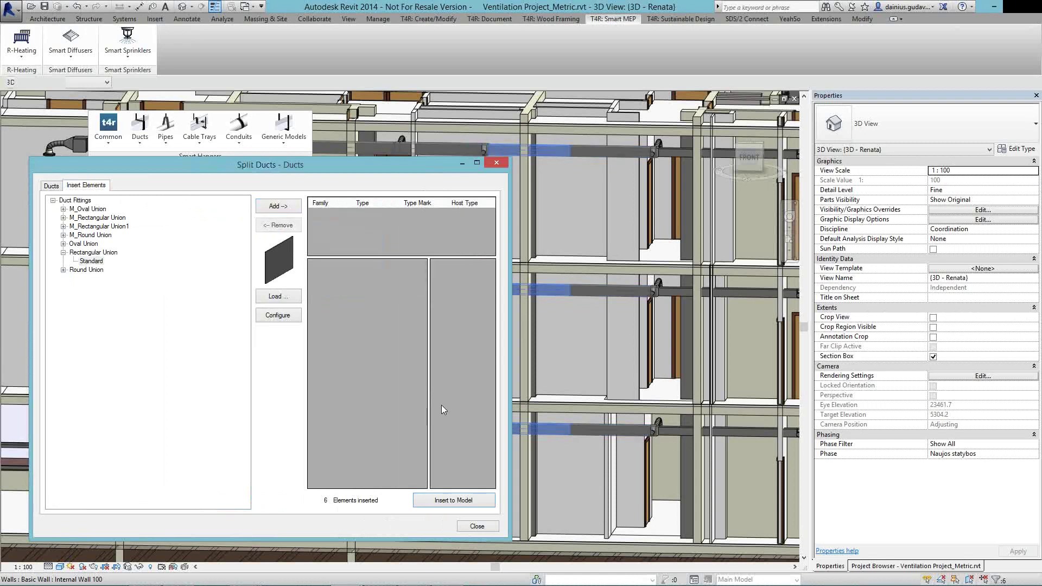
Check the individual segments of the split duct on the upper floor and close the Split Ducts dialog
click(575, 146)
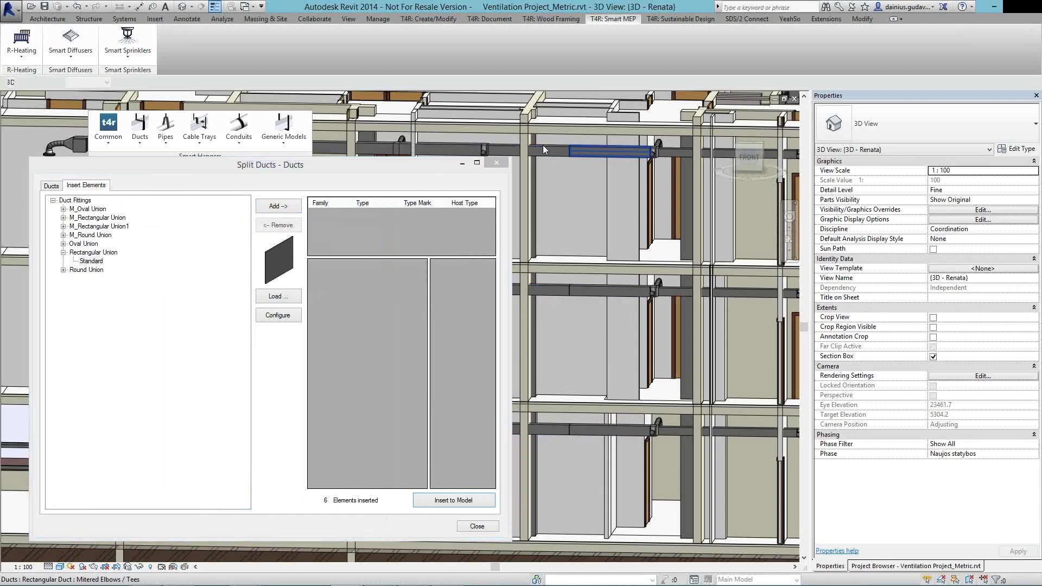
click(544, 146)
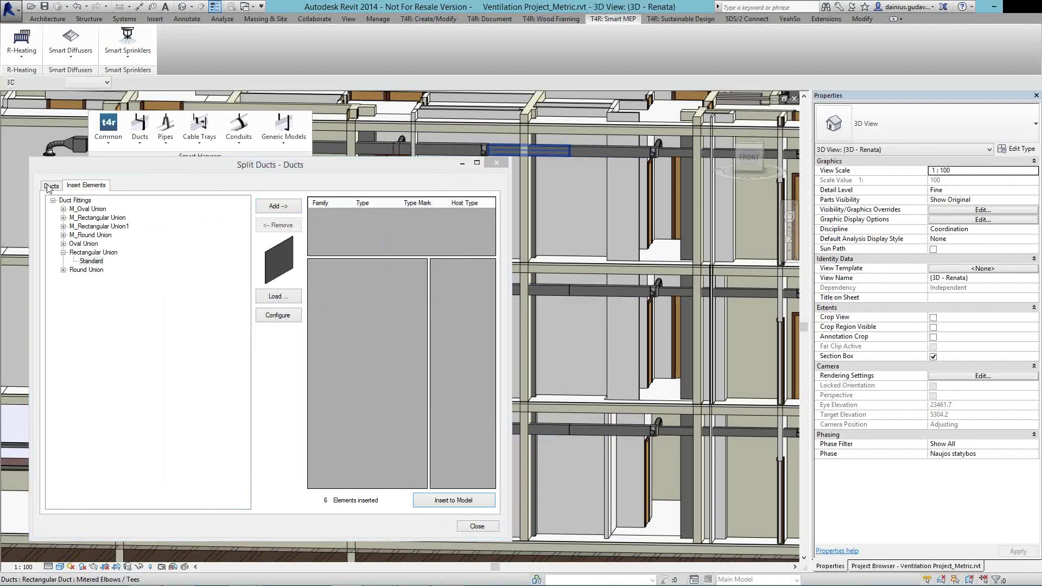
click(50, 186)
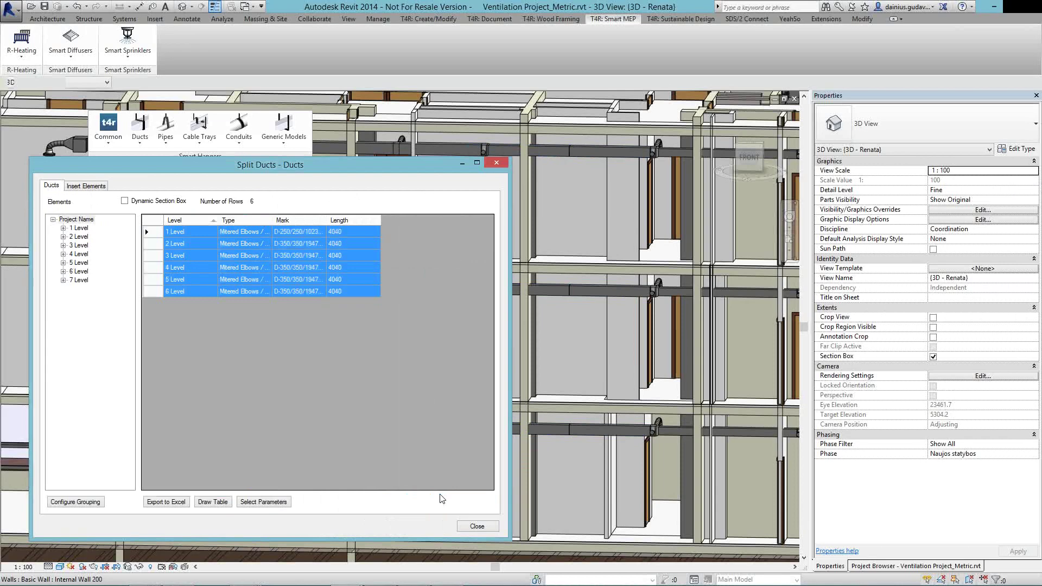
click(476, 526)
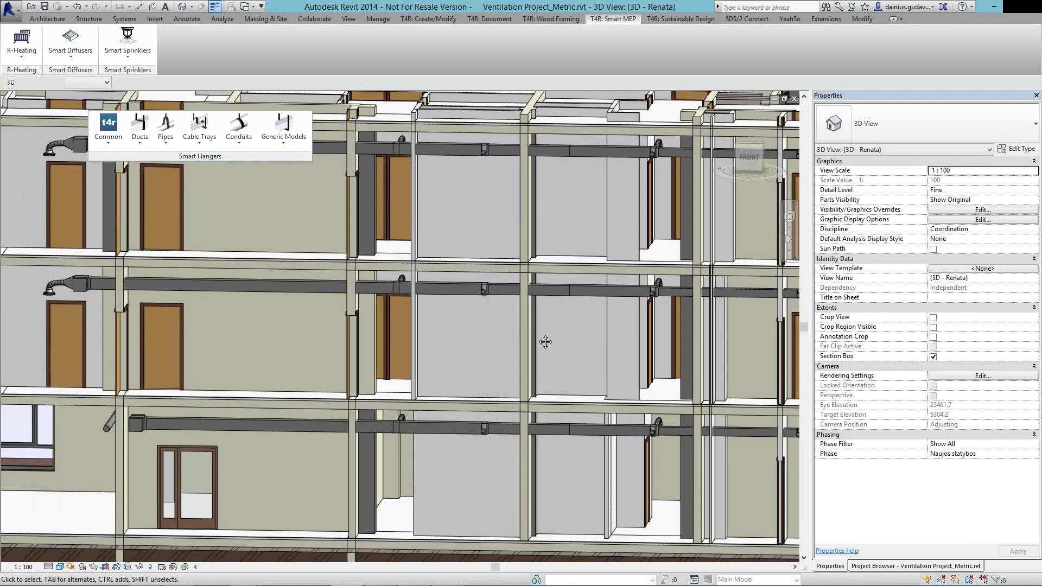
scroll(578, 327, down, 1)
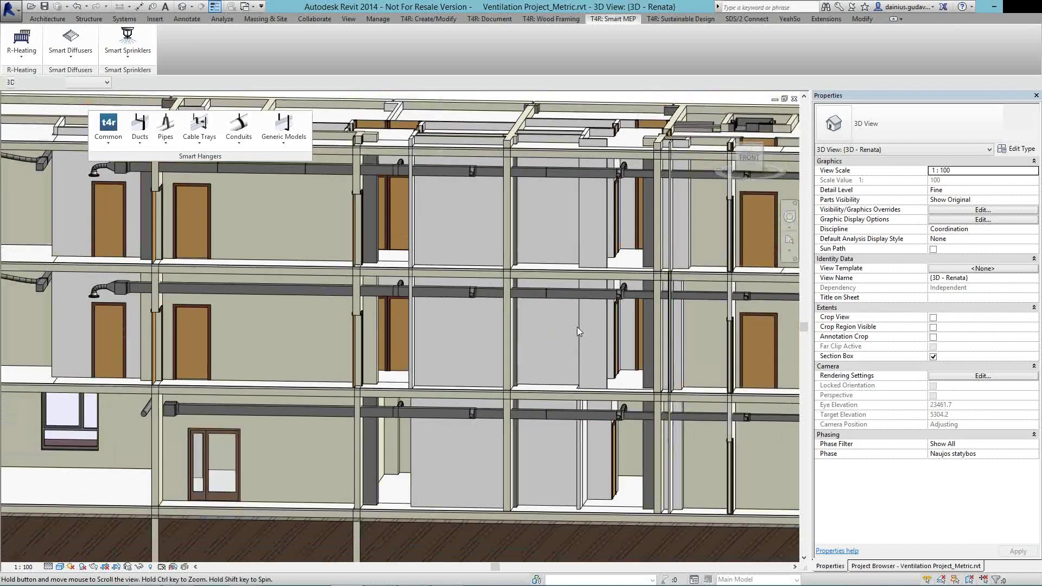
Open the Insert Horizontal Duct Hangers dialog for the project's ducts with no duct preselected
scroll(577, 327, down, 2)
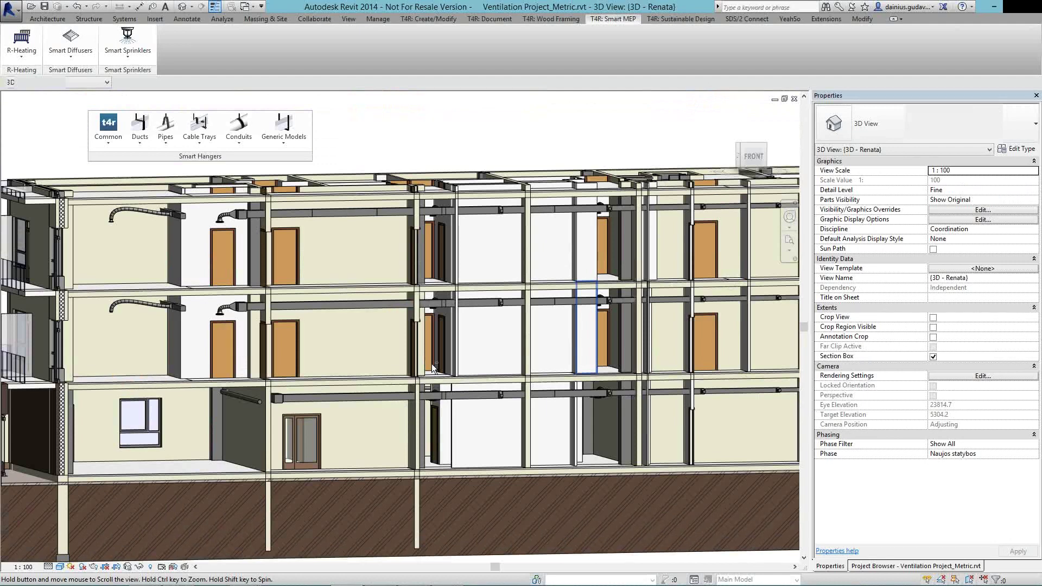
shift+middle_drag(432, 363, 332, 239)
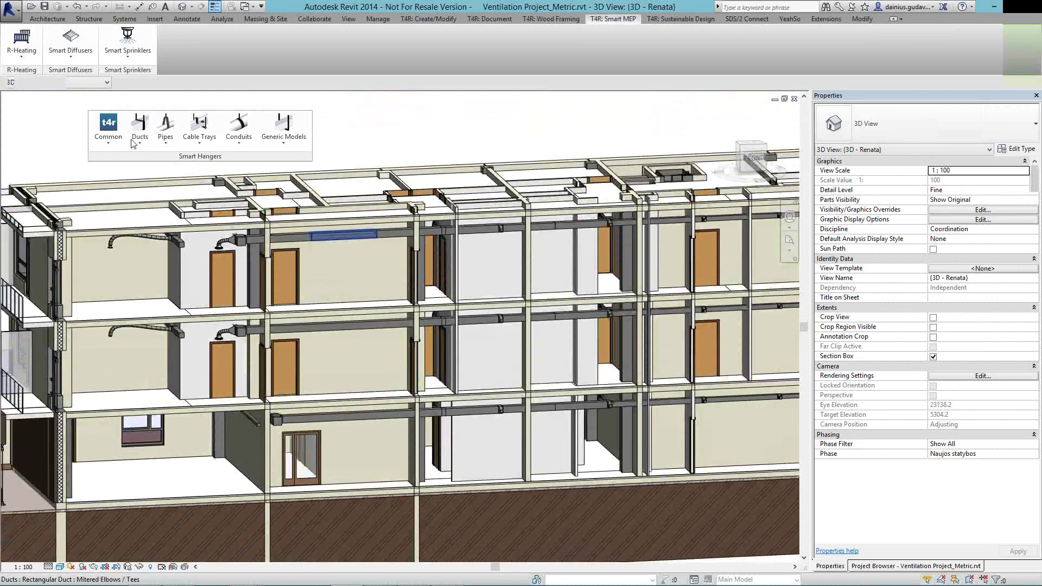
click(134, 142)
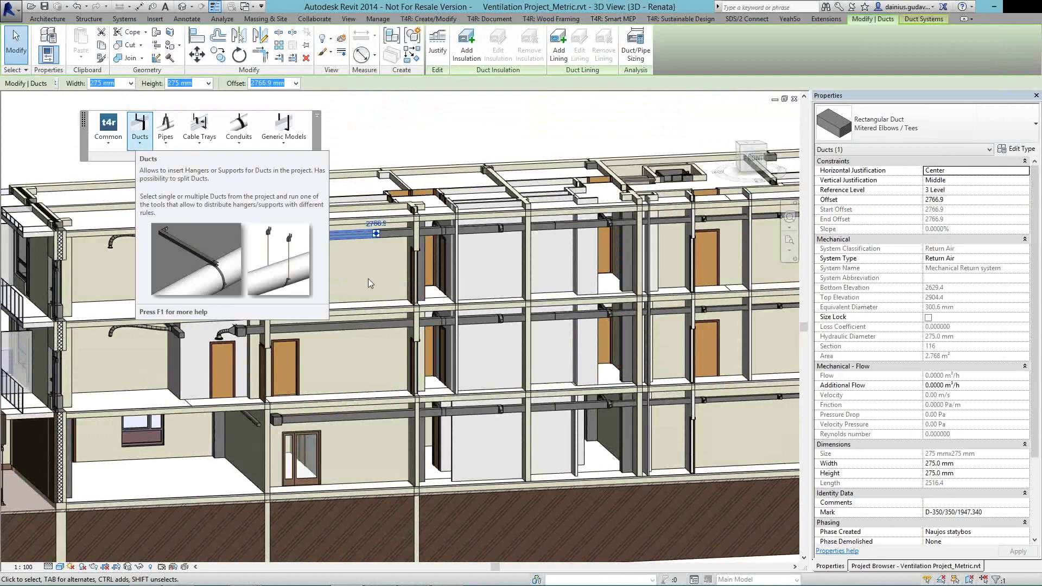
click(373, 112)
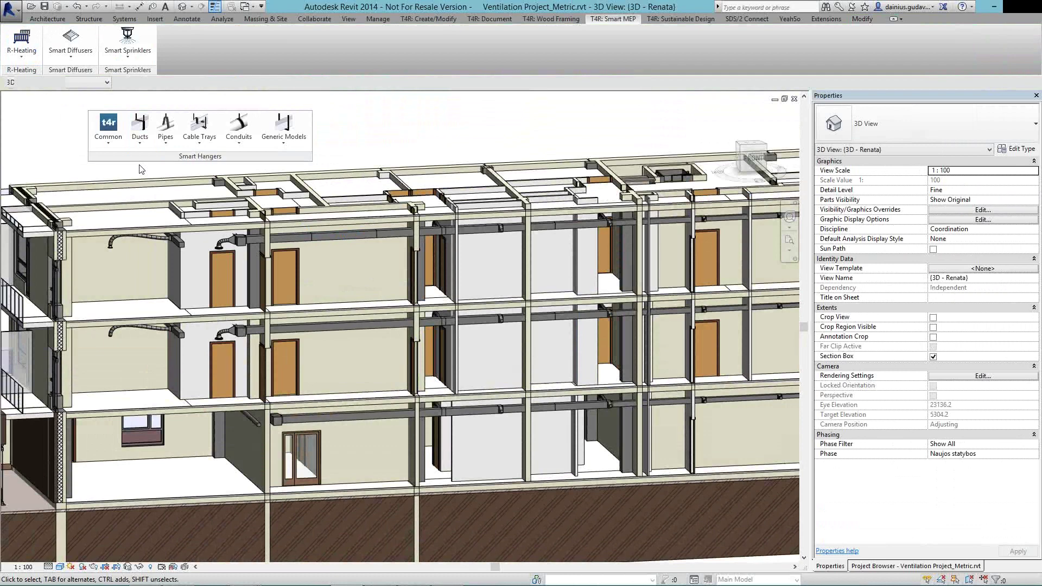
click(140, 127)
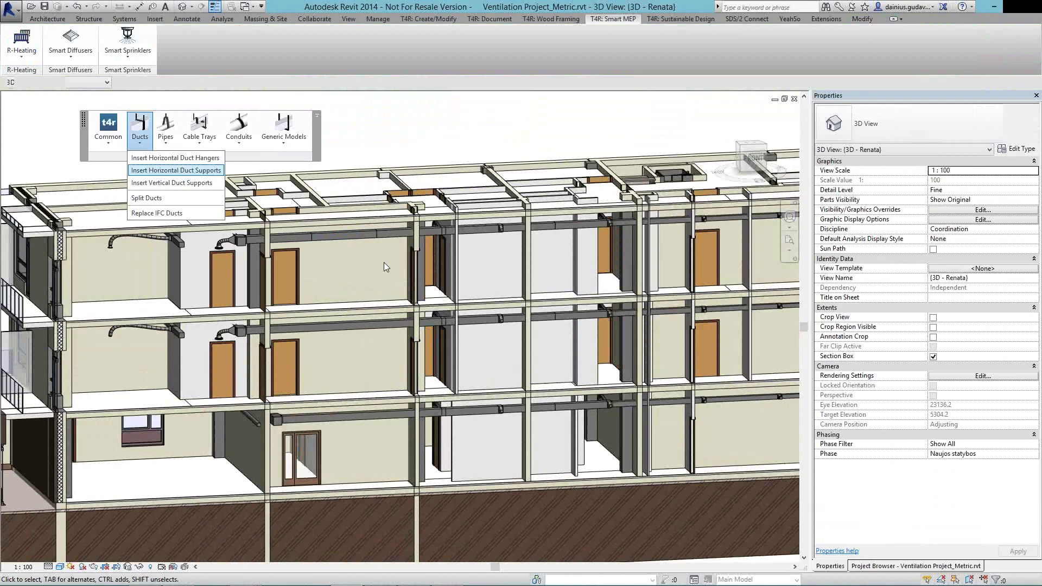
click(385, 263)
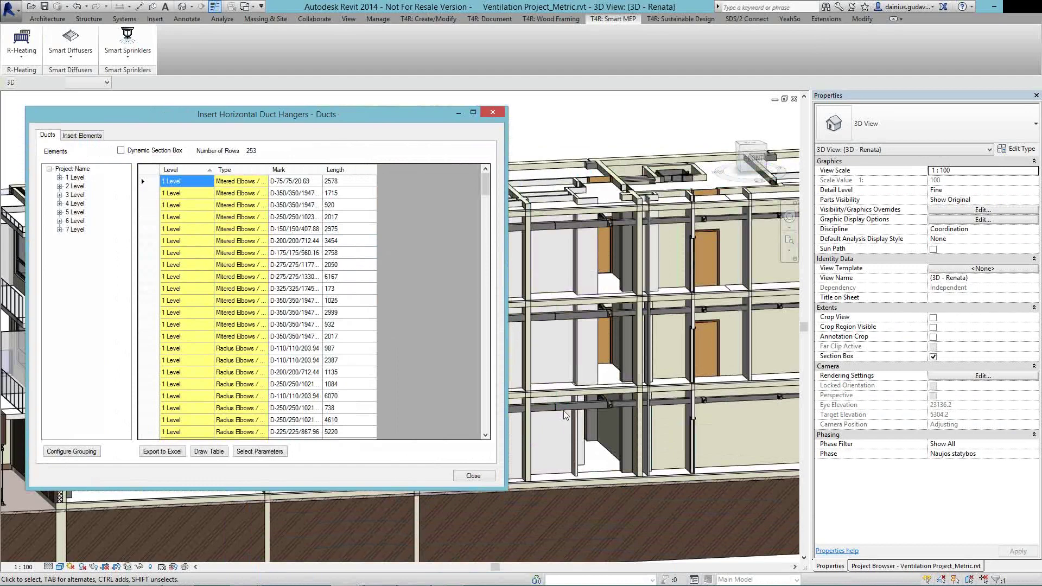
Configure the duct grouping to include Family between Level and Type
click(60, 178)
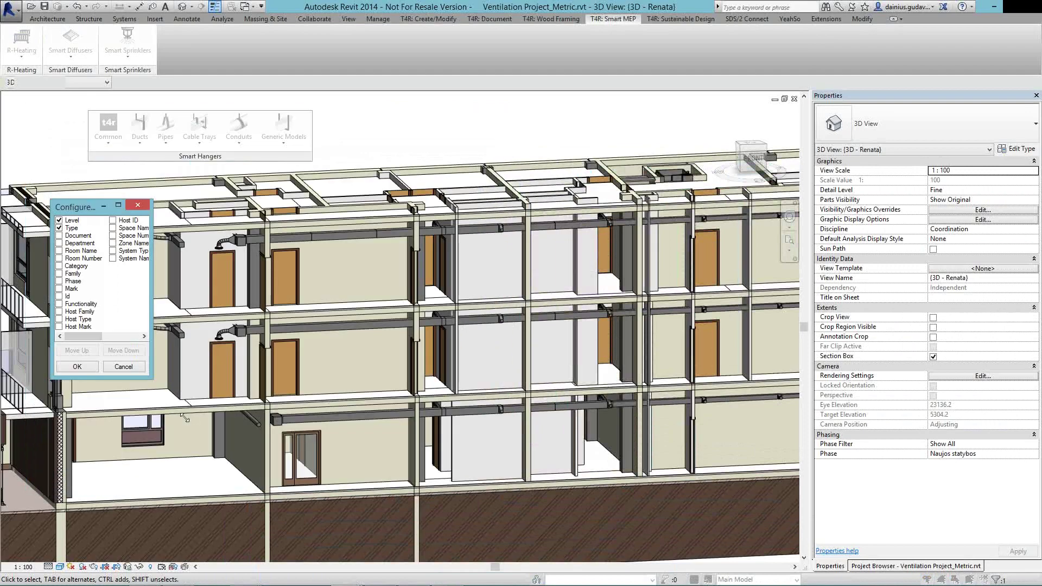
drag(185, 418, 187, 418)
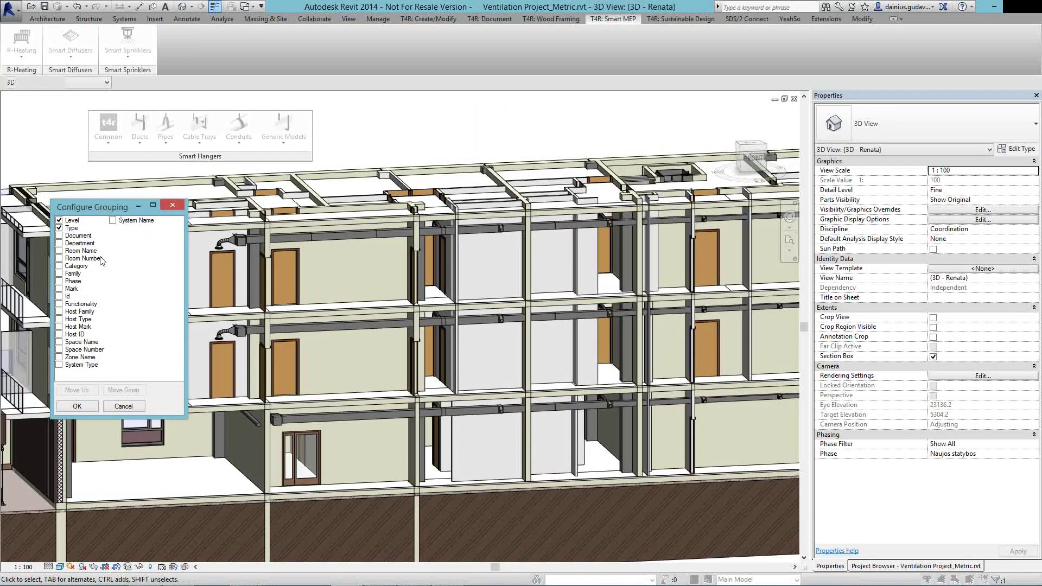
click(60, 274)
click(59, 229)
click(83, 391)
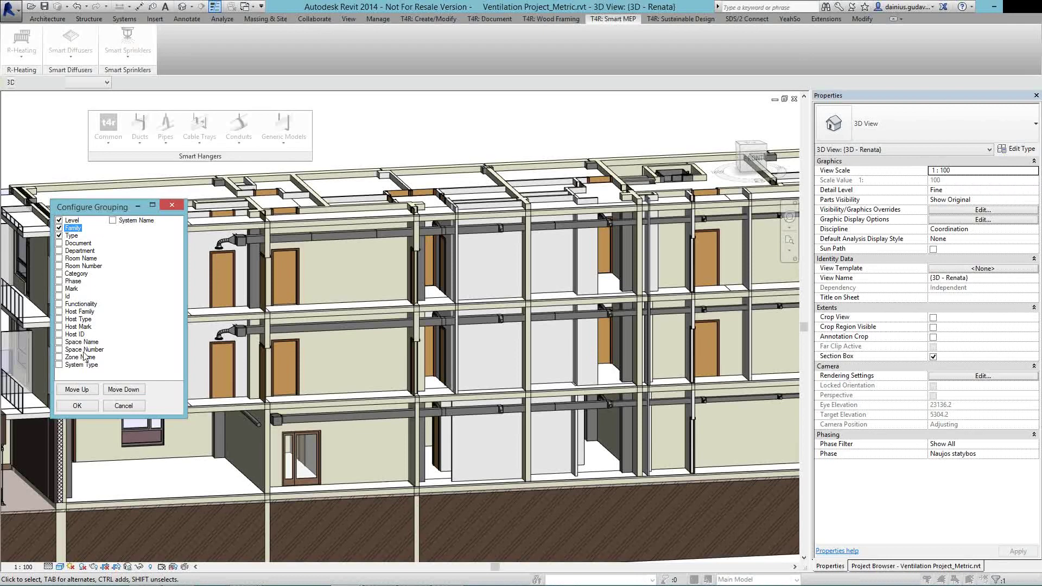
Add Room Name to the duct grouping directly after Level and apply the grouping
click(79, 259)
click(77, 390)
click(77, 390)
click(76, 389)
click(76, 390)
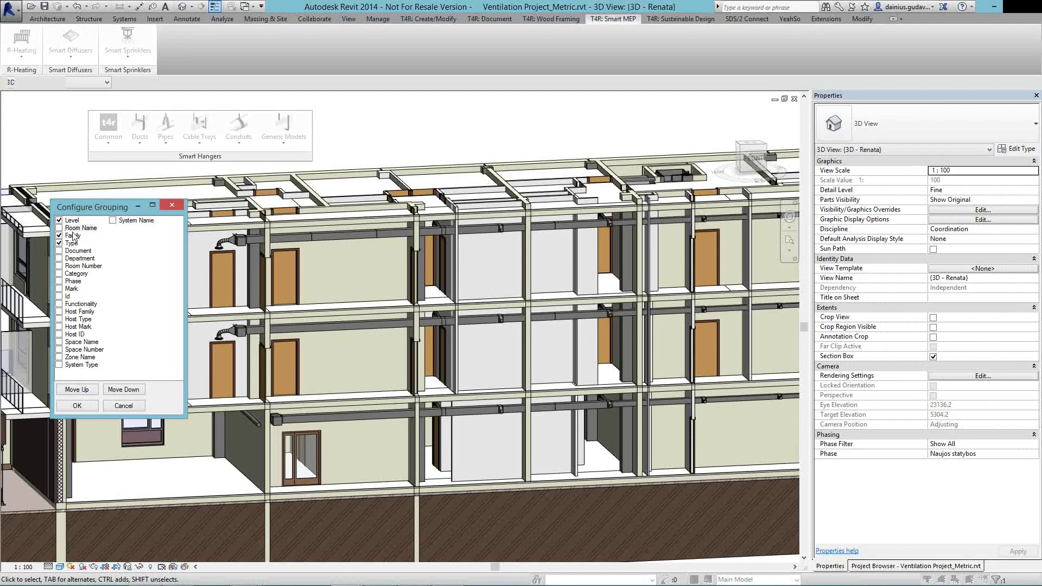
click(76, 228)
click(79, 408)
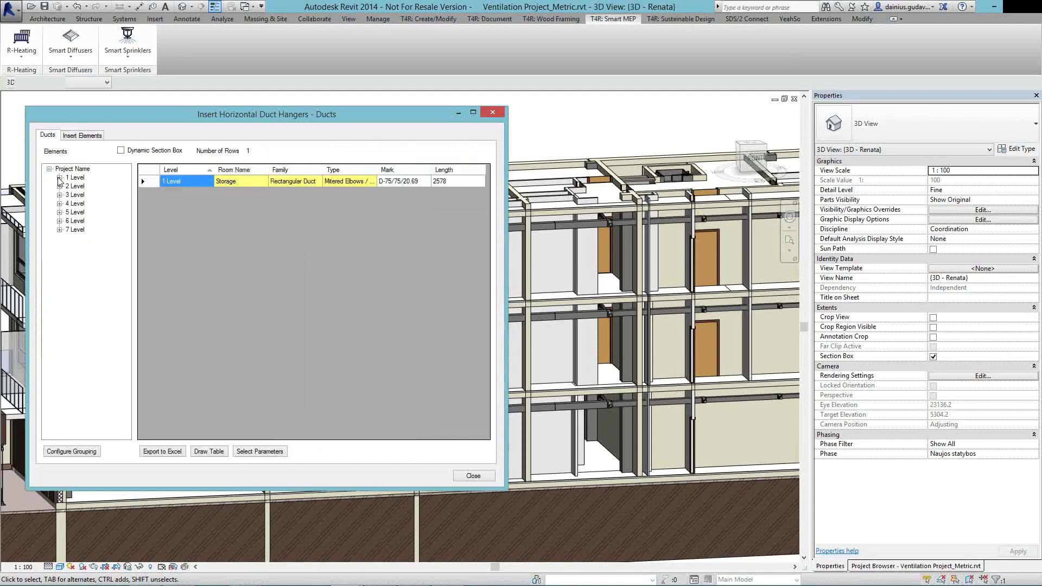
List the 1 Level ducts in Room for visitors, select them all, and check their location in the 3D view
click(60, 178)
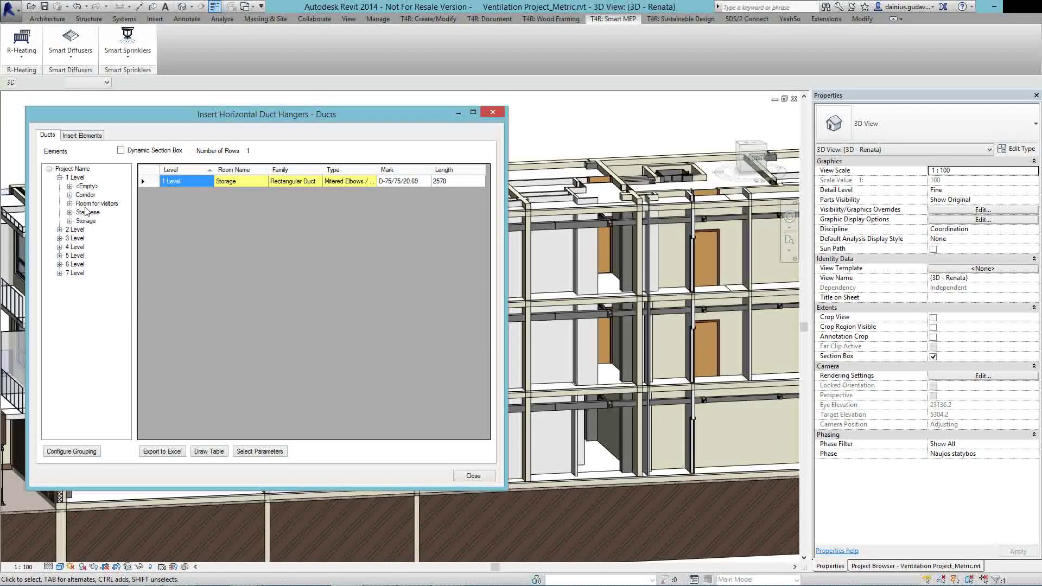
click(85, 207)
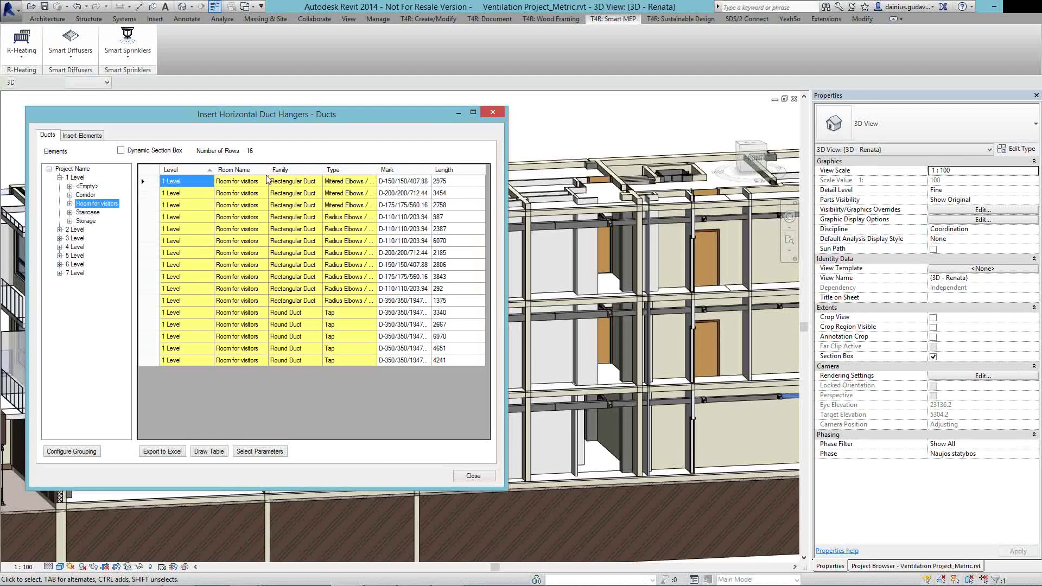
middle_drag(631, 328, 567, 312)
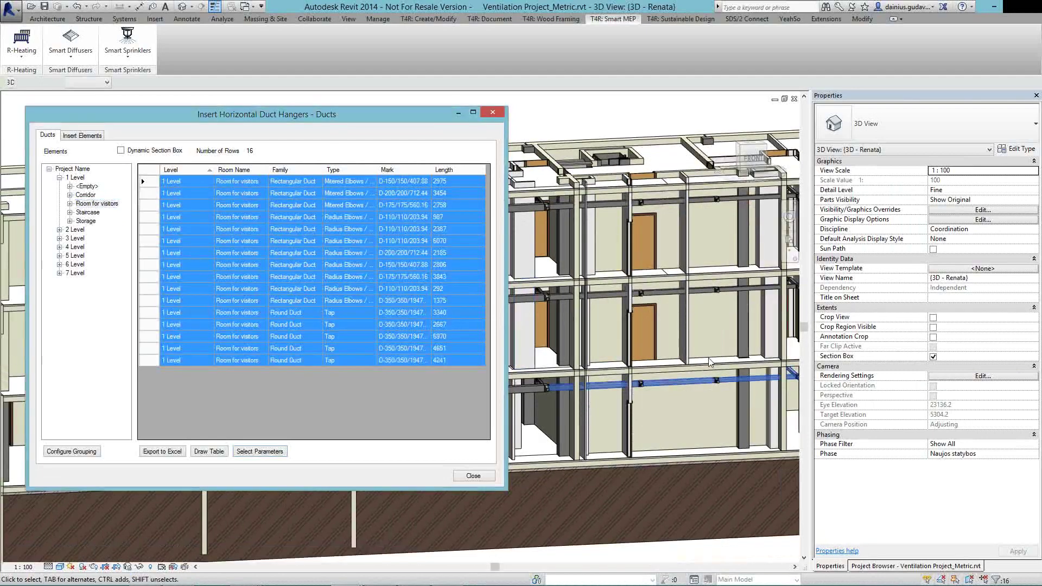
middle_drag(781, 442, 707, 363)
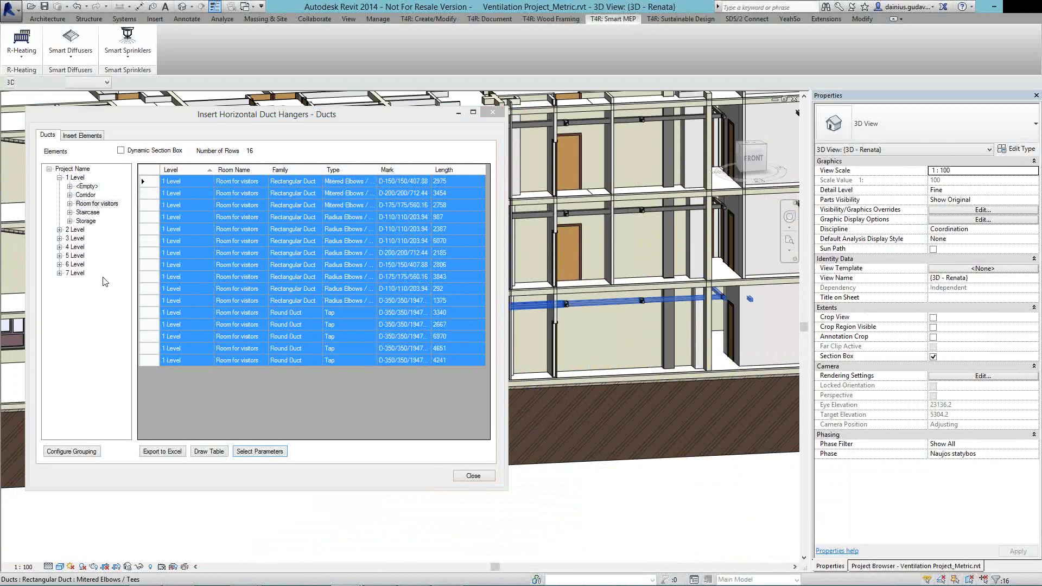
Show the insertable hanger families and preview the 50x5 type of M_Duct Hanger_Rectangular
click(83, 135)
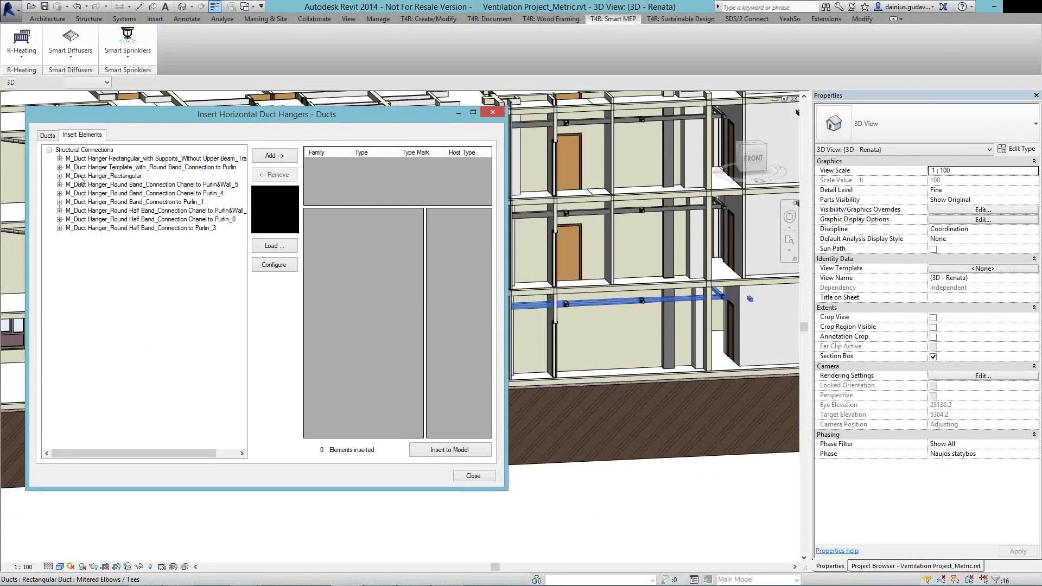
click(79, 177)
click(59, 176)
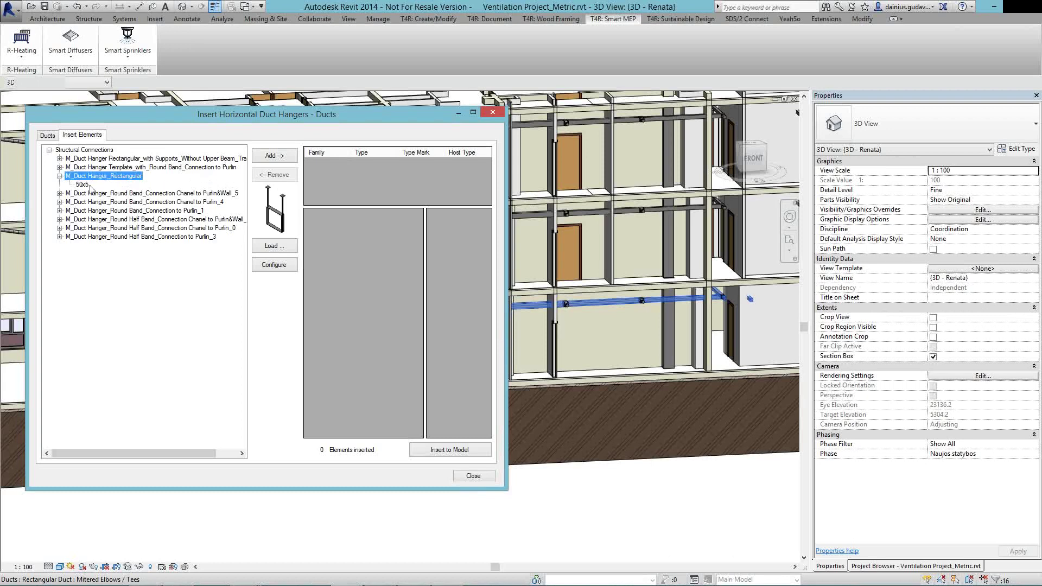
click(87, 185)
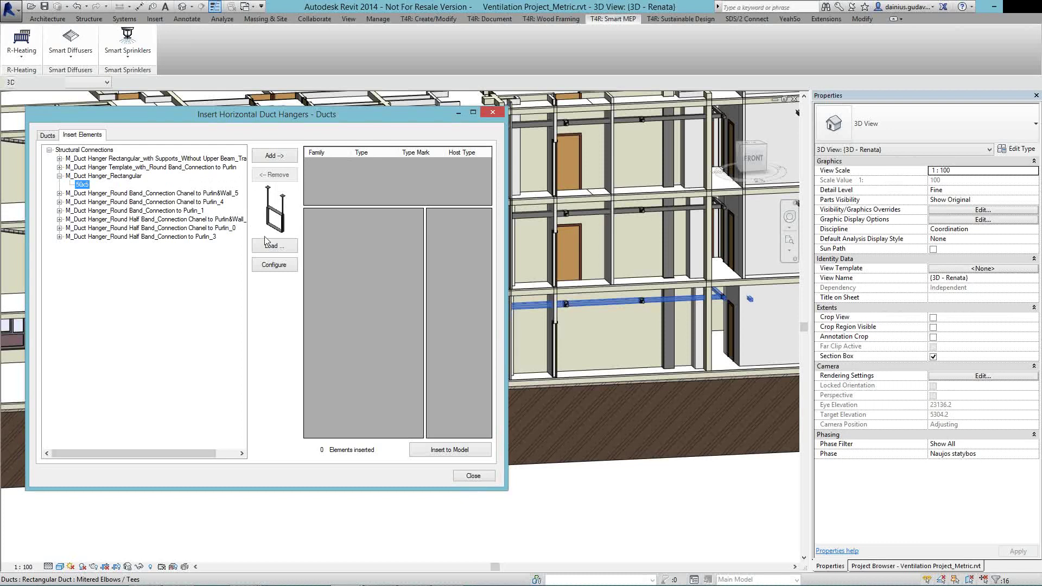
Preview types of the rectangular hanger with supports and of the round band and round half band hanger families
click(60, 158)
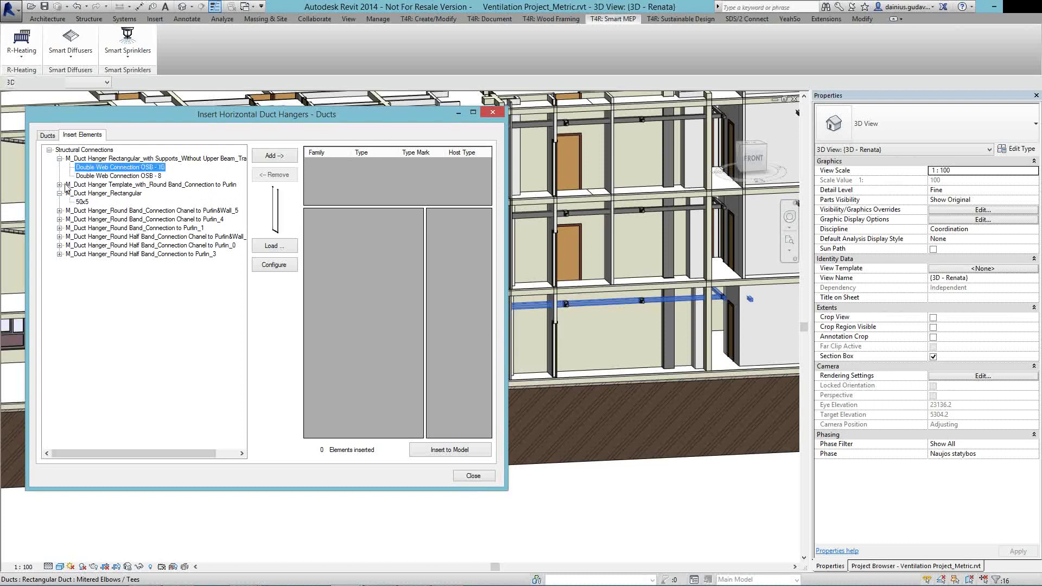
key(Down)
click(59, 184)
click(102, 202)
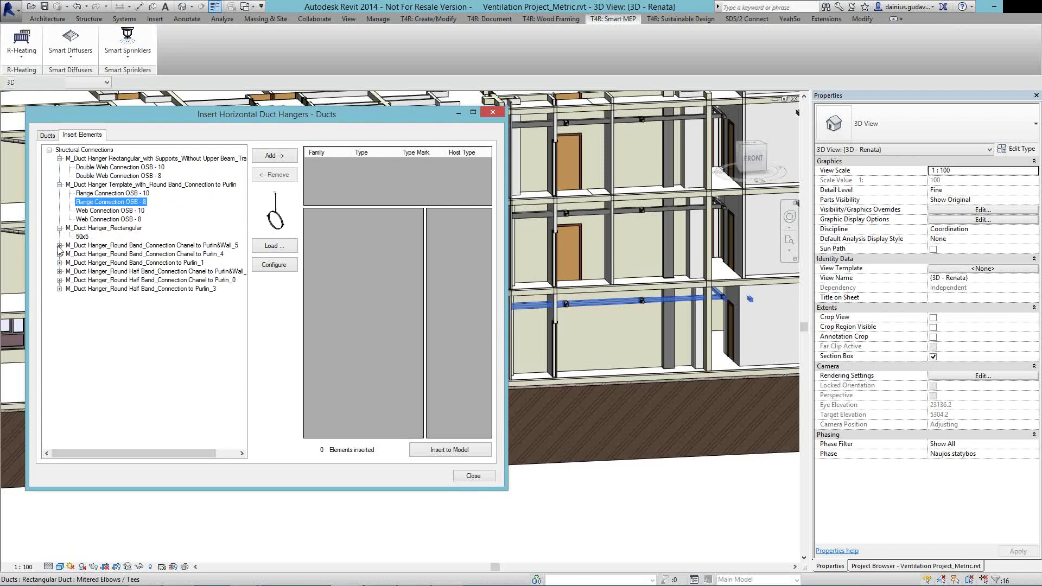
click(60, 246)
click(99, 263)
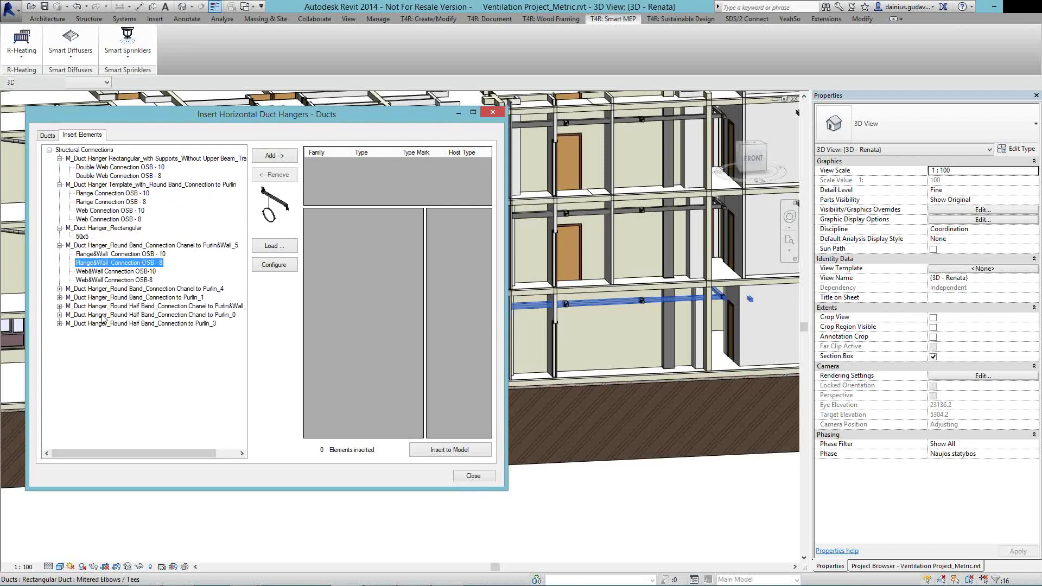
click(60, 288)
click(110, 315)
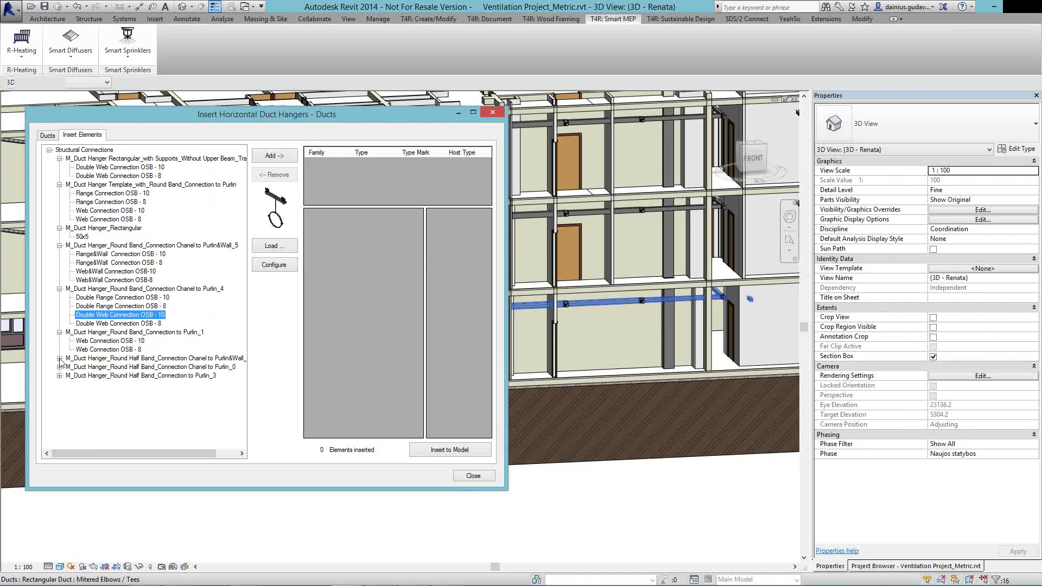
click(60, 358)
click(95, 375)
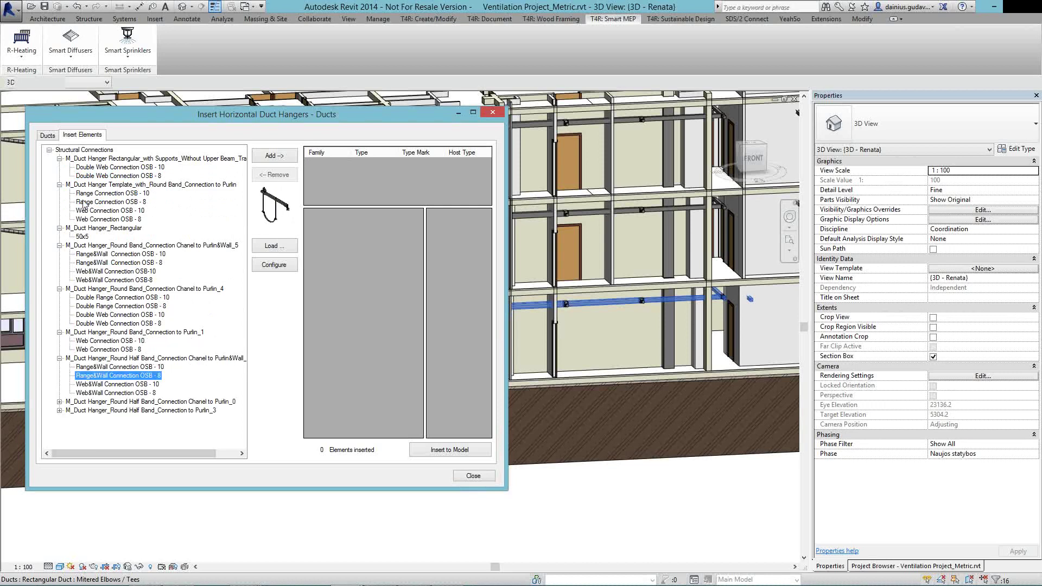
Add the 50x5 type of M_Duct Hanger_Rectangular to the elements to insert and widen the dialog to show its rule parameters
click(83, 237)
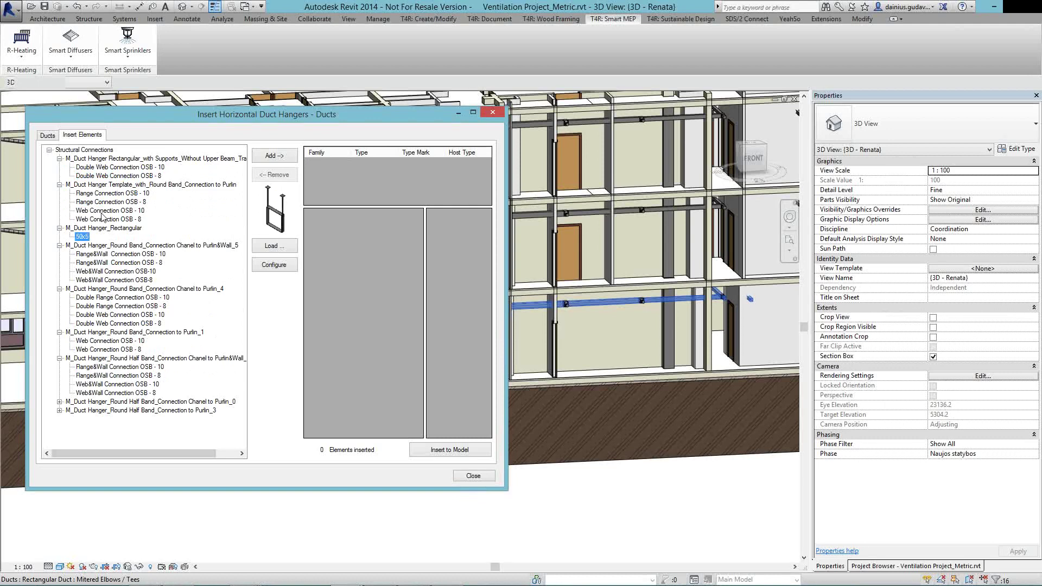
click(114, 175)
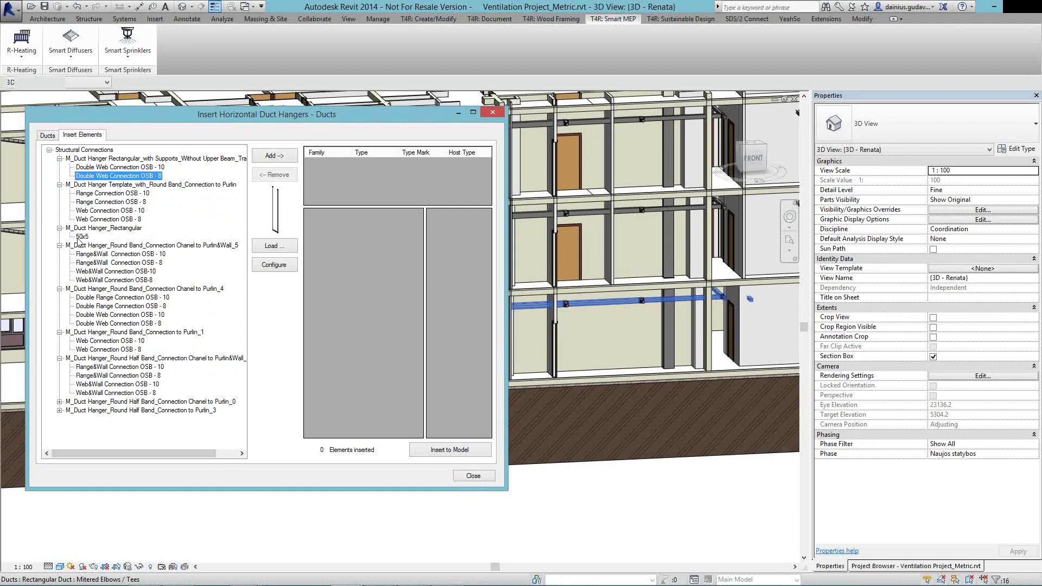
click(80, 237)
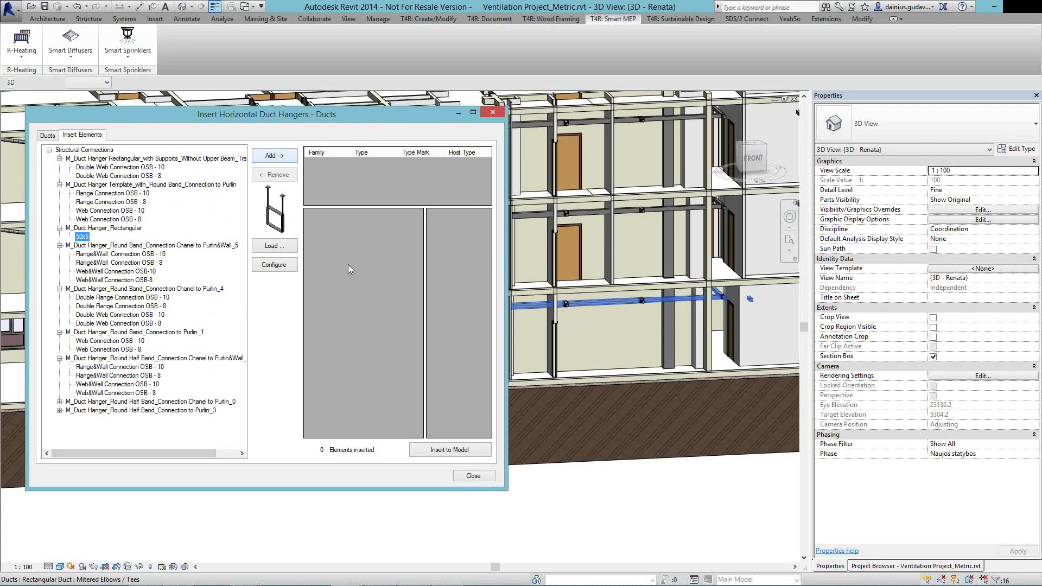
click(627, 229)
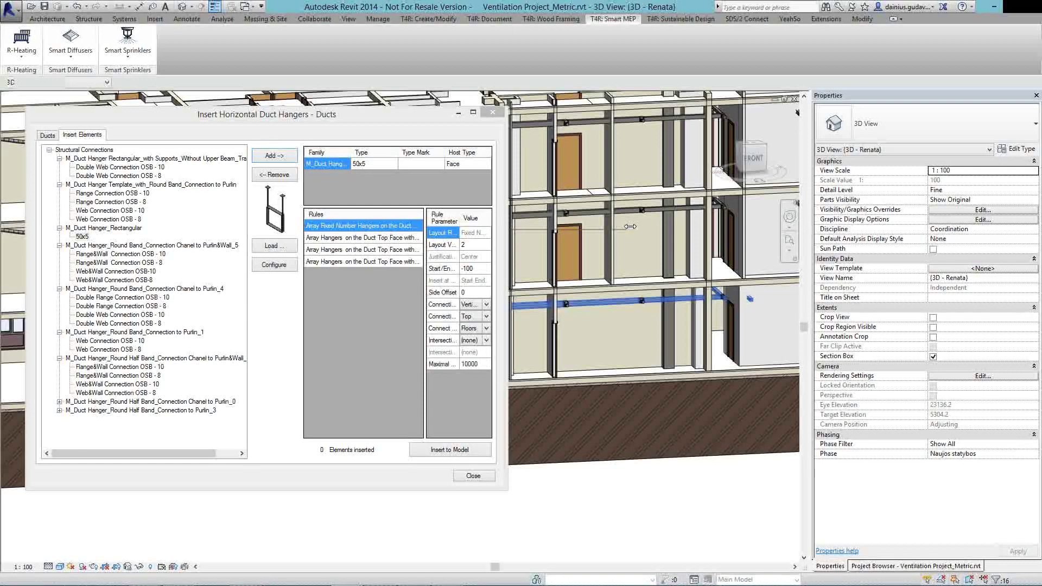
drag(629, 227, 645, 226)
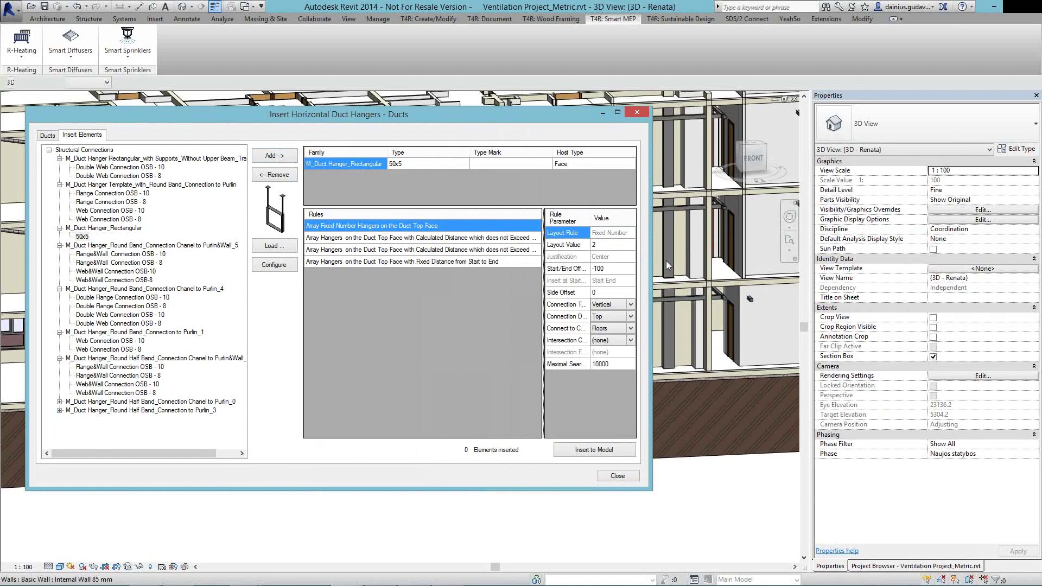
drag(667, 264, 668, 266)
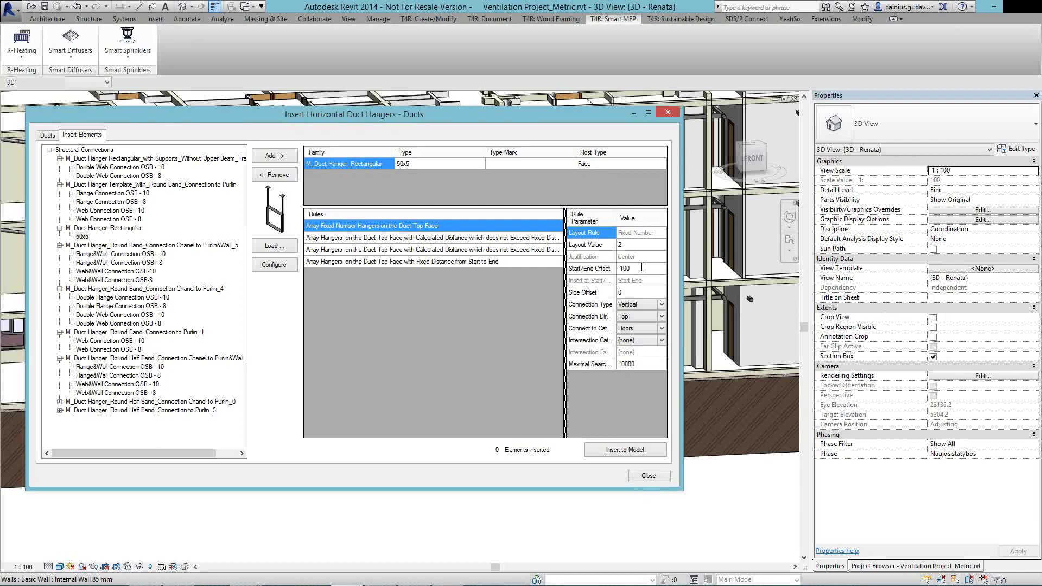
Set the rule's Start/End Offset to -50, keeping the Vertical connection type with the Top connection direction
click(642, 267)
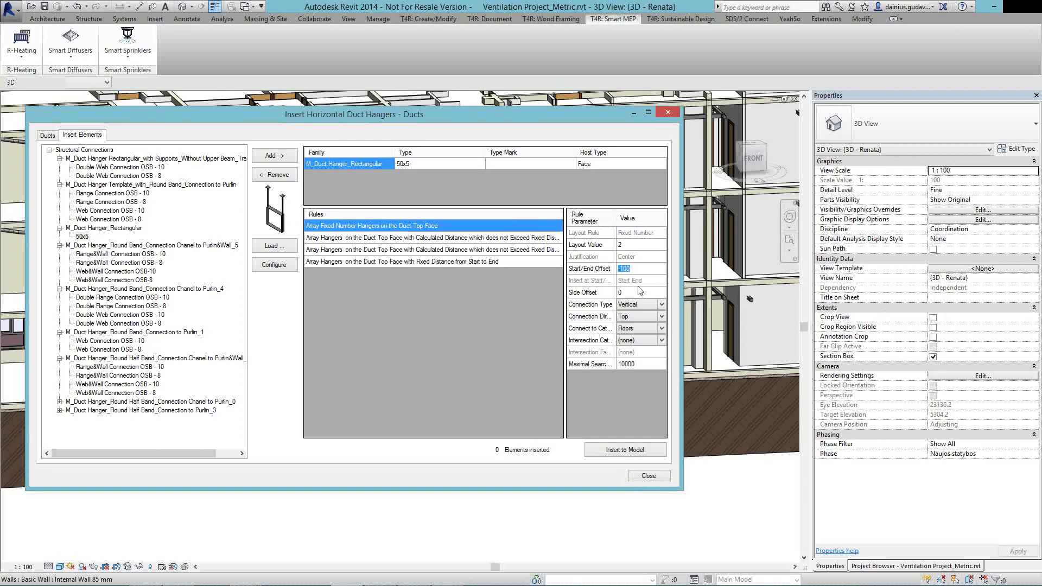
text(-50)
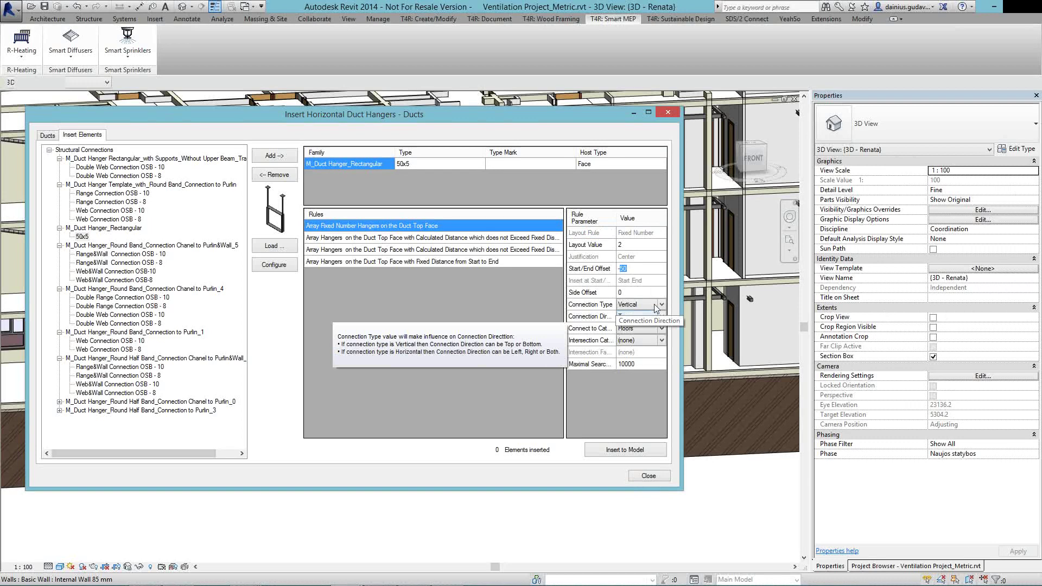
click(654, 308)
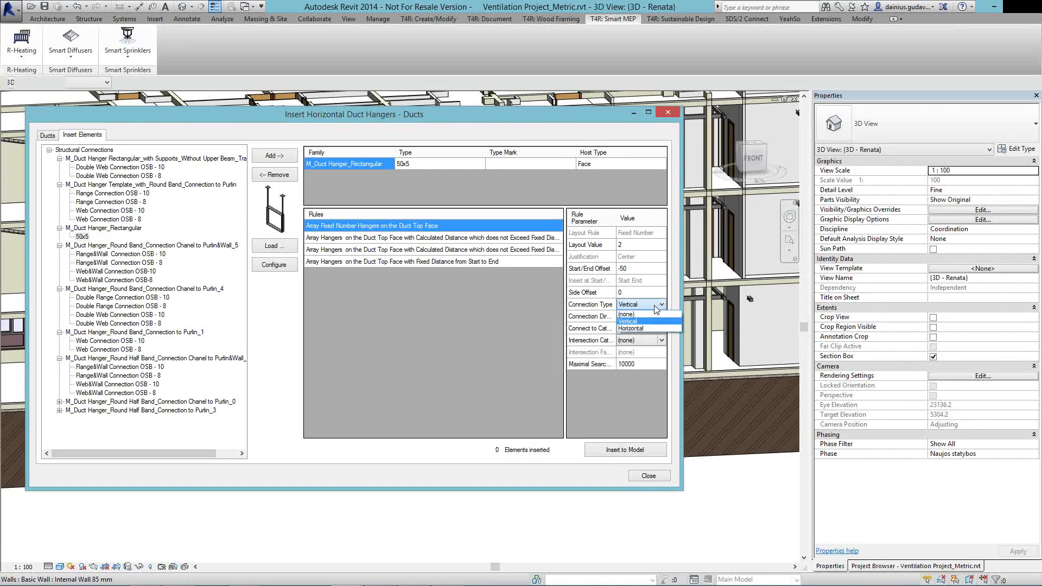
click(661, 303)
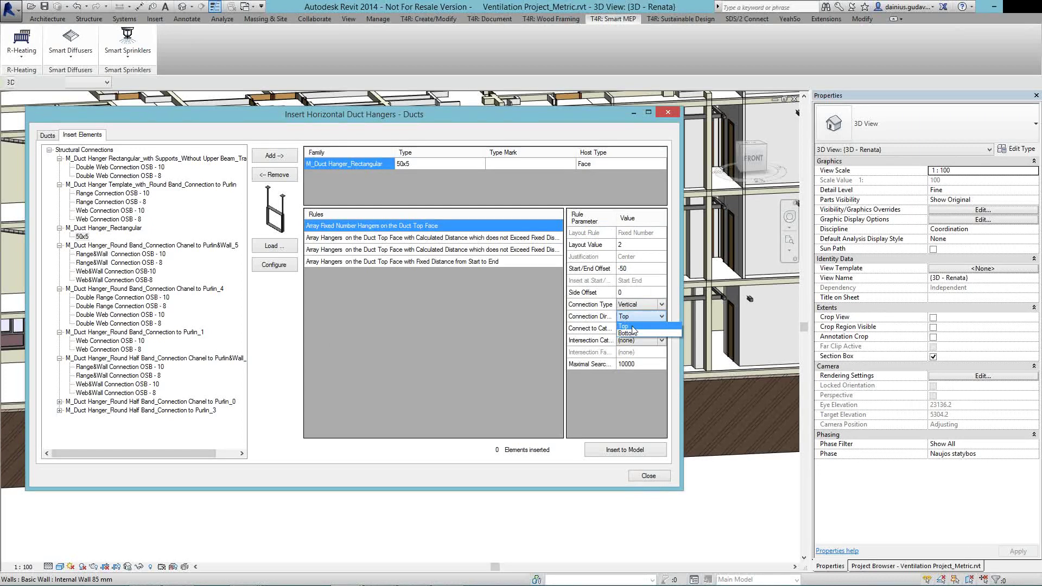
click(632, 326)
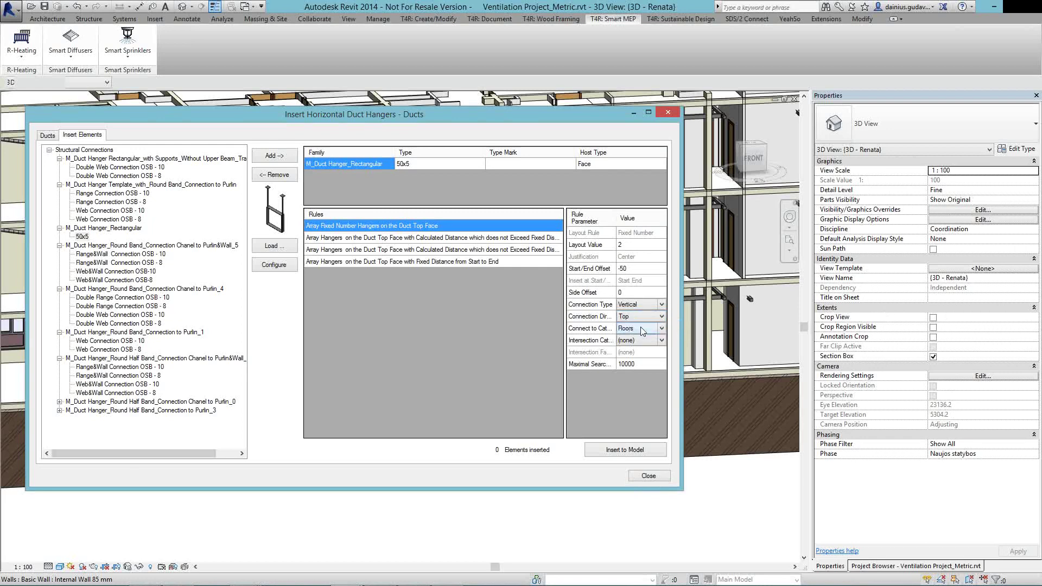
Keep Floors as the category to connect to with no intersection category, and insert the rectangular hangers into the model
click(640, 327)
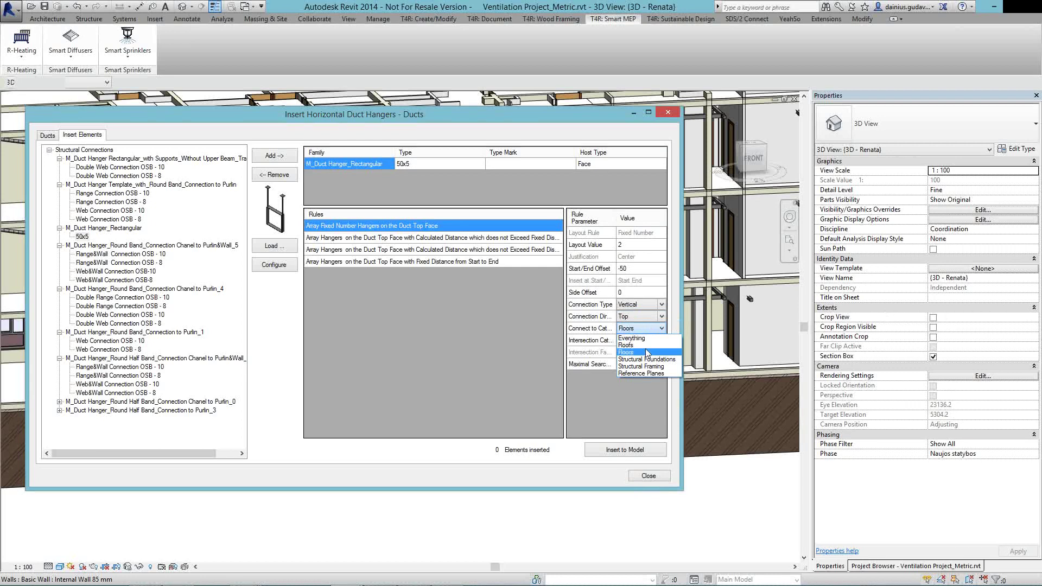
click(647, 353)
click(651, 342)
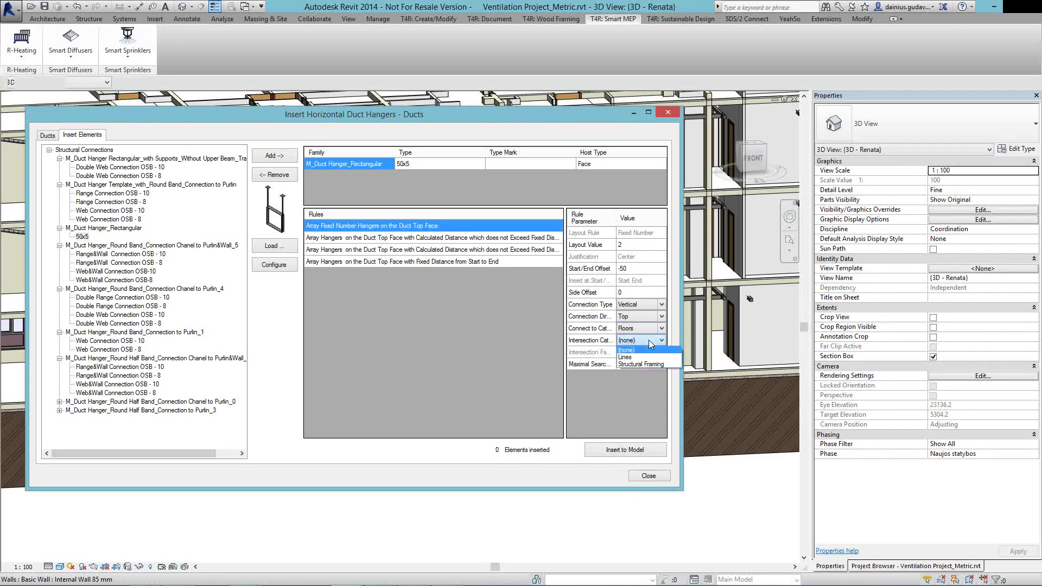
click(606, 454)
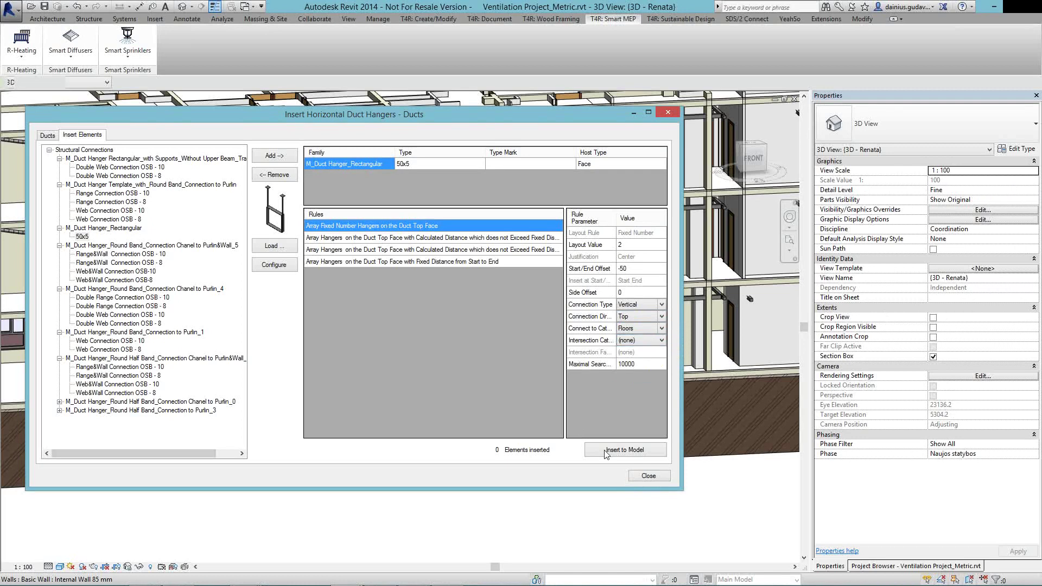
click(607, 452)
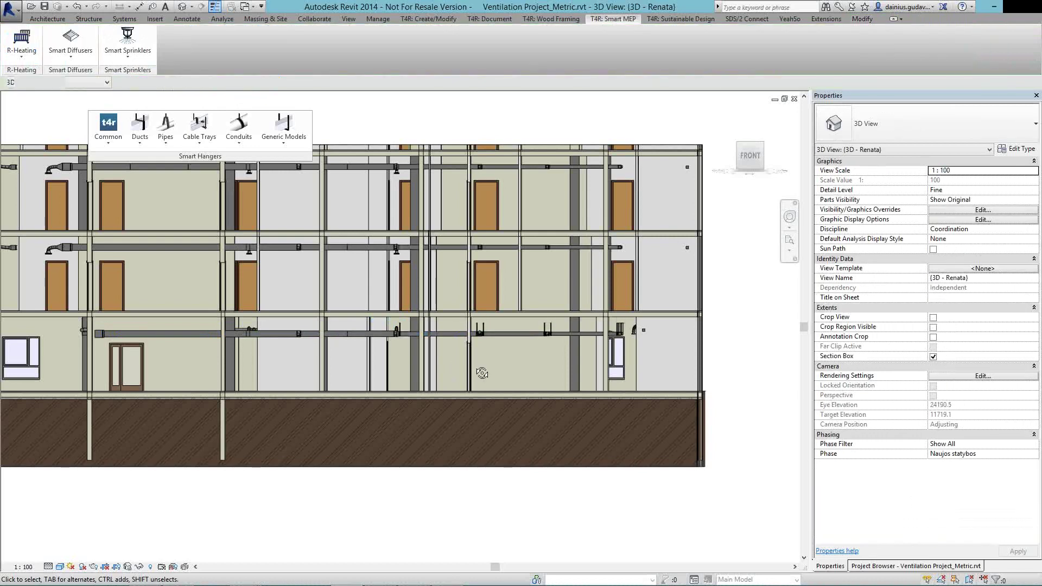
Open the Modify Hangers/Supports table for structural connections and select all listed 1 Level hangers
scroll(482, 373, up, 4)
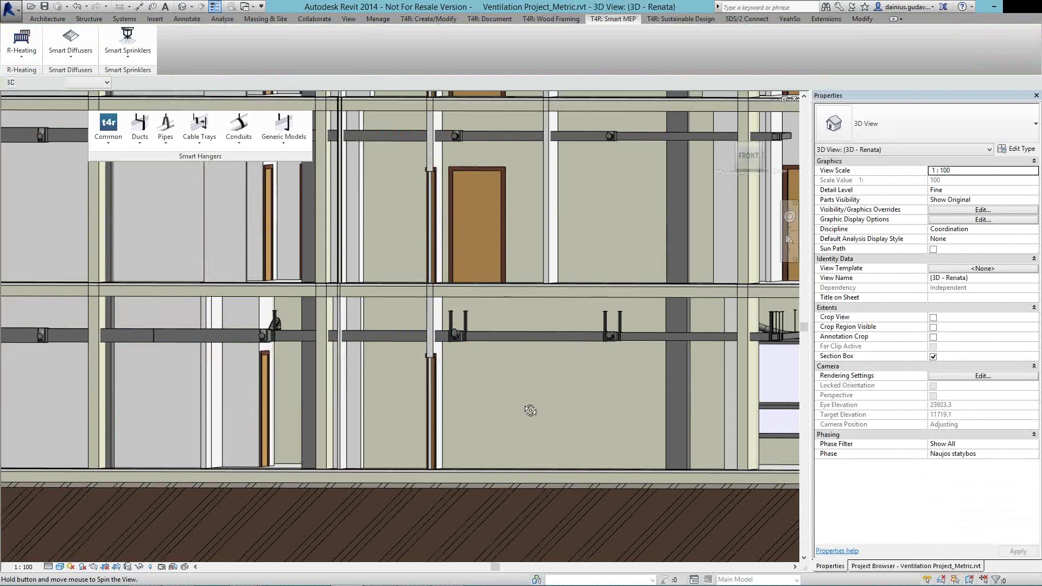
scroll(509, 285, up, 2)
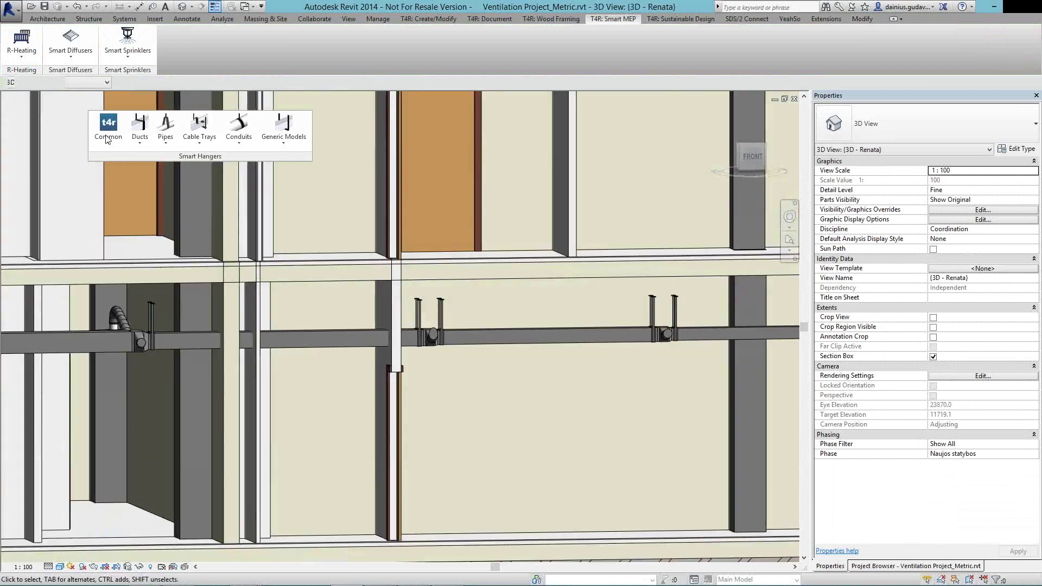
click(108, 130)
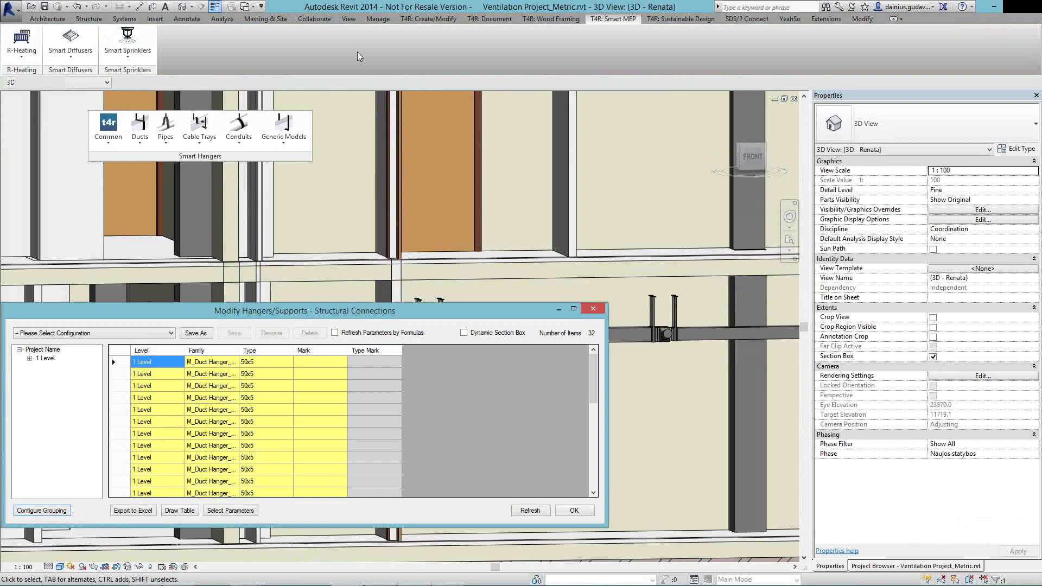
drag(278, 315, 358, 52)
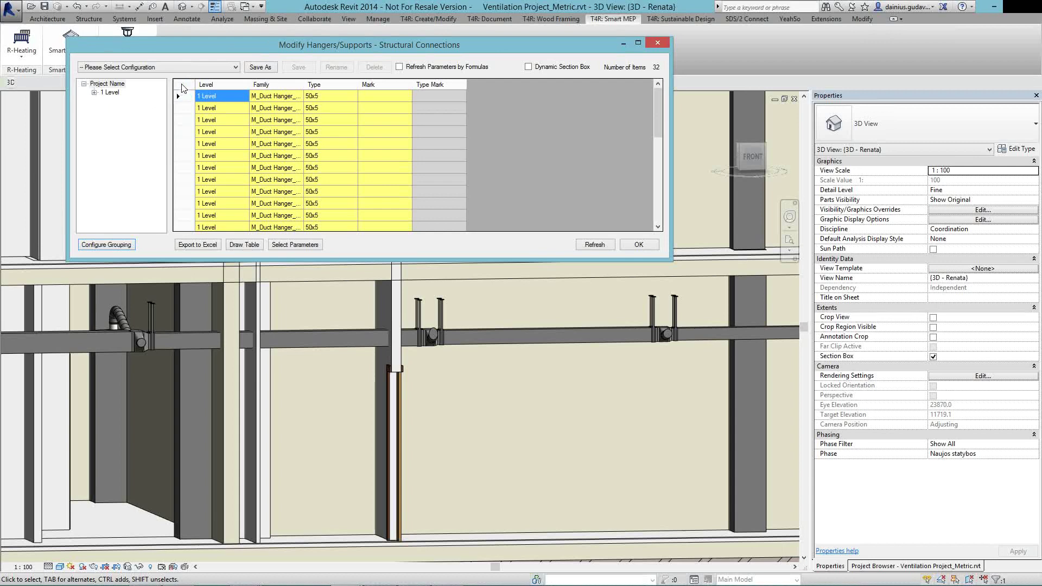
click(183, 88)
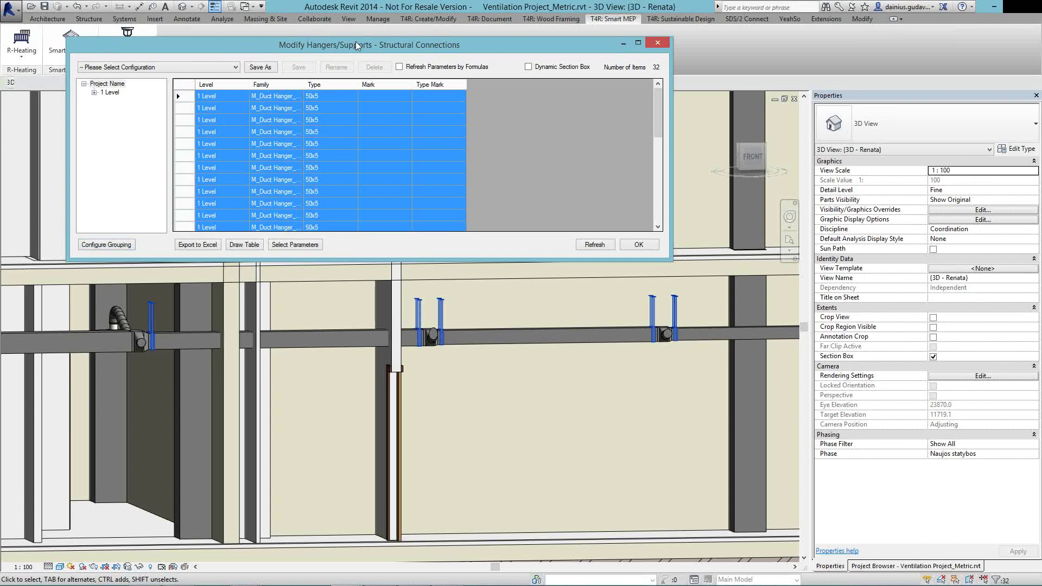
Move and narrow the hanger table to uncover the ducts, and run Update Hangers/Supports on the selected hangers
drag(357, 46, 515, 353)
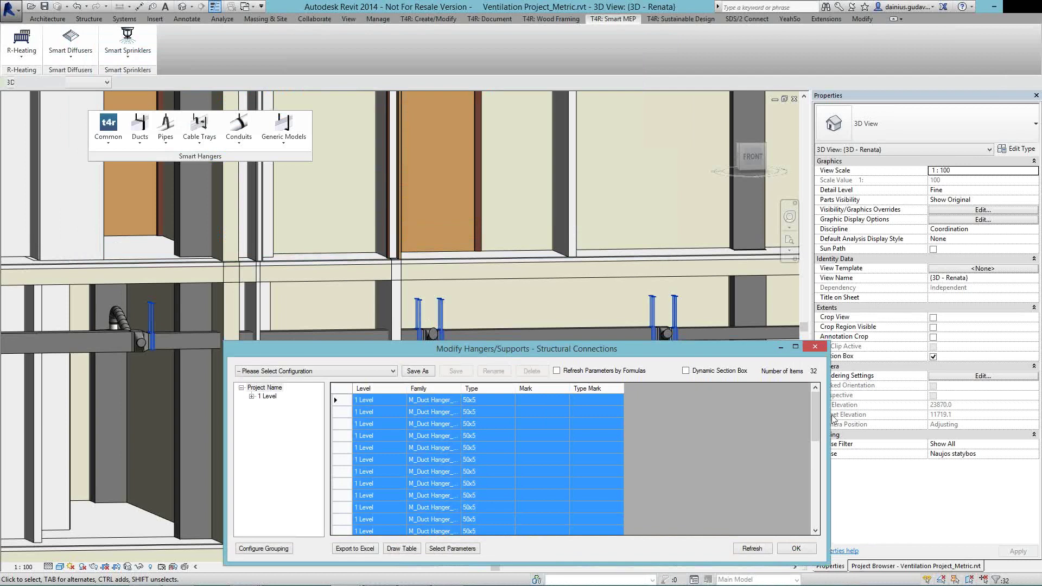
drag(834, 419, 646, 419)
drag(554, 349, 692, 354)
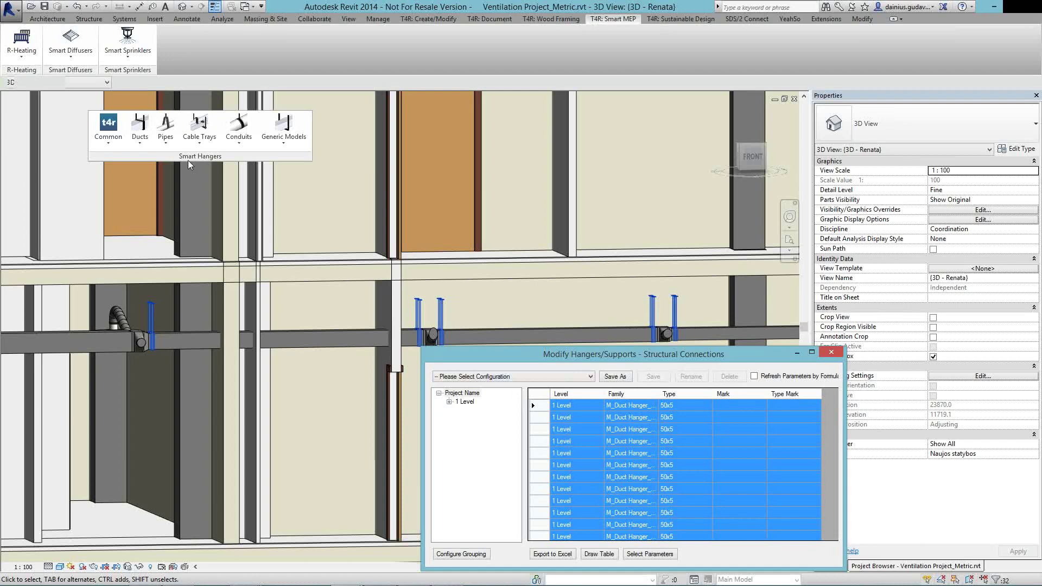
click(109, 140)
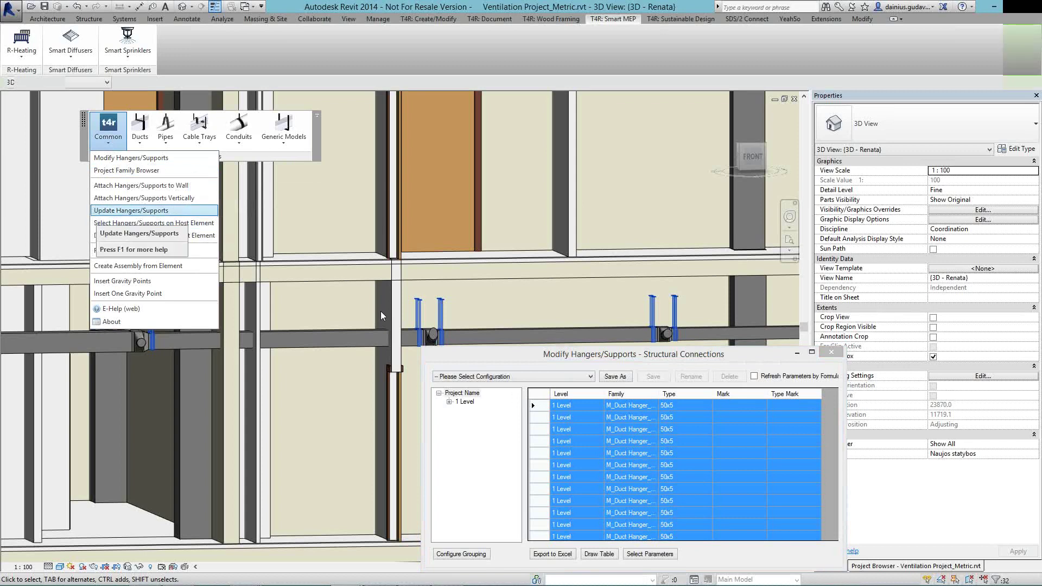
Examine from several angles how the updated hangers connect the ducts to the floor above
shift+middle_drag(381, 312, 353, 311)
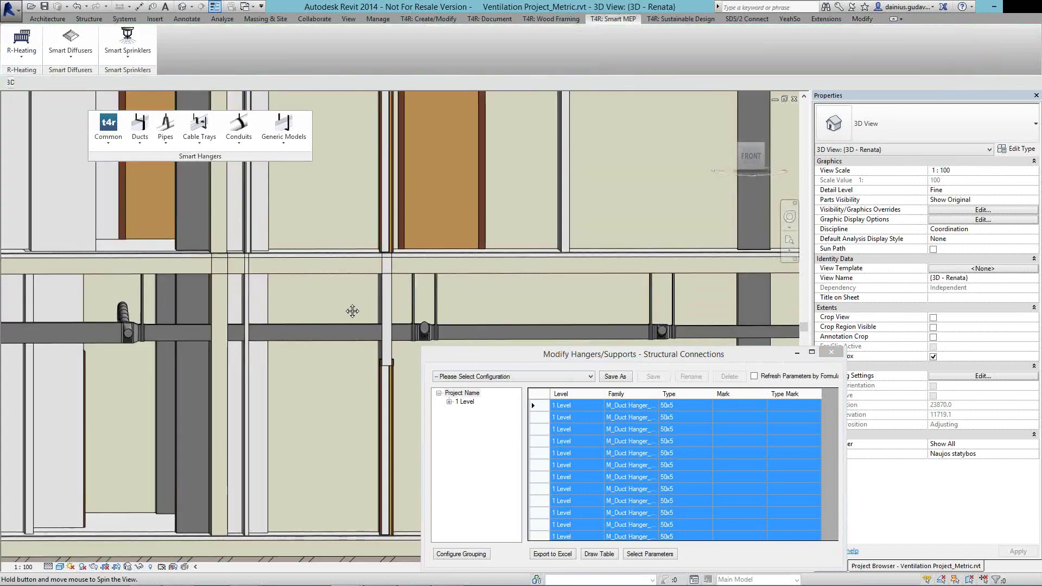
shift+middle_drag(352, 311, 341, 312)
scroll(468, 282, down, 1)
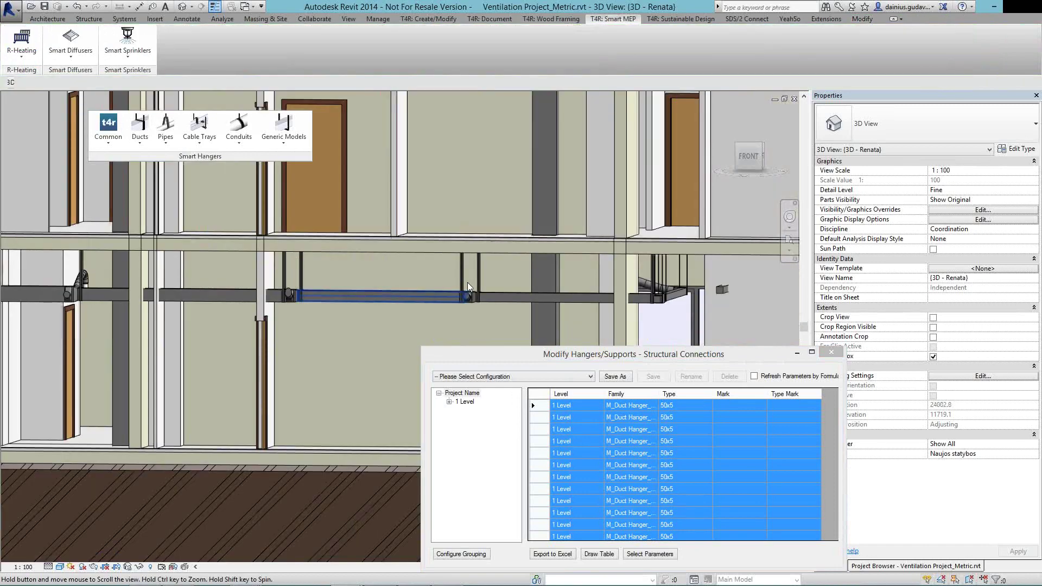
scroll(468, 283, up, 3)
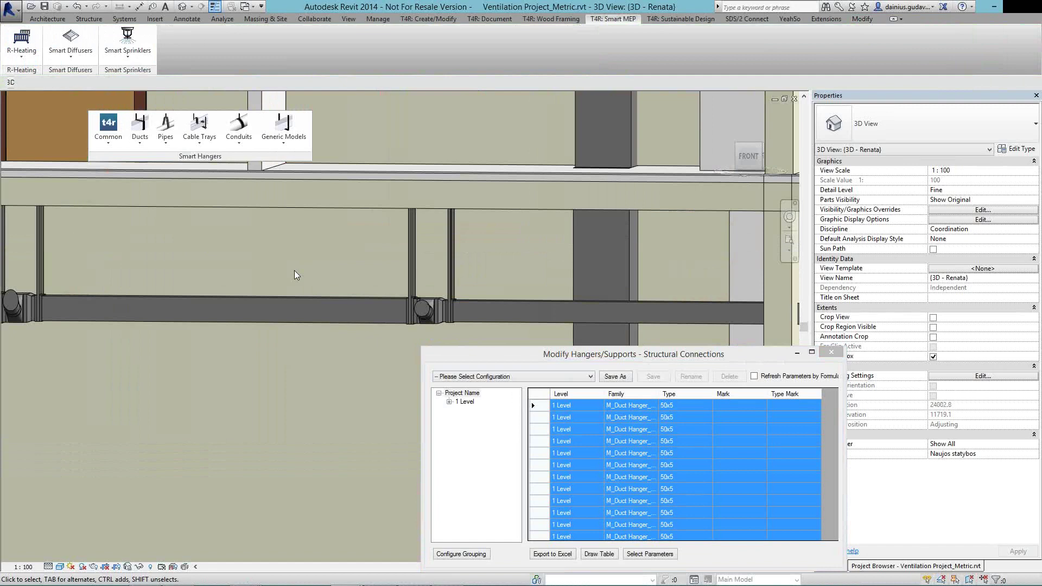
scroll(294, 270, down, 1)
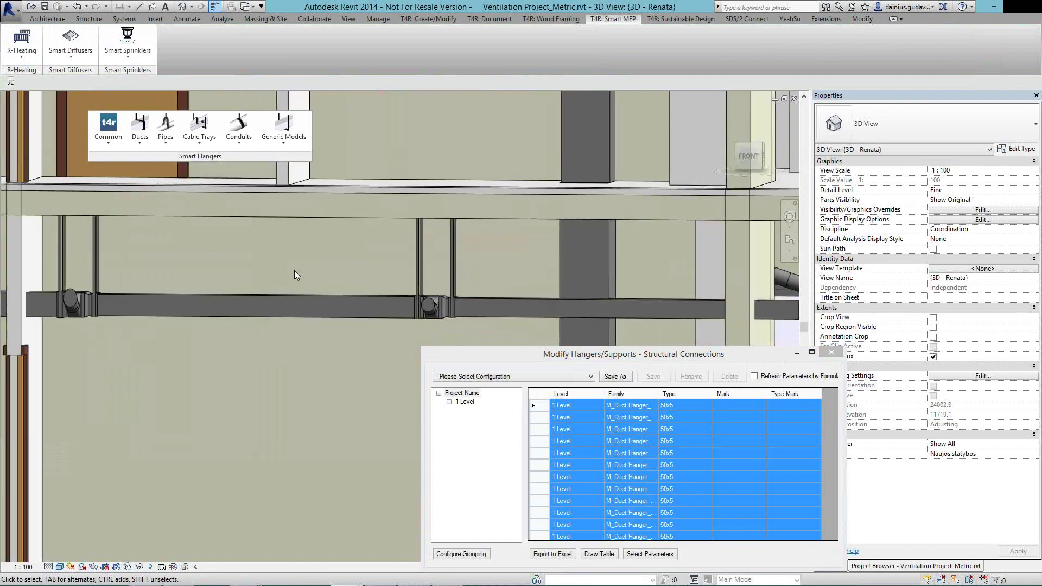
shift+middle_drag(294, 271, 349, 279)
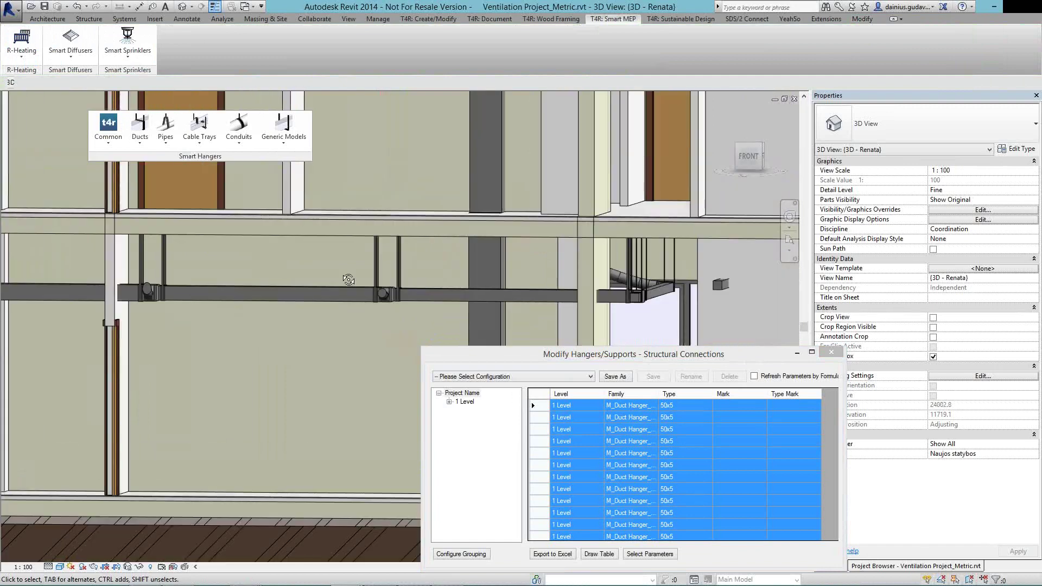
shift+middle_drag(349, 280, 260, 283)
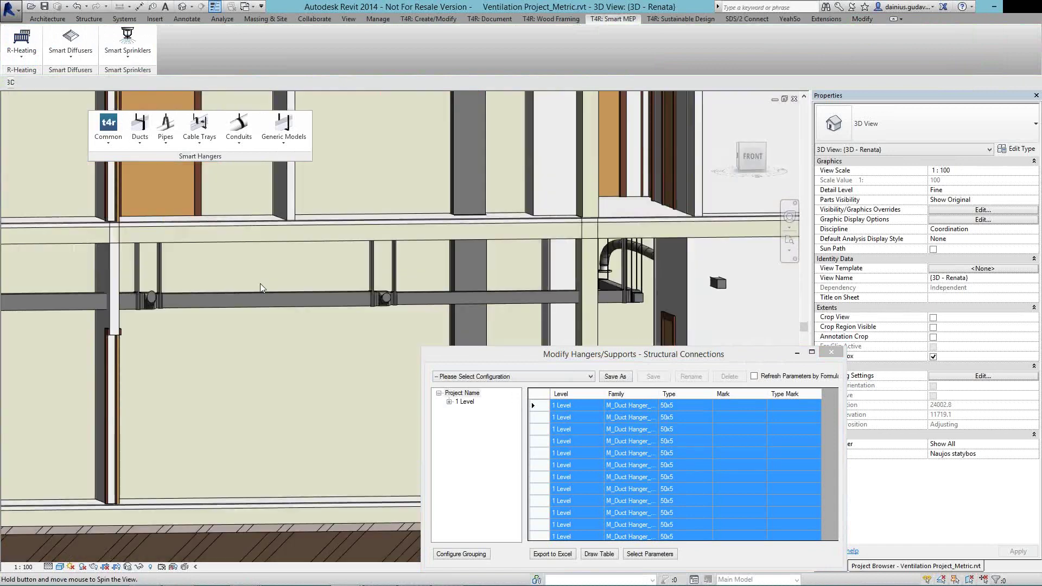
shift+middle_drag(260, 283, 163, 288)
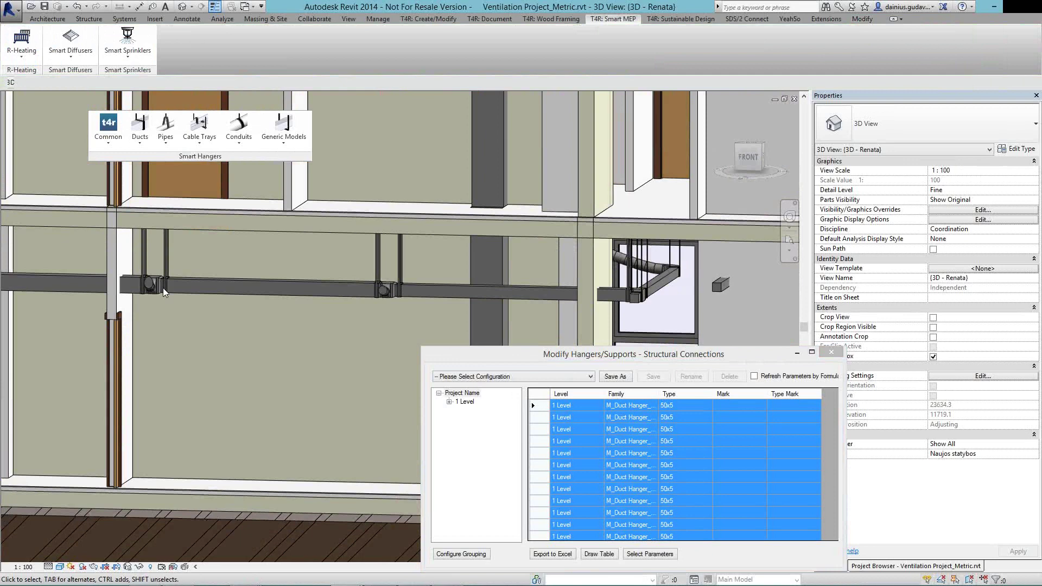
scroll(163, 287, up, 4)
Move and enlarge the Modify Hangers/Supports table, and replace the full selection with a single Type Mark cell
drag(616, 357, 292, 168)
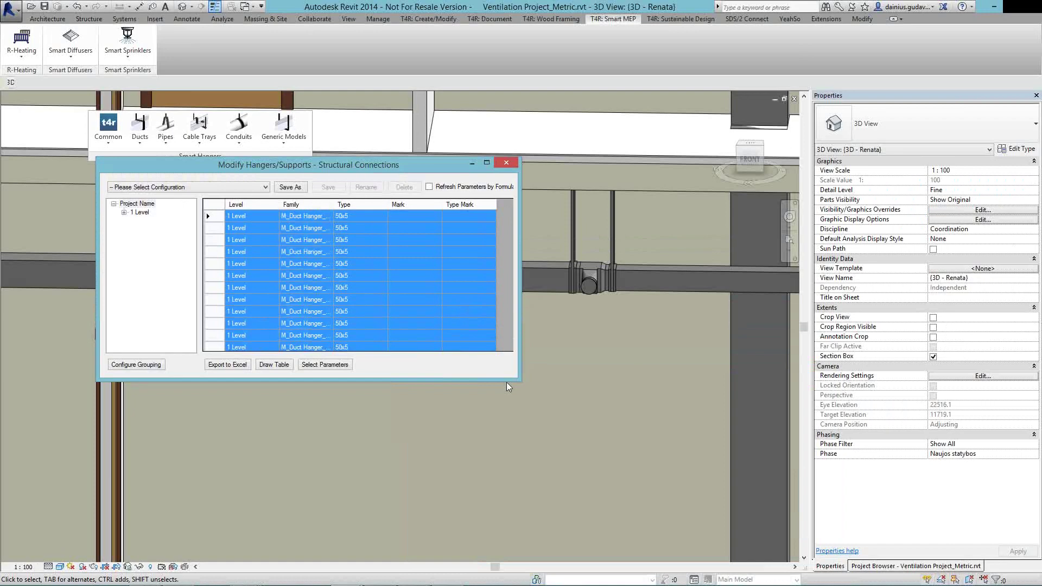
drag(519, 381, 746, 454)
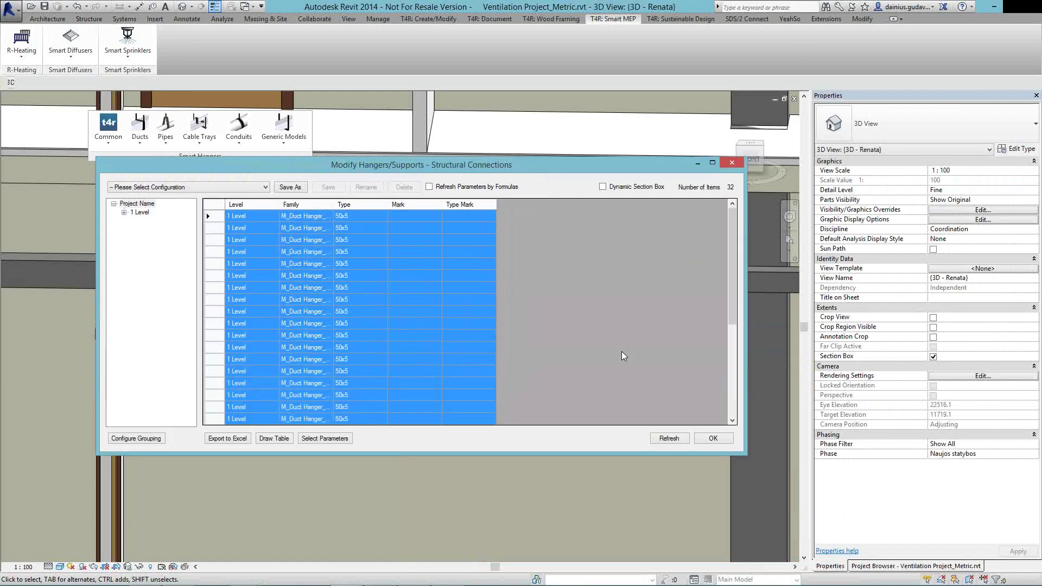
click(477, 287)
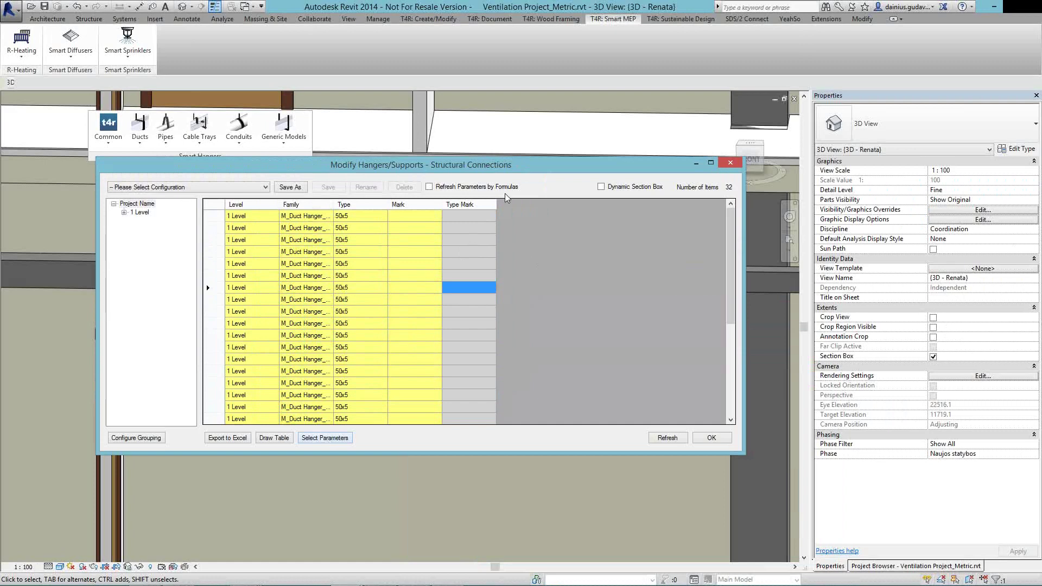
Limit the available parameters to common ones and add Type Comments as a column of the hanger table
click(321, 438)
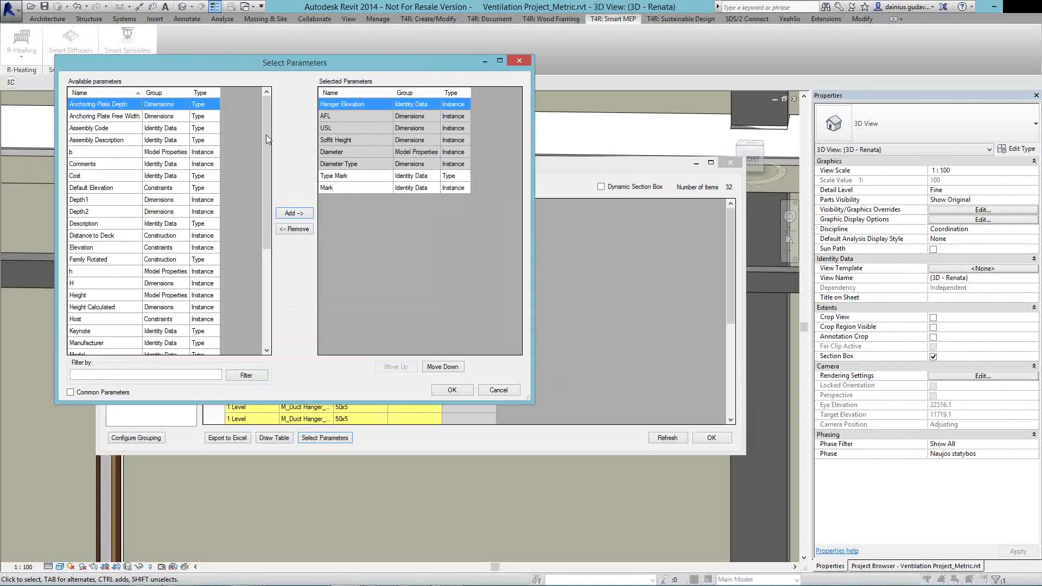
drag(266, 152, 262, 251)
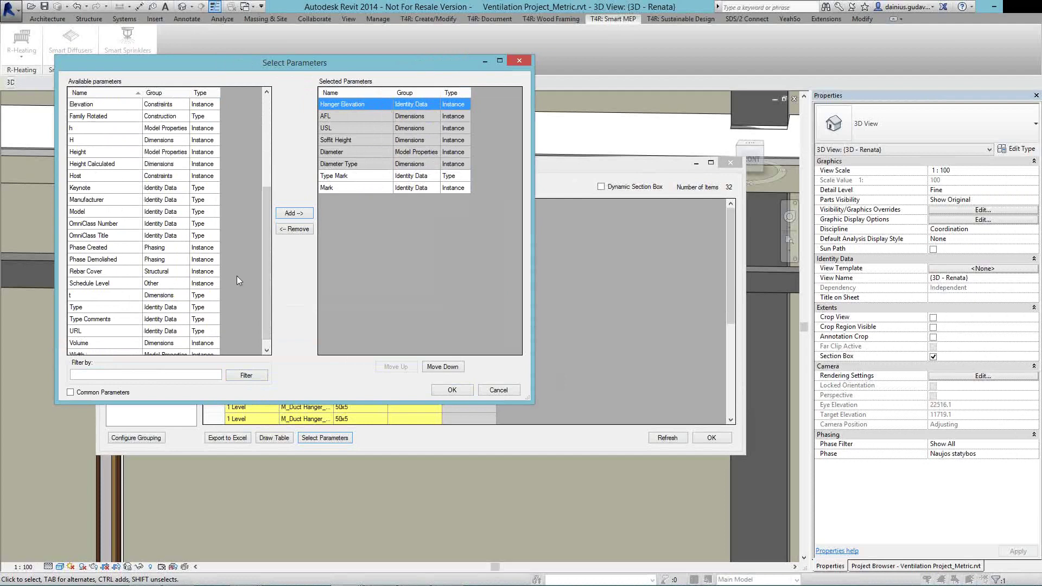
drag(269, 271, 258, 233)
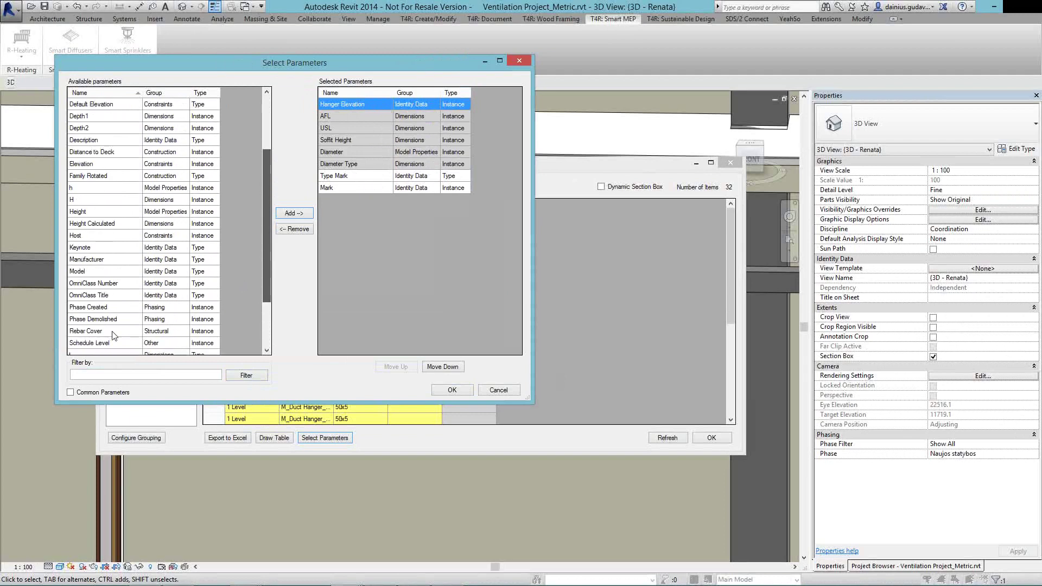
click(89, 394)
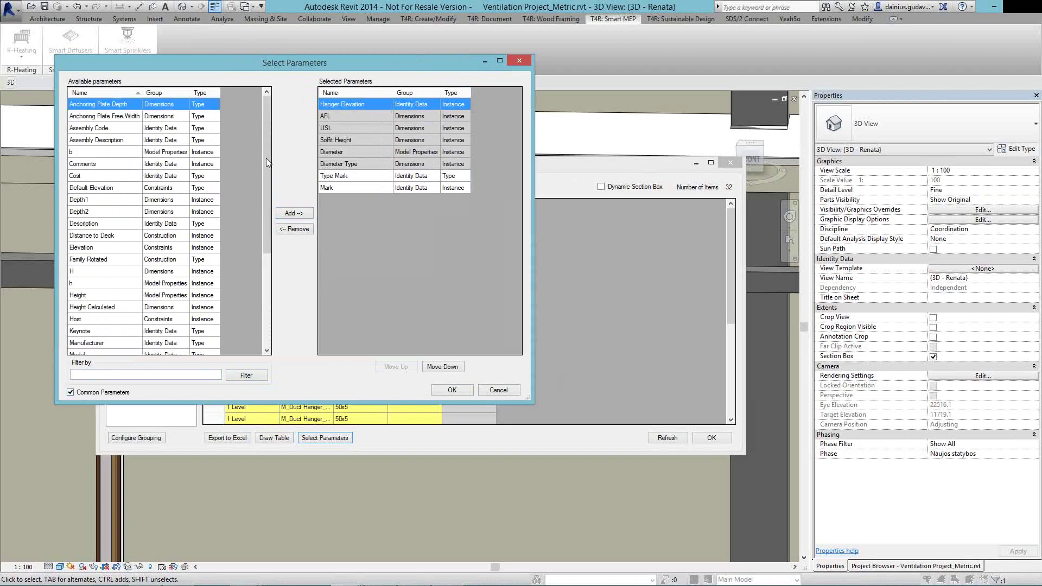
drag(266, 173, 260, 250)
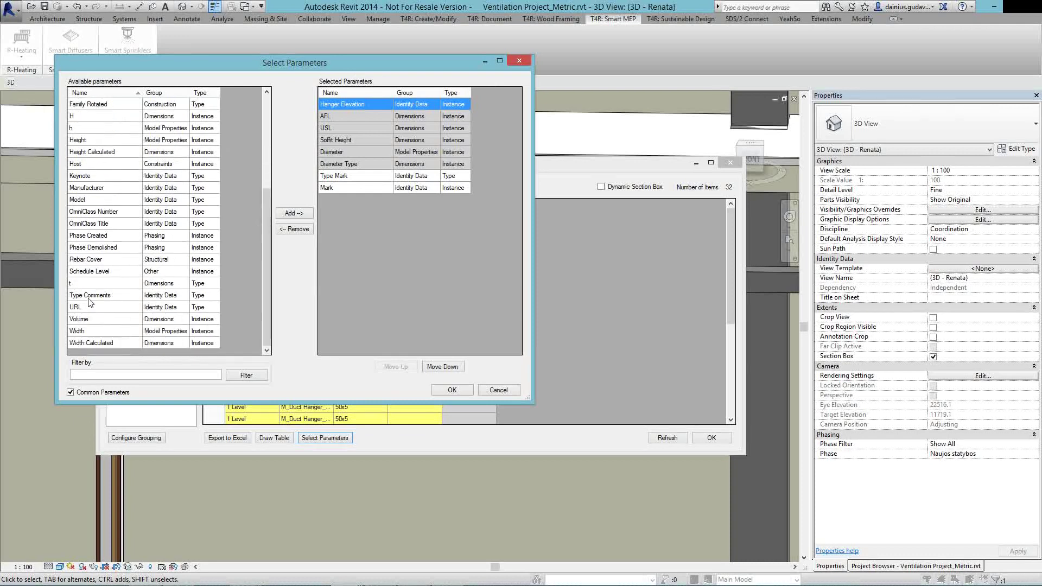
click(157, 295)
click(301, 214)
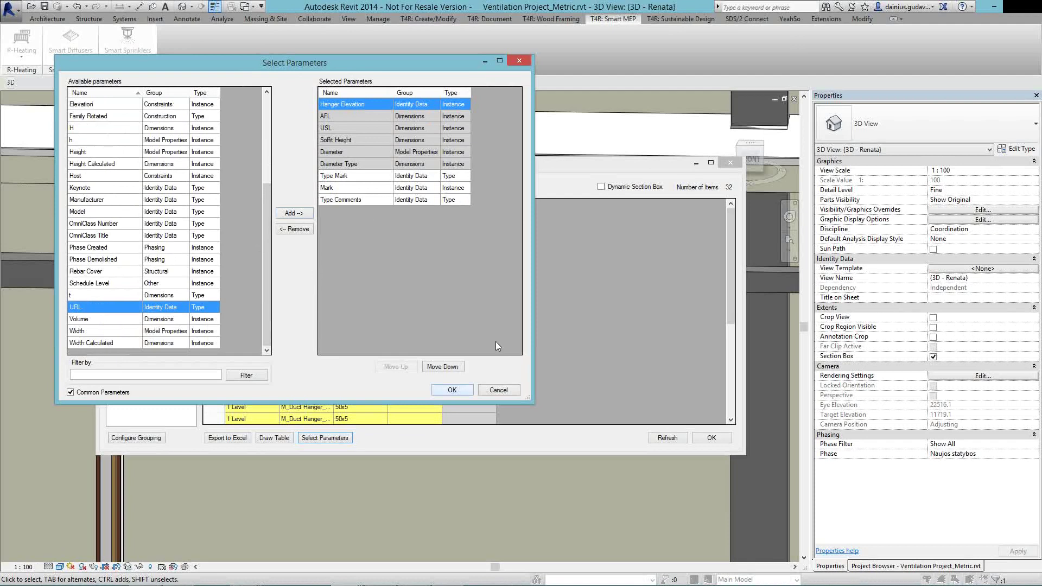
key(Return)
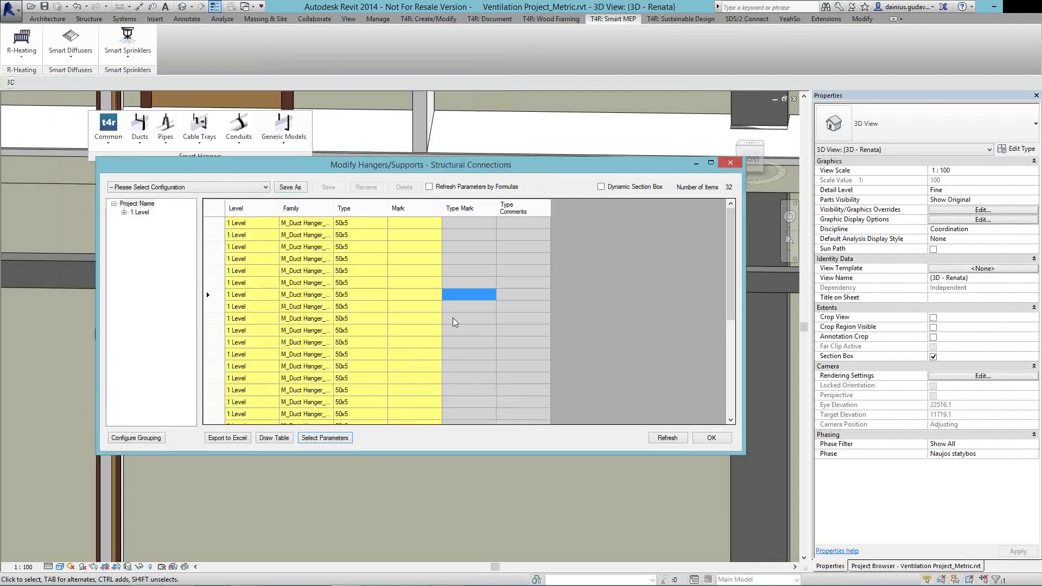
Set the hangers' Type Comments to "Common Hanger Presentation" and check the value in one hanger's type properties
click(514, 224)
right_click(514, 227)
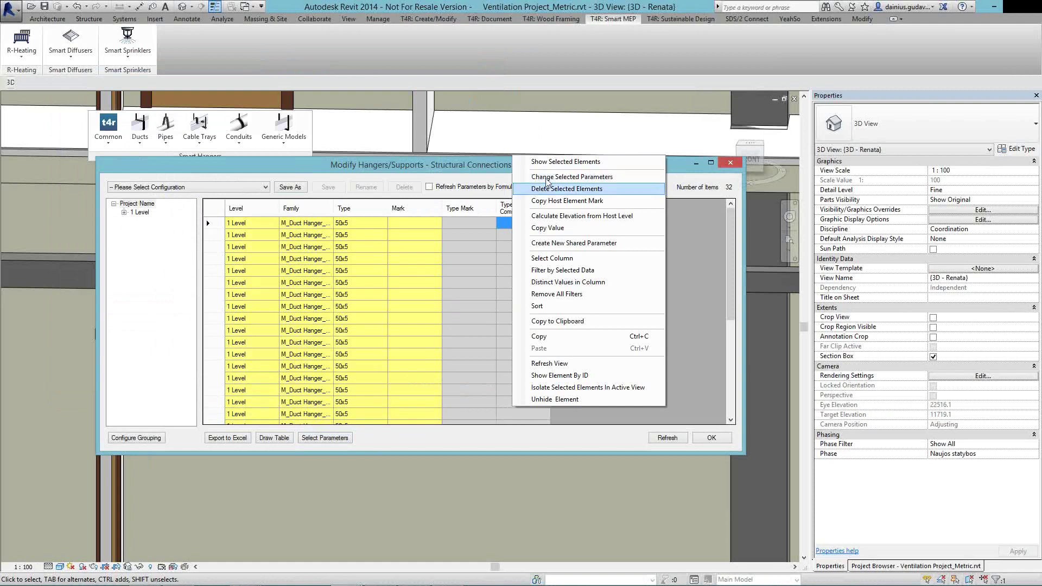
right_click(506, 223)
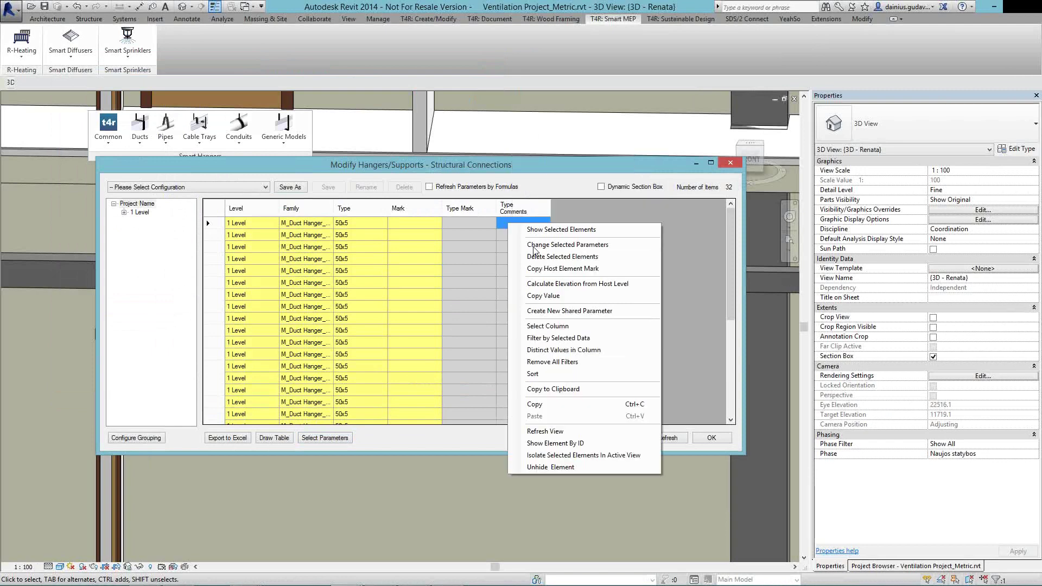
click(535, 245)
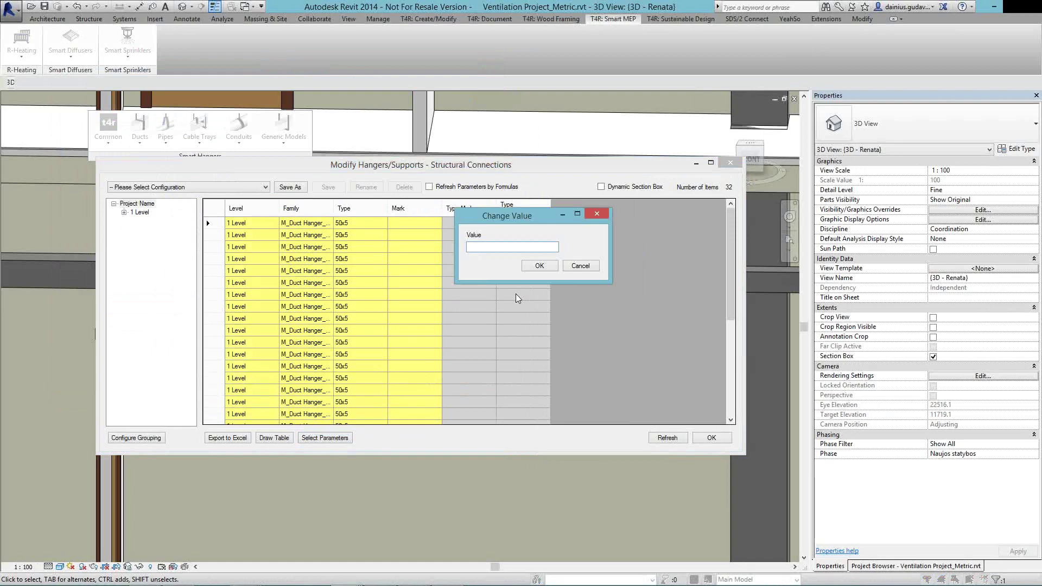
text(Common Hanger Presemtaioon)
key(Return)
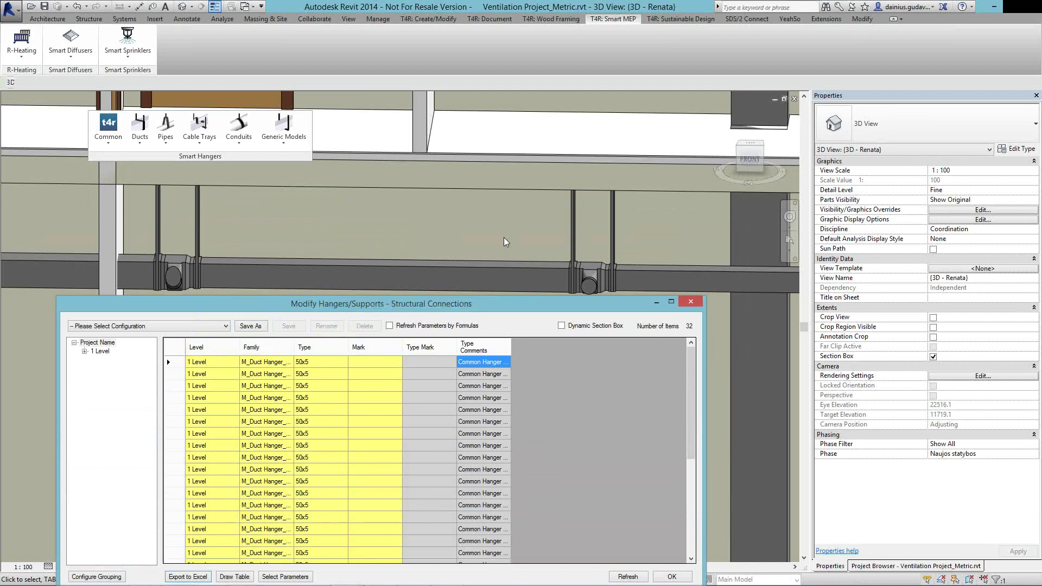
click(573, 198)
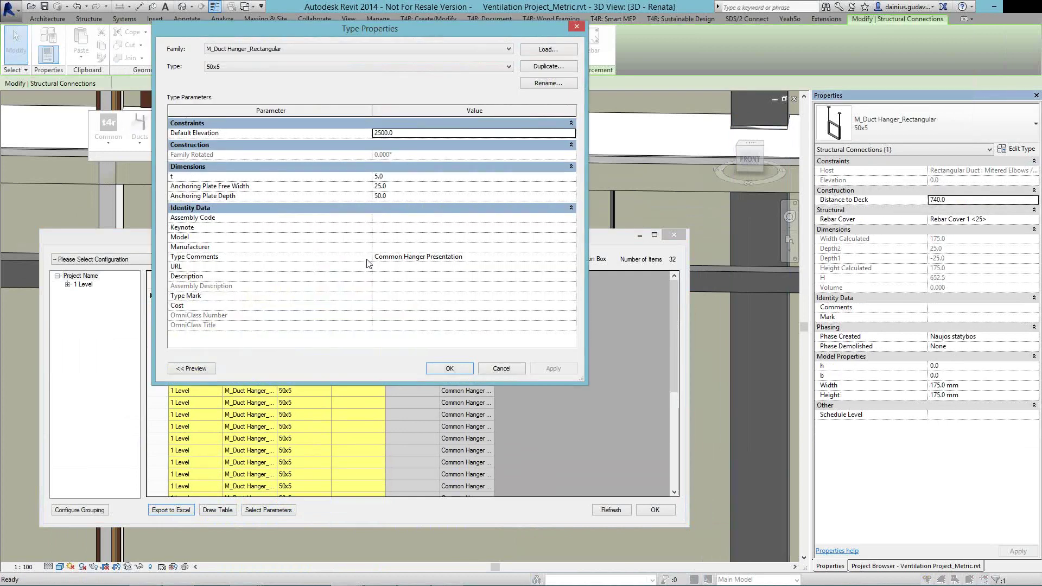
click(505, 374)
Calculate the elevation from host level for all hangers into a new shared parameter named Elevation in the Data group
click(249, 308)
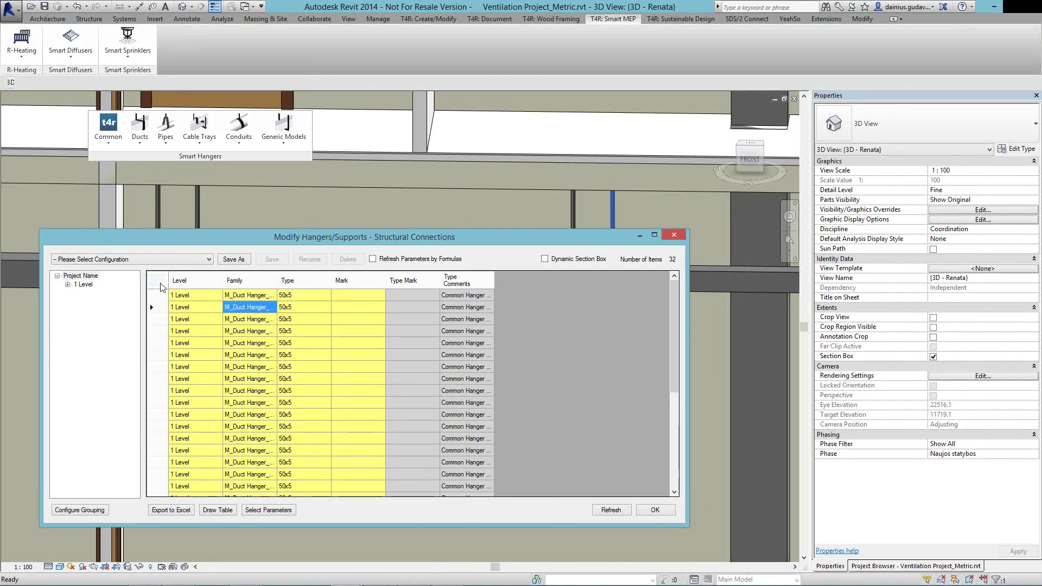
click(161, 287)
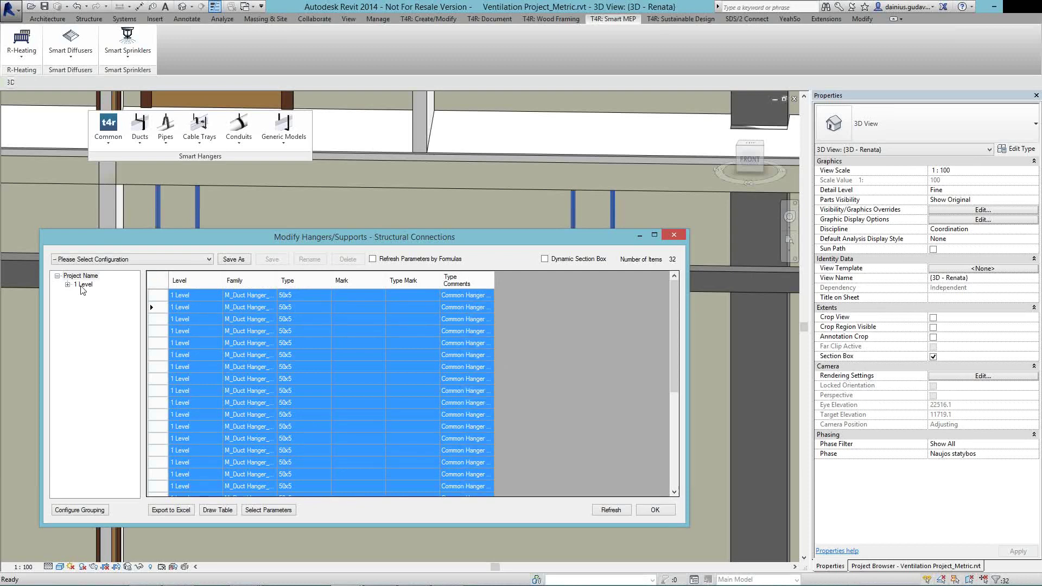
right_click(461, 305)
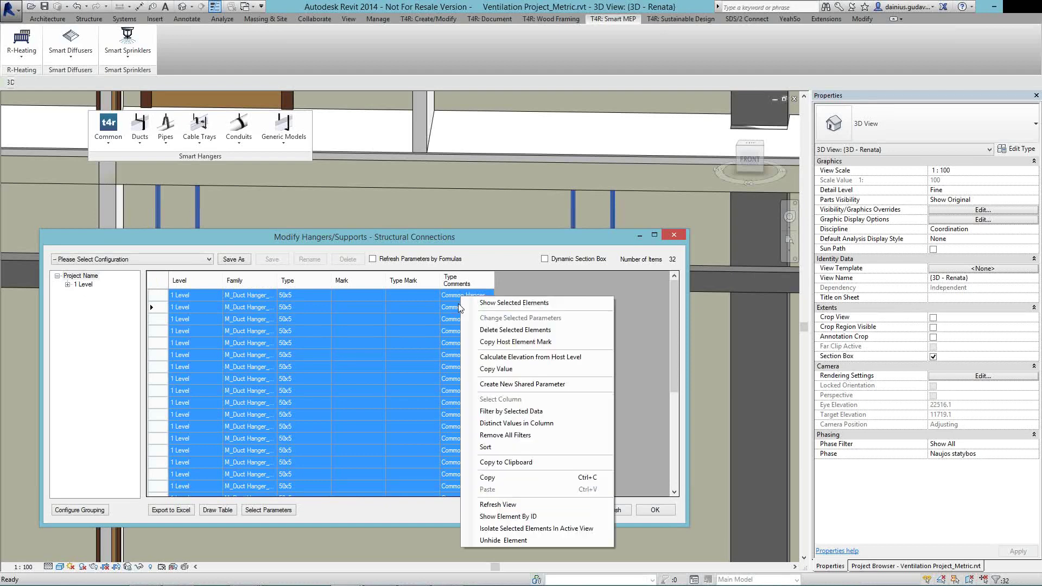
click(505, 358)
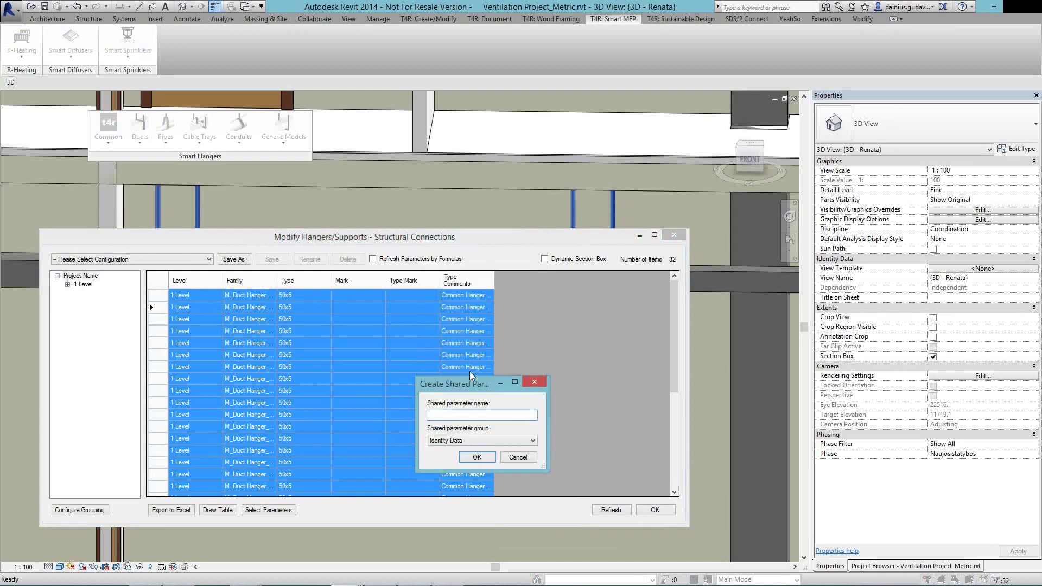
text(Elevation)
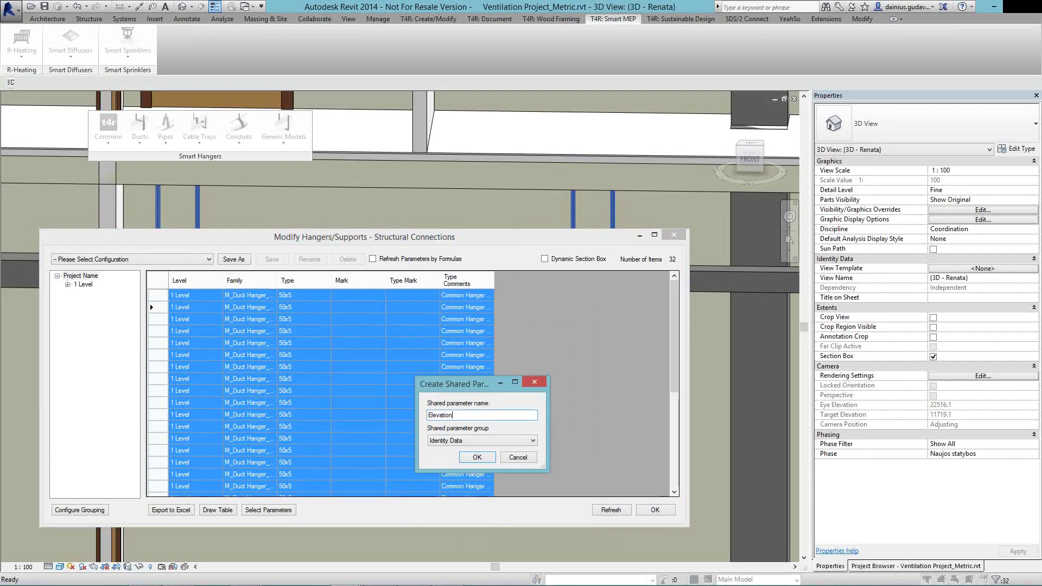
click(487, 441)
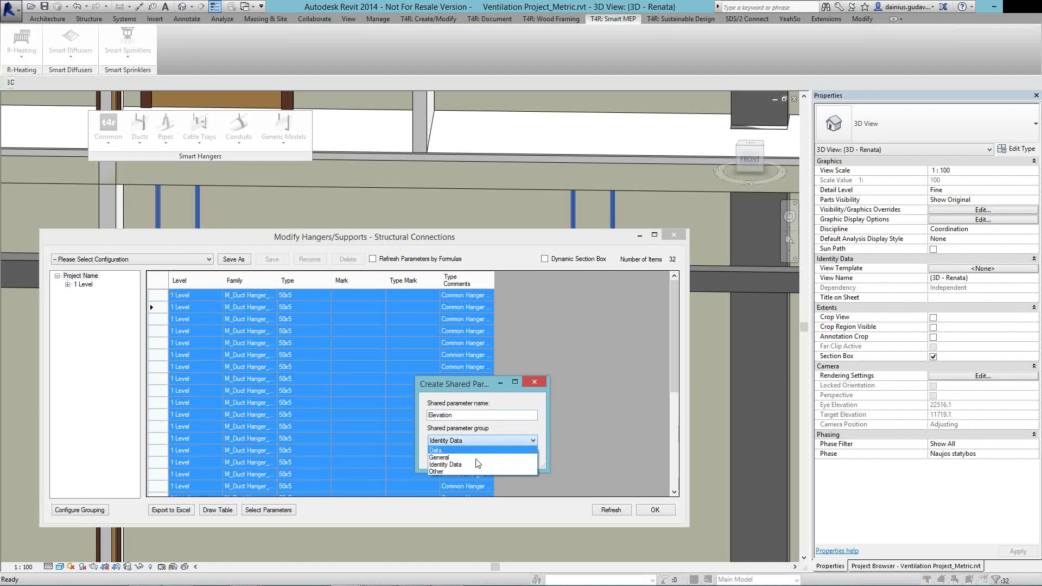
click(442, 451)
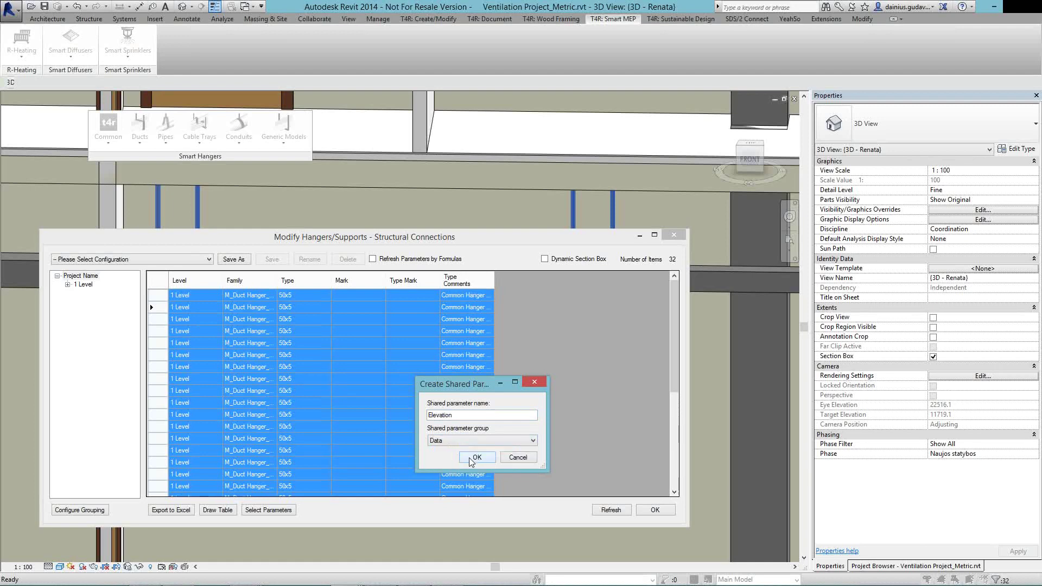
click(472, 459)
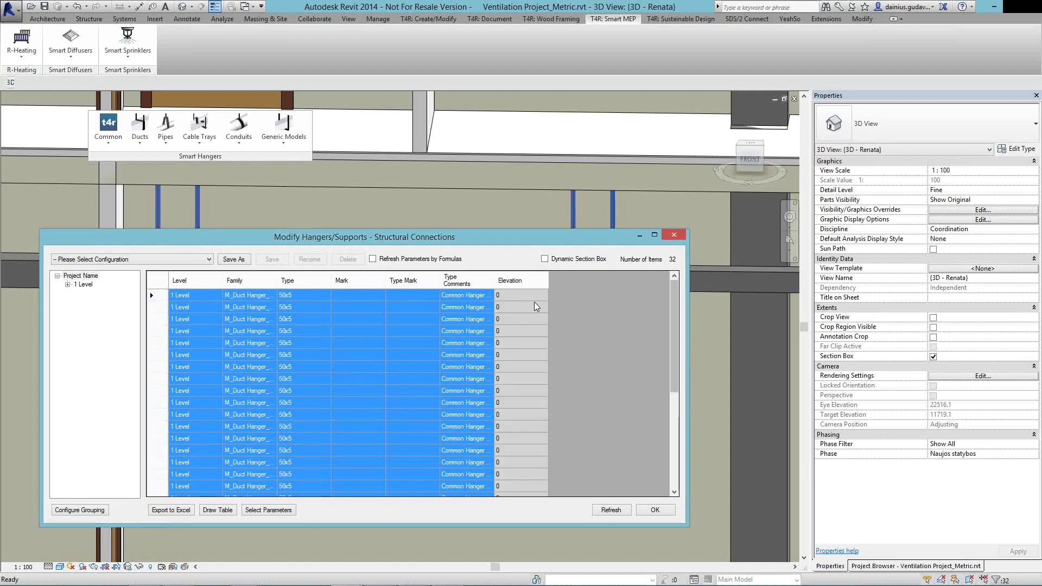
scroll(537, 305, down, 5)
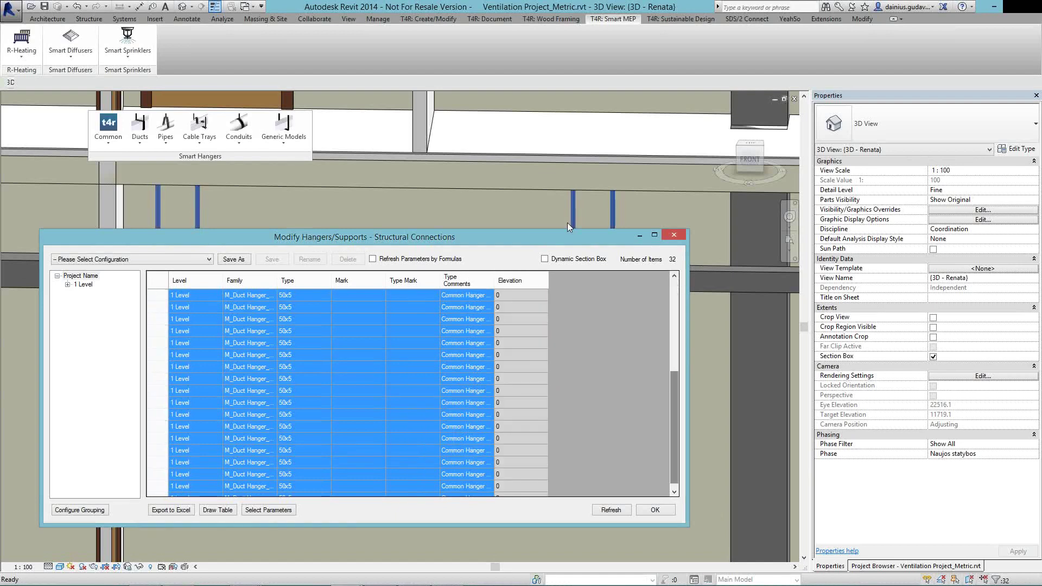
click(517, 295)
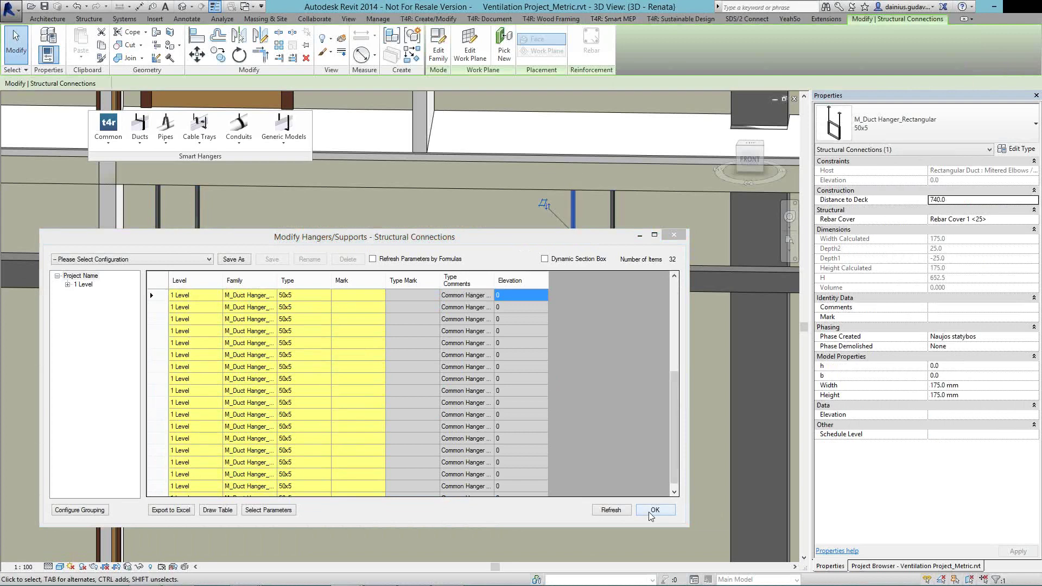
Calculate all hangers' host-level elevations into a new shared parameter Elevation from Level in the Data group, and review the values
click(509, 312)
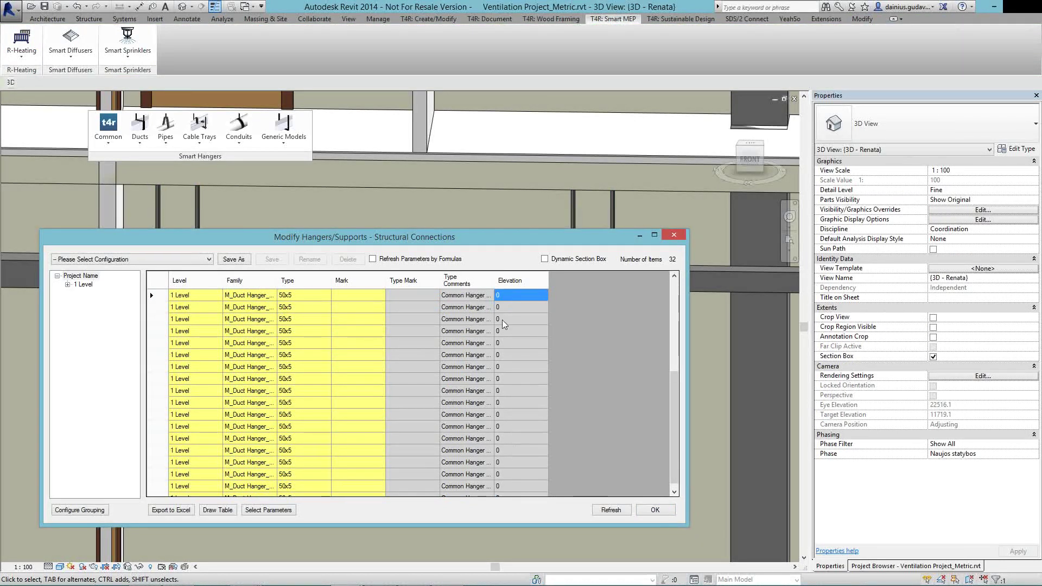
key(ctrl+a)
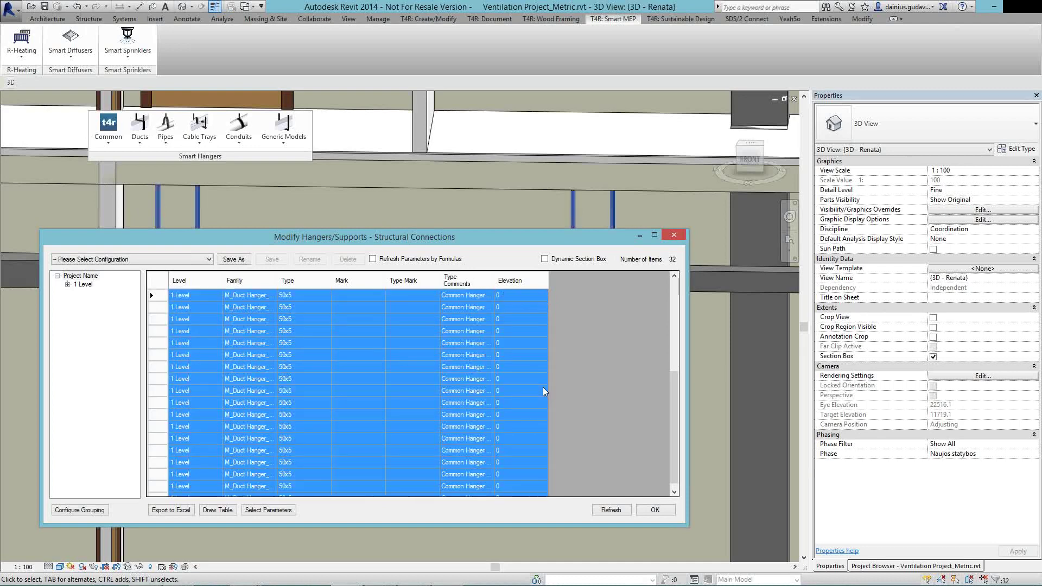
right_click(545, 391)
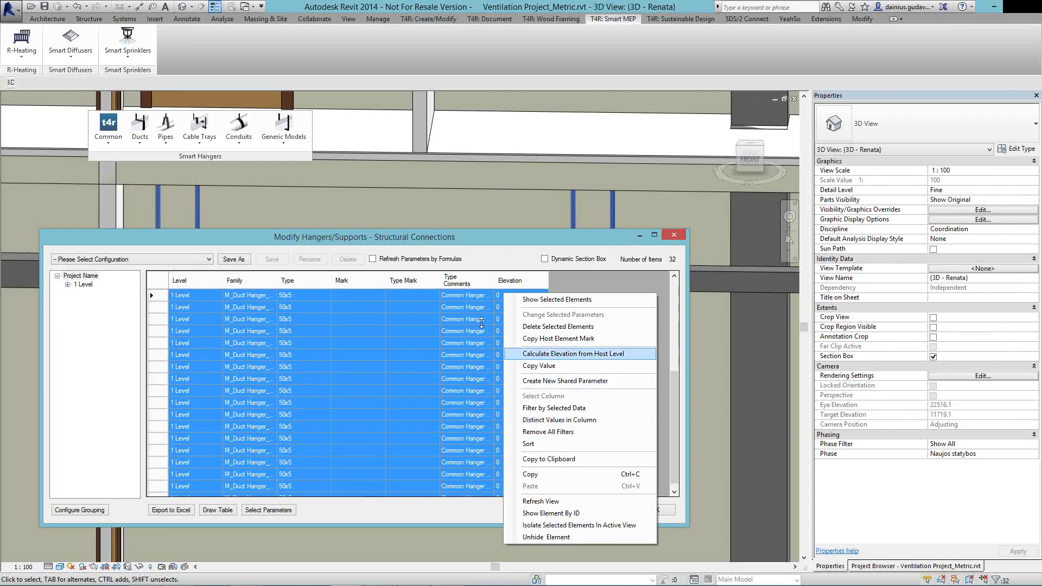
click(543, 356)
key(Return)
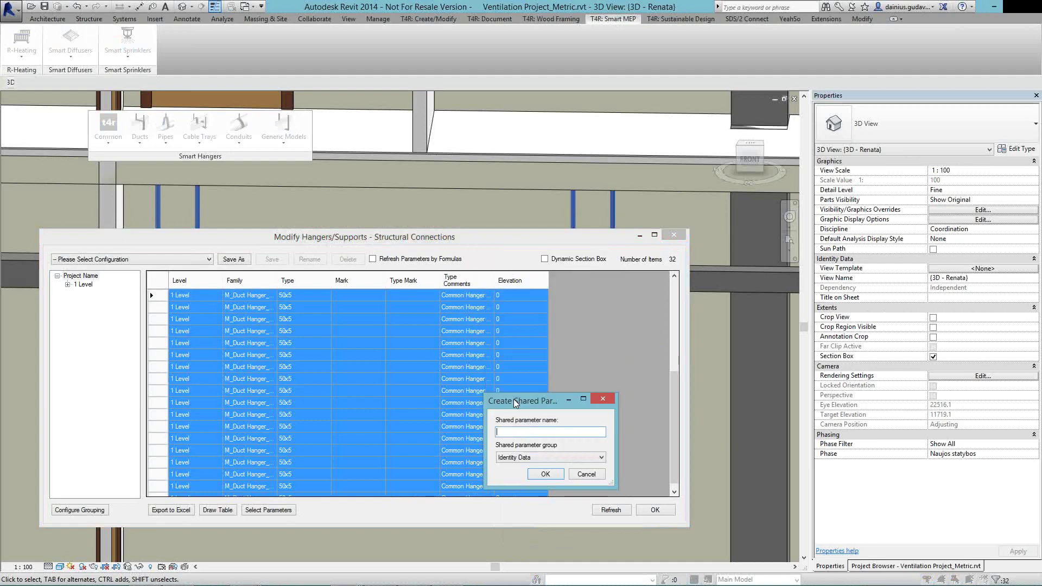
text(Elevation from Level)
click(543, 458)
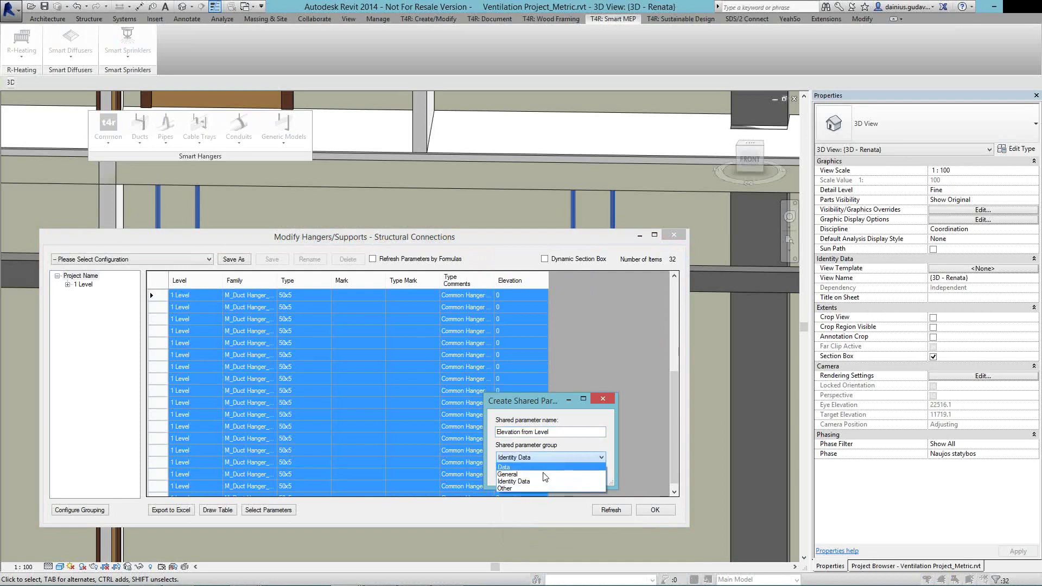
key(Return)
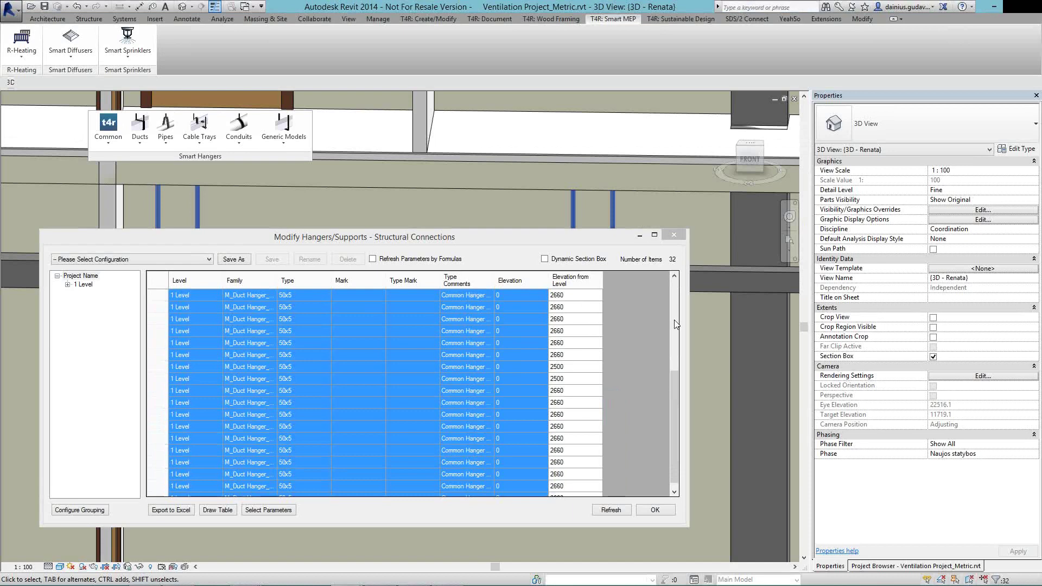
drag(675, 320, 674, 297)
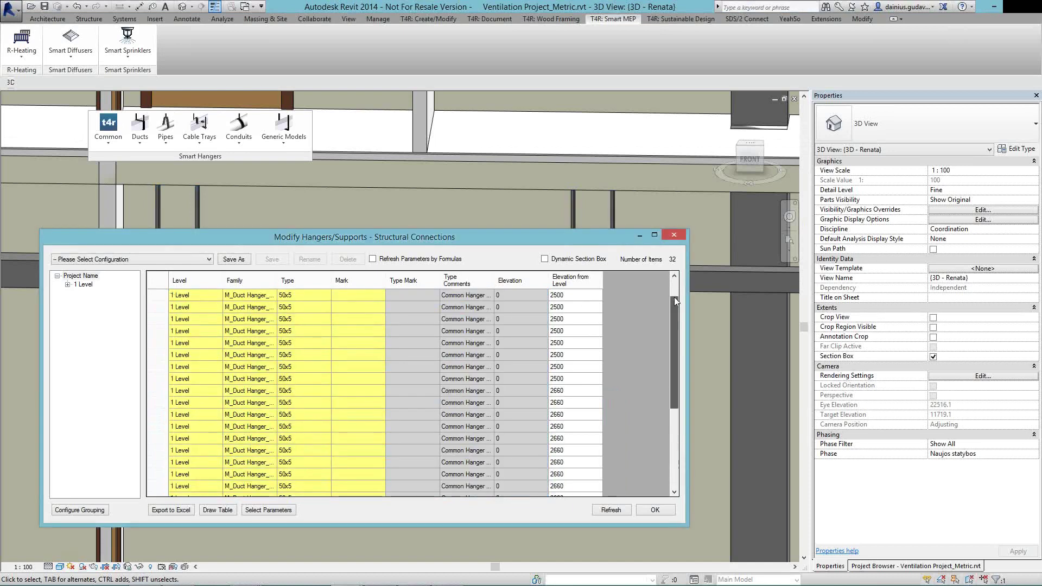
click(674, 436)
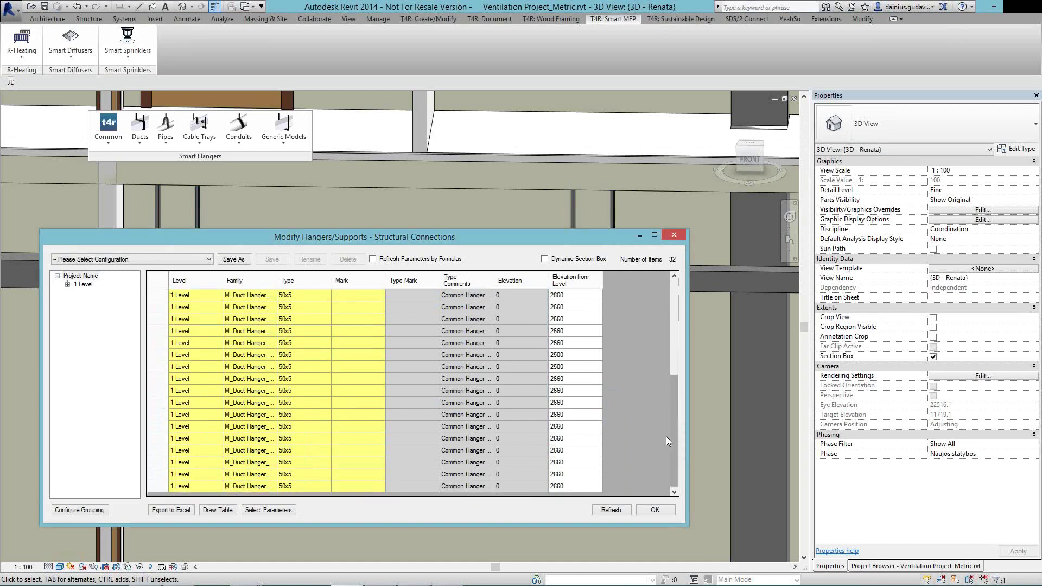
click(674, 321)
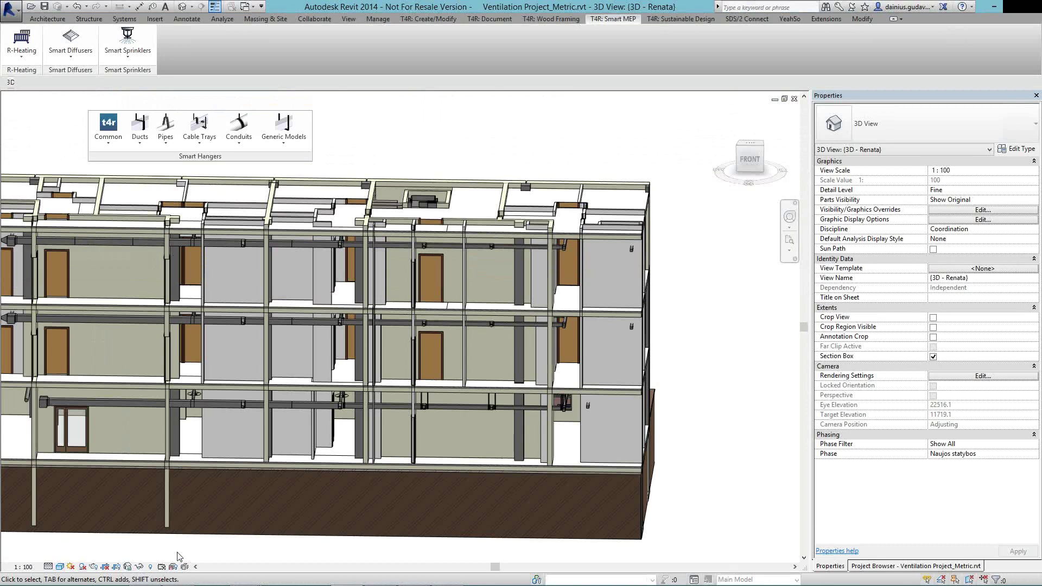
Insert Wall Connection OSB - 8 round band supports on the vertical round duct, using a fixed number of 3 and a start/end offset of -100
click(150, 567)
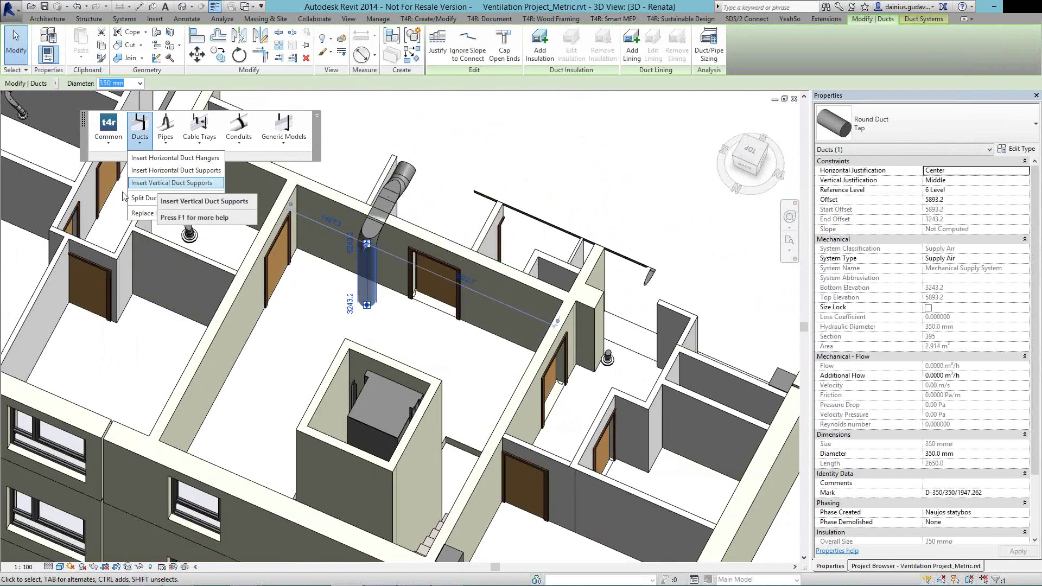
click(169, 183)
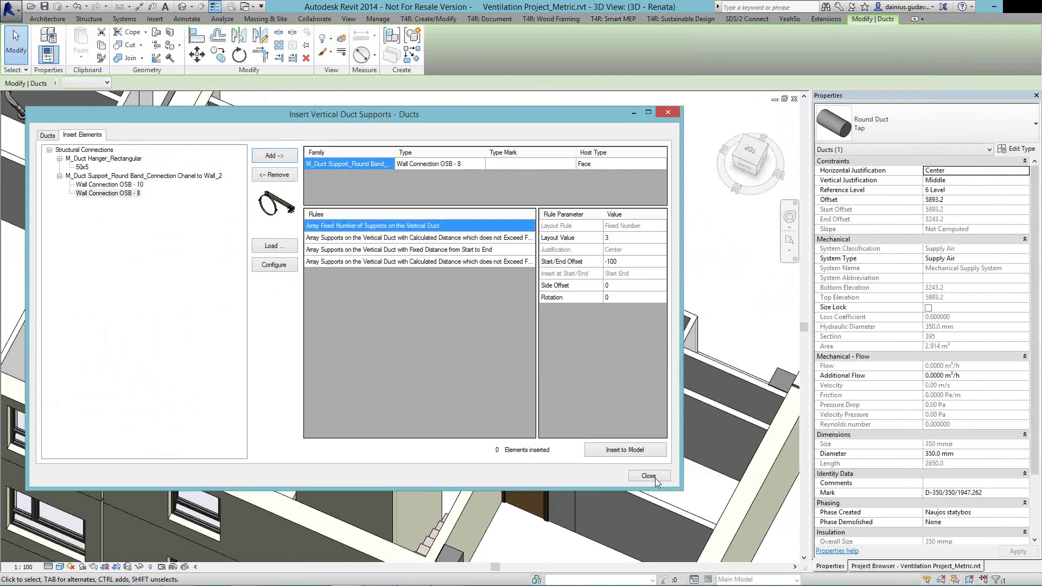
click(625, 450)
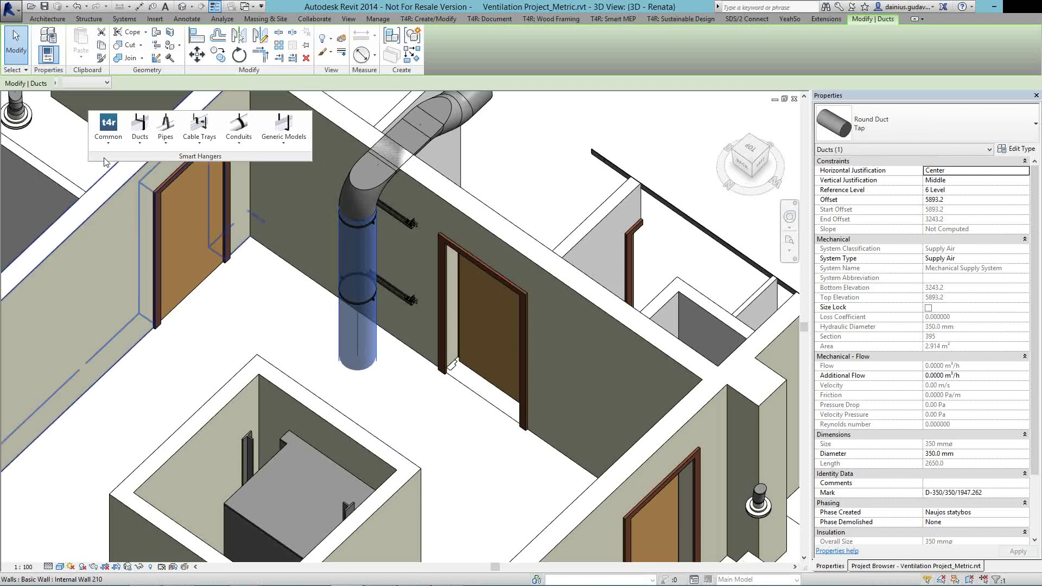
Update the vertical duct supports' wall connections and examine one support's bracket, channel and band up close
click(108, 130)
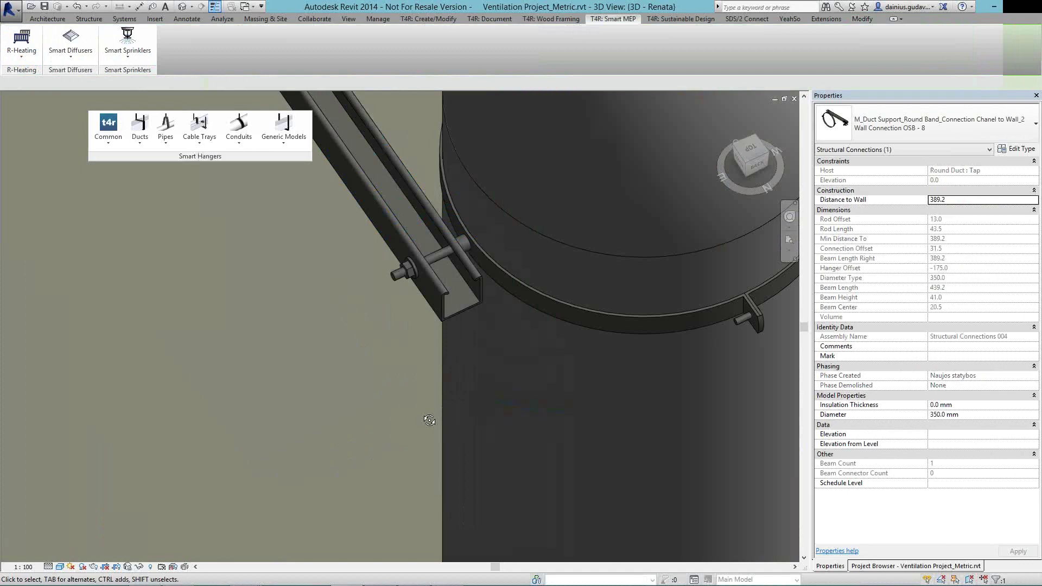
shift+middle_drag(429, 421, 275, 256)
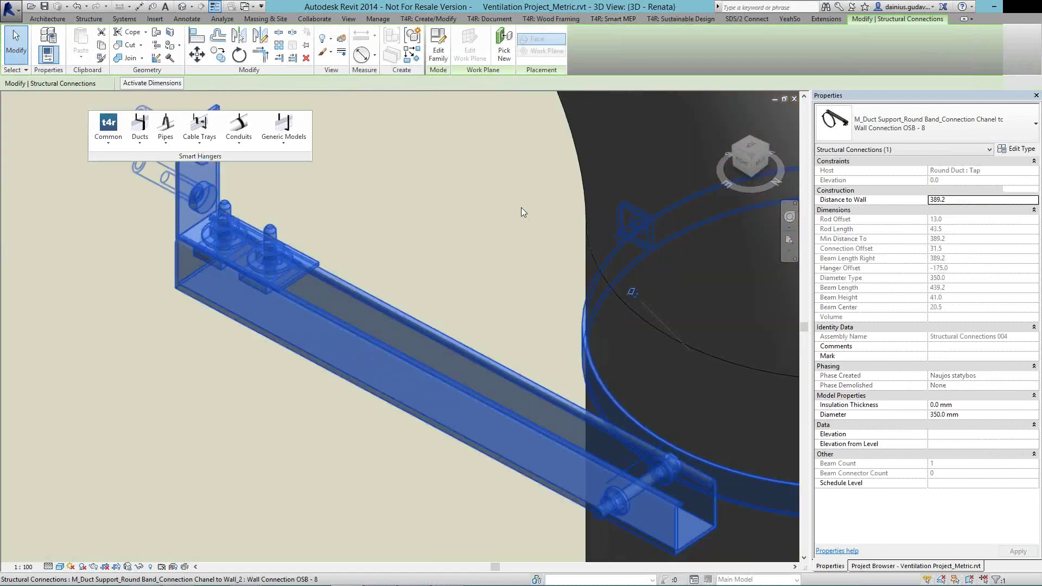
key(Escape)
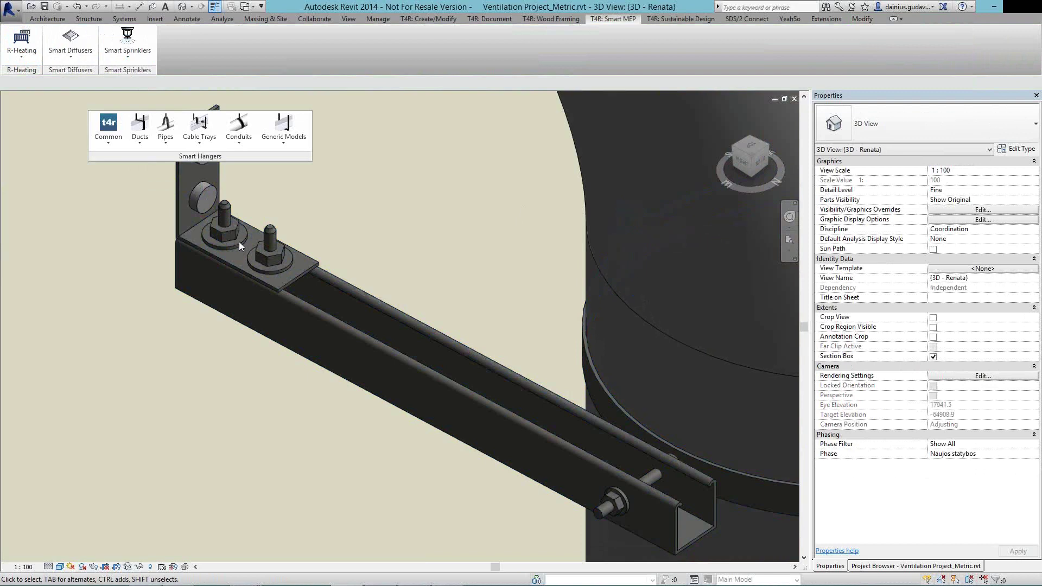
scroll(239, 242, down, 5)
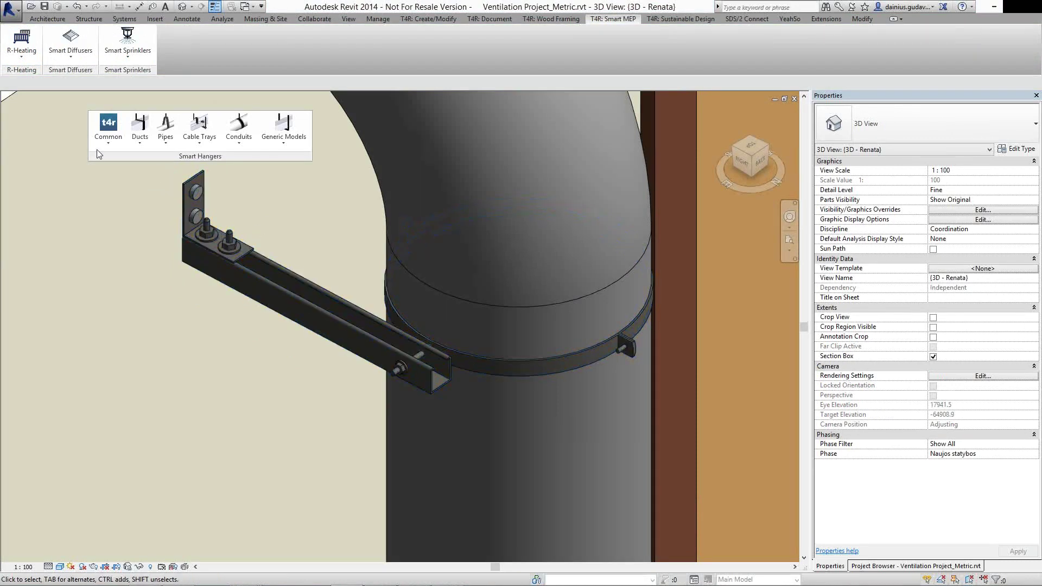
Locate the Structural Connections 004 assembly in the project browser and open its sheet A101
click(108, 130)
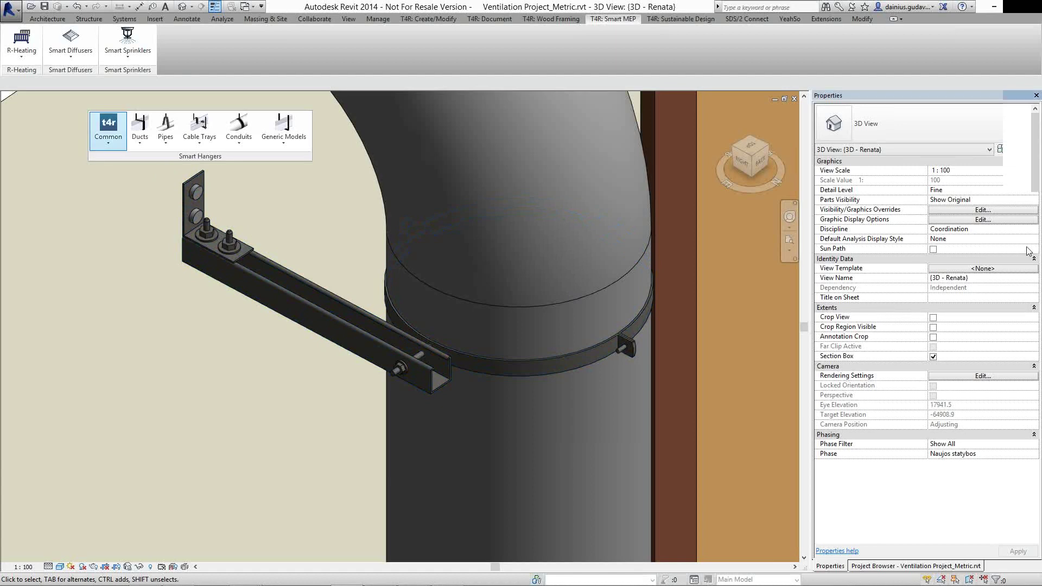
click(884, 566)
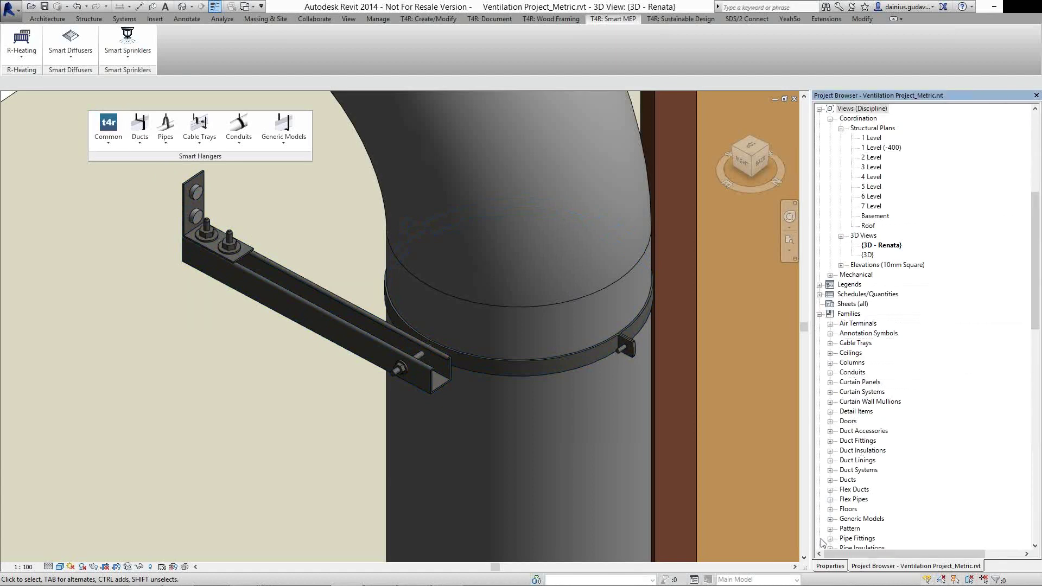
scroll(841, 543, down, 15)
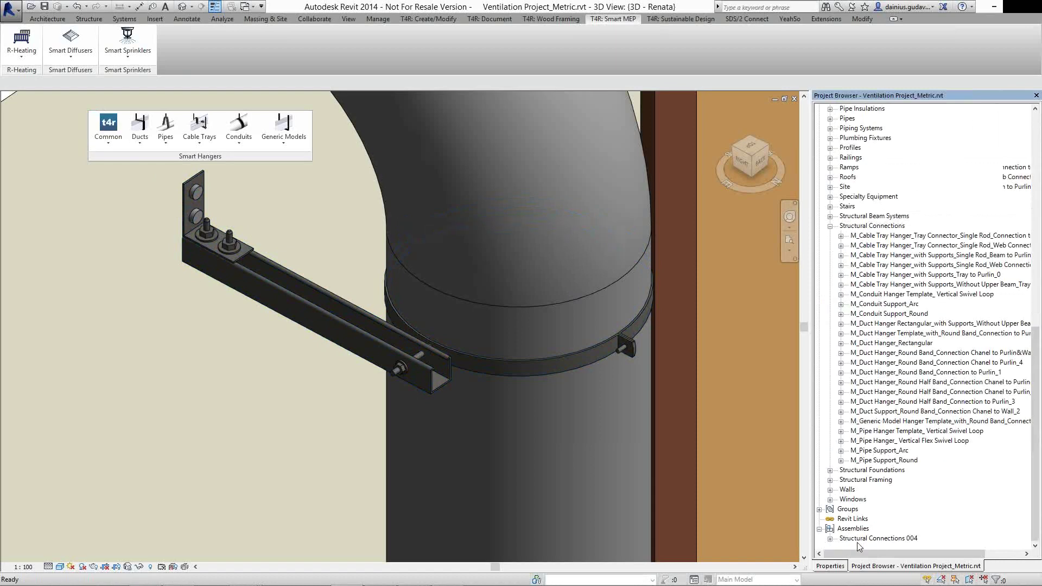
double_click(868, 539)
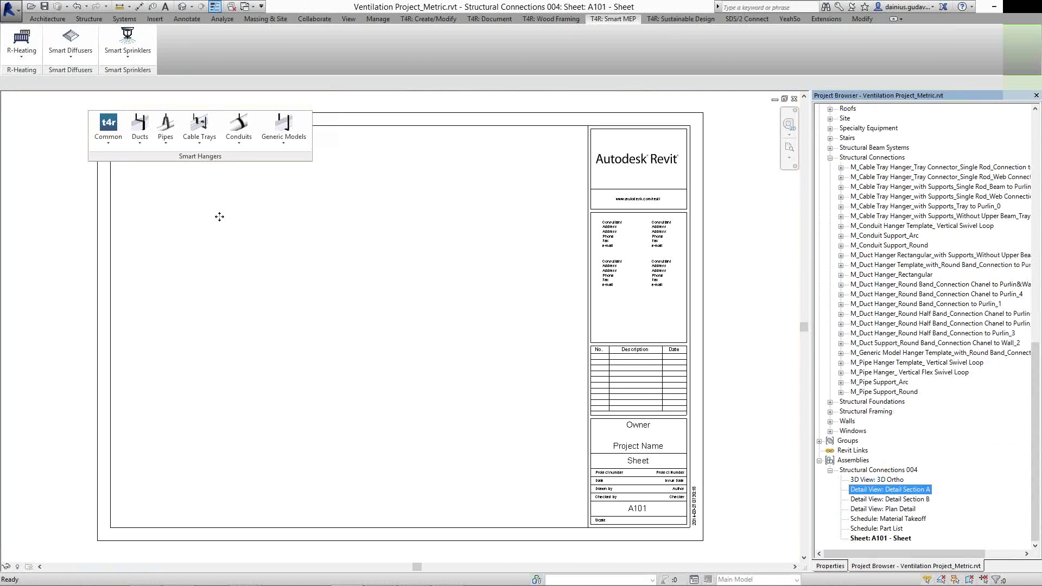
Place the assembly's 3D Ortho view on the sheet's upper-left area and enlarge its view scale
click(219, 217)
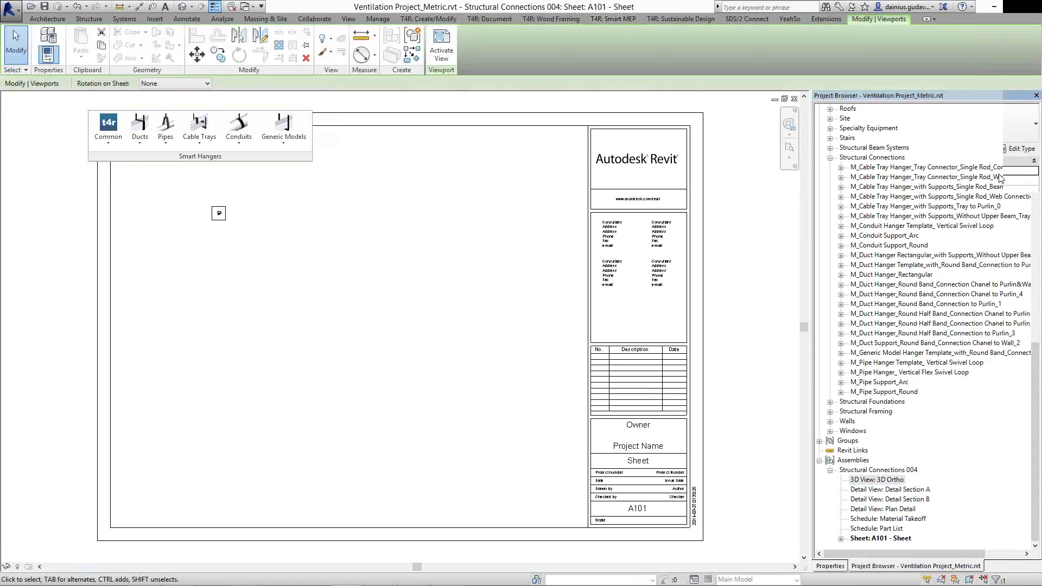
click(1000, 174)
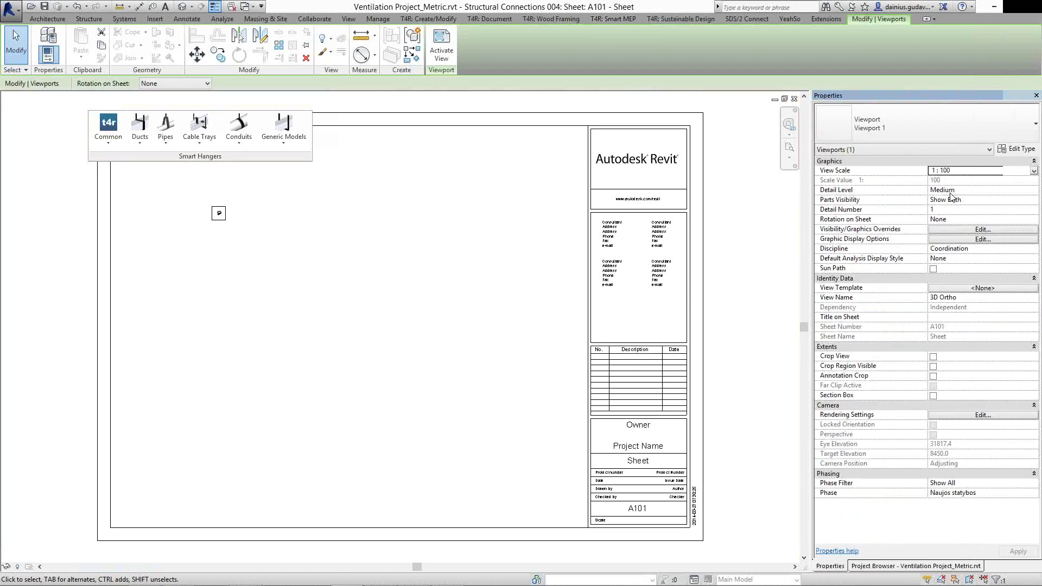
click(1035, 171)
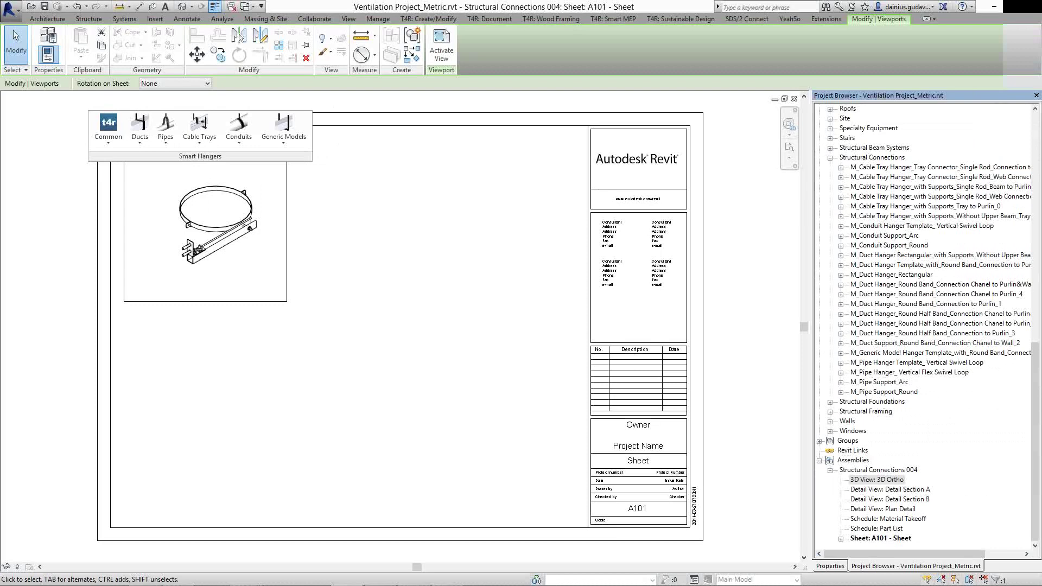
click(266, 302)
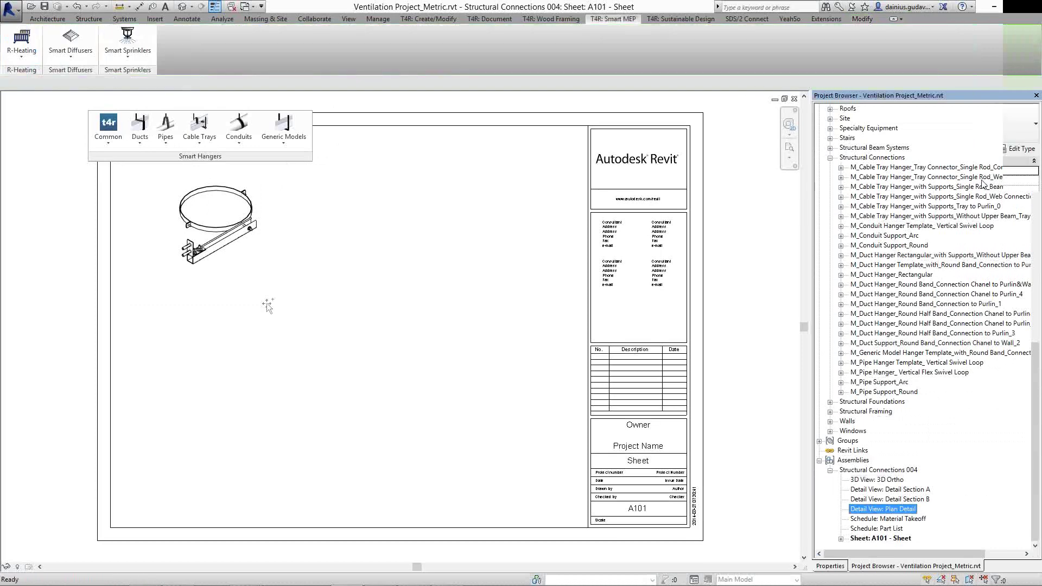
Place the Plan Detail view below the 3D view on the sheet and set its view scale to 1 : 5
click(266, 303)
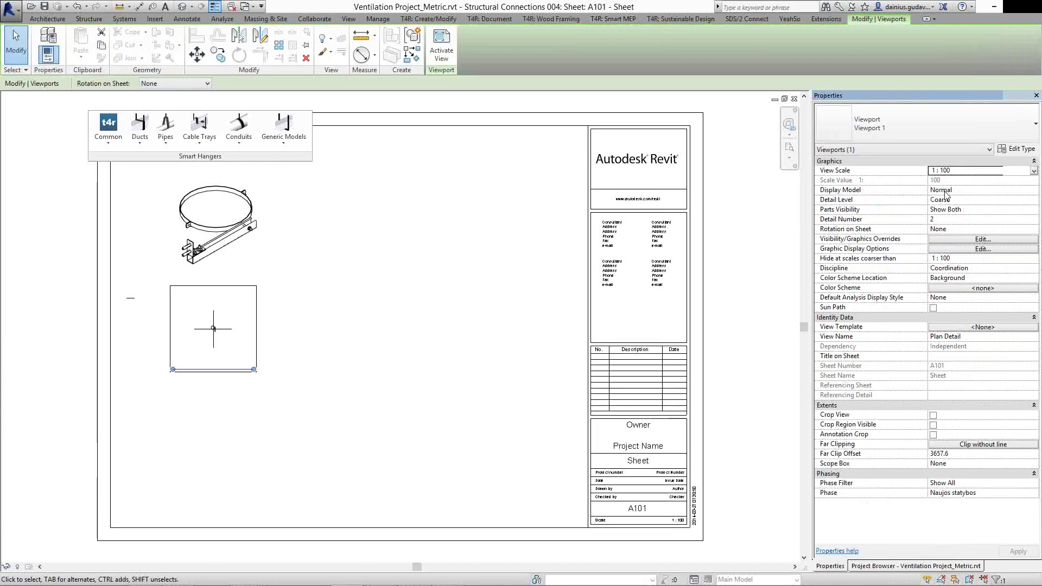
click(1034, 171)
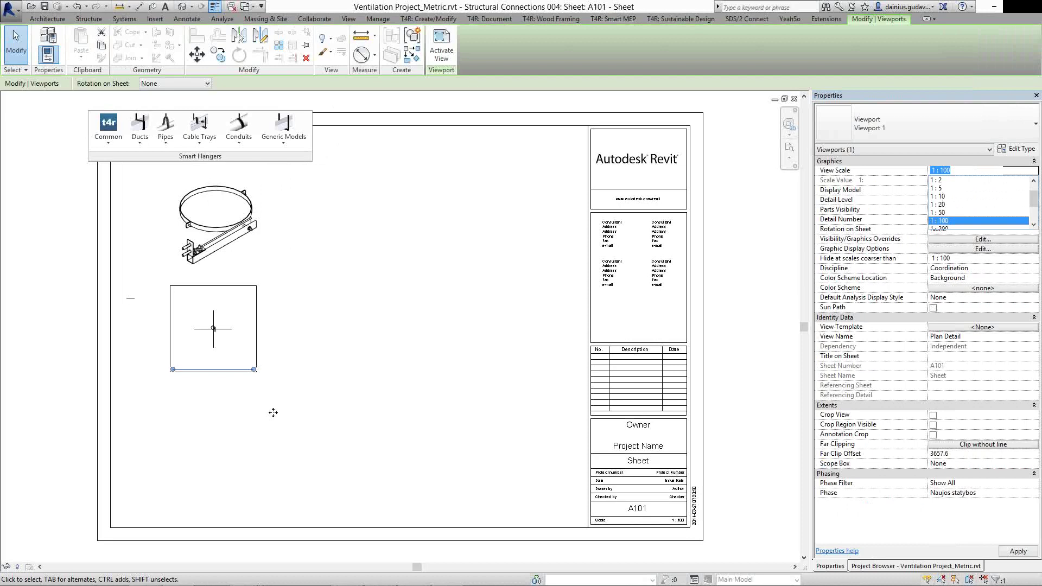
scroll(273, 413, down, 3)
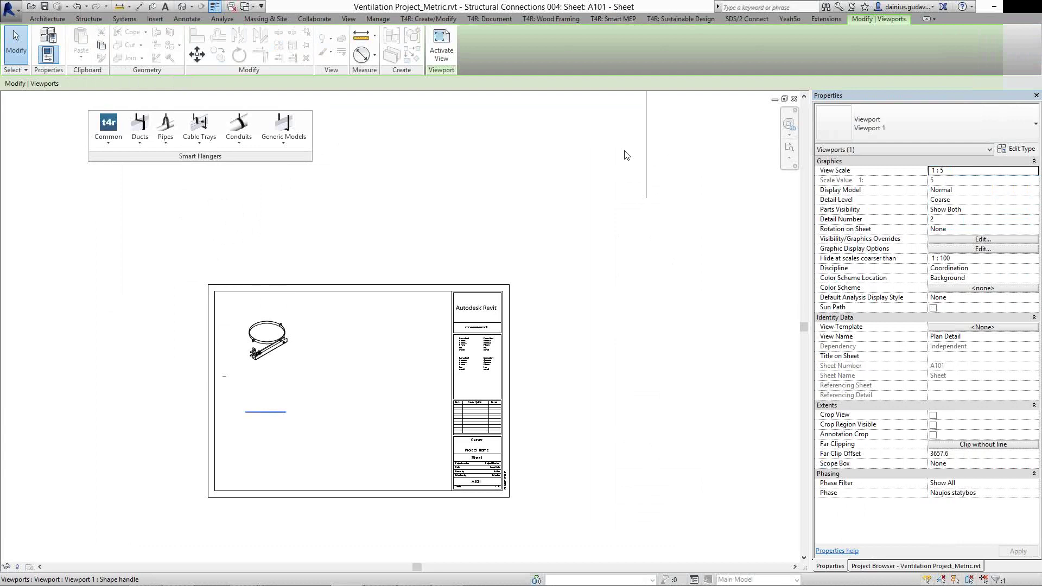
Temporarily hide the category of the two section marks inside the activated Plan Detail view and deactivate the view
click(131, 545)
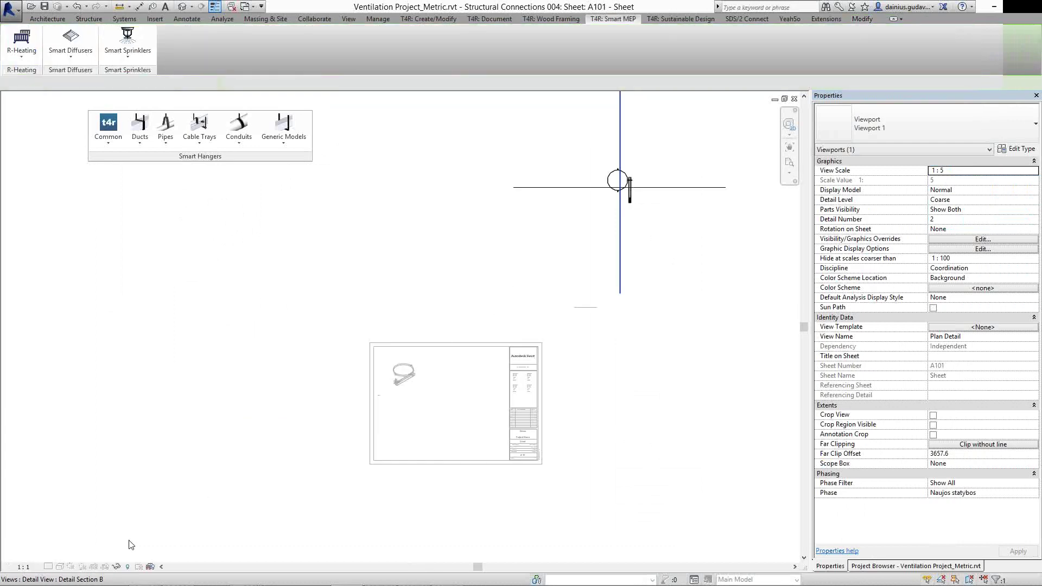
click(131, 544)
click(117, 567)
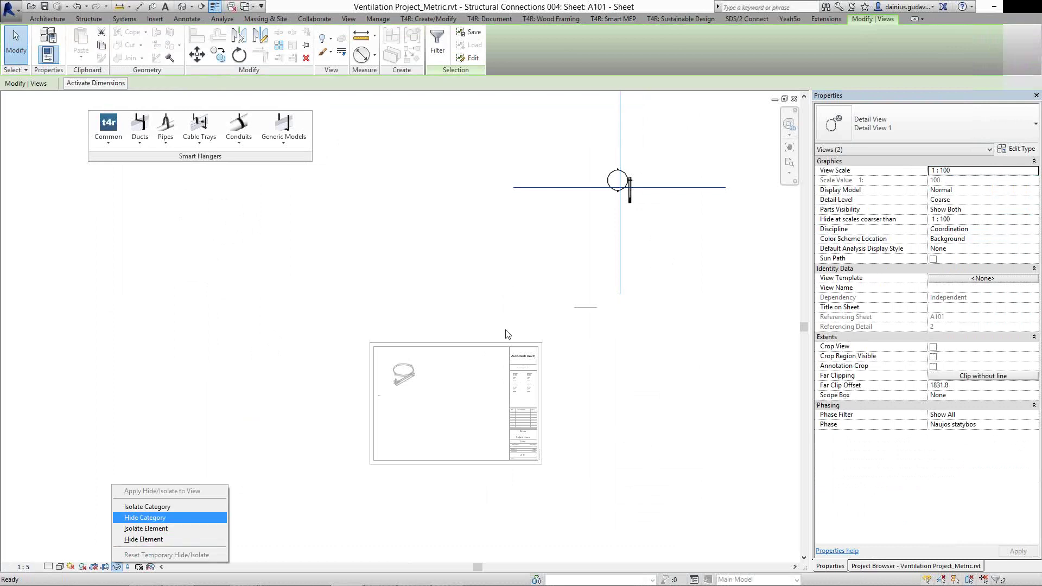
key(Return)
right_click(445, 255)
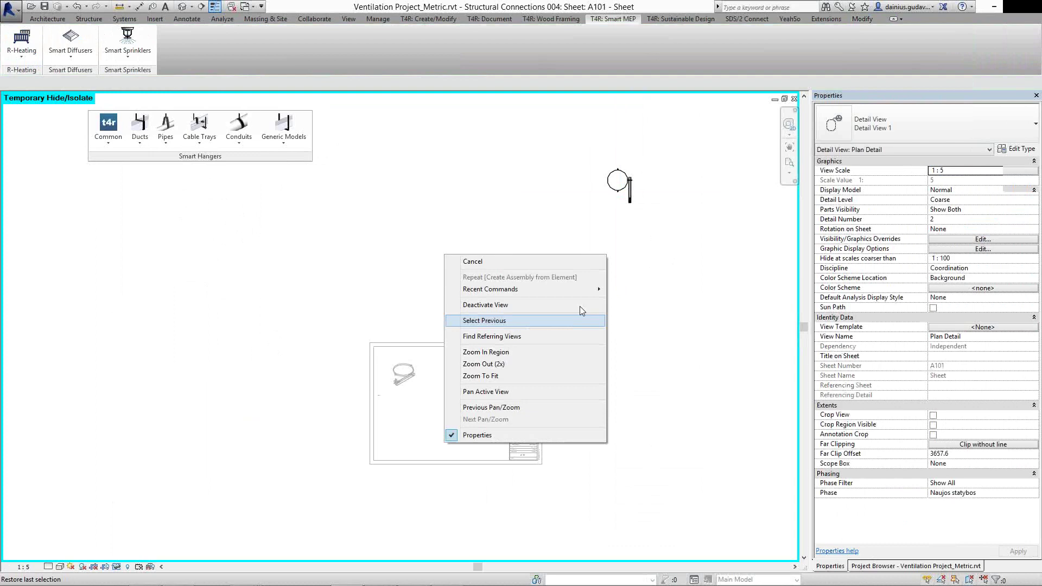
click(580, 306)
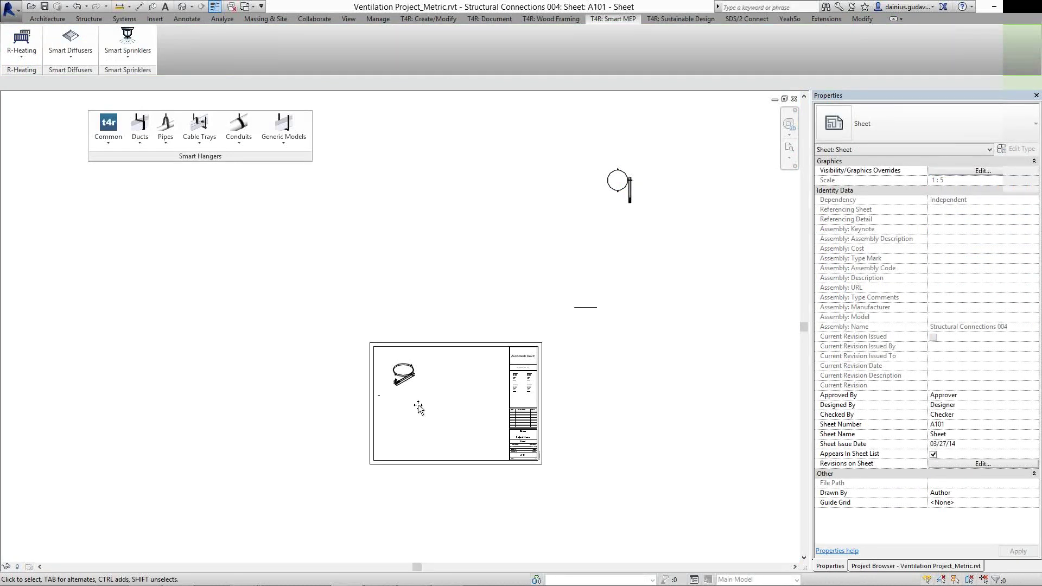
Move the Plan Detail onto the sheet, rotated 90° counterclockwise, and place the Part List schedule beside it with a wider Family and Type column
click(418, 407)
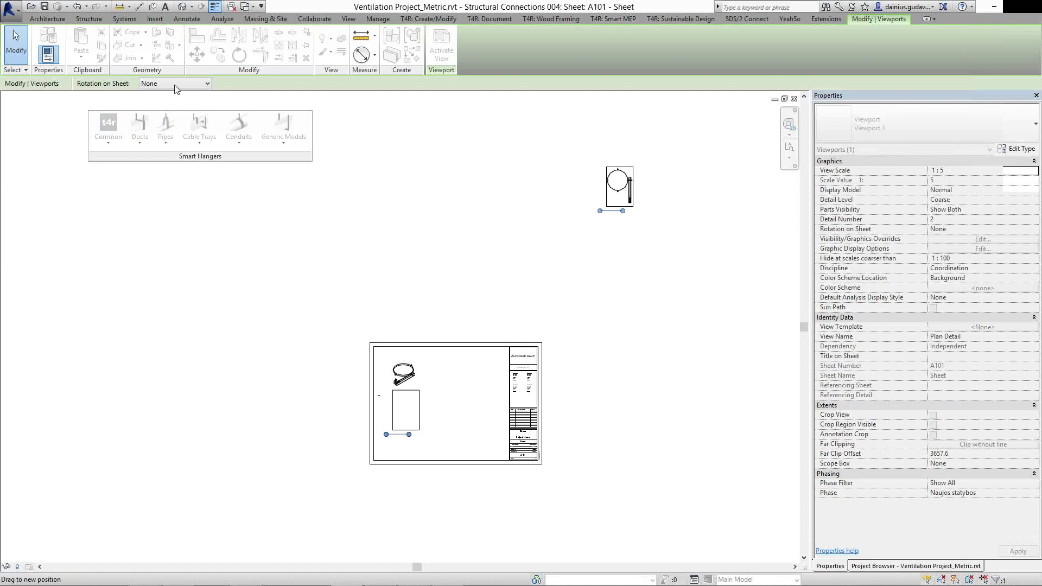
click(174, 86)
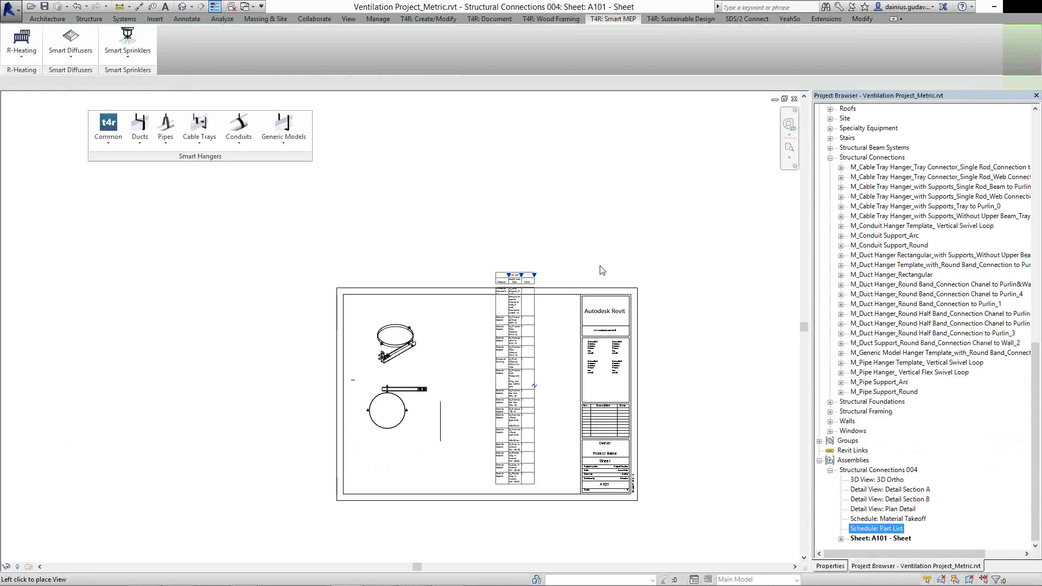
click(602, 269)
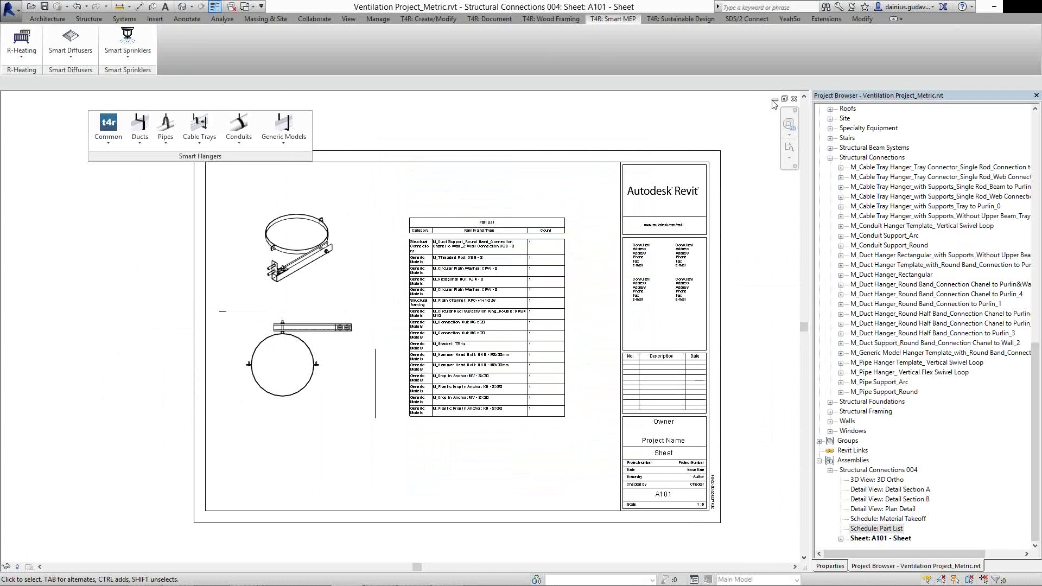
click(774, 101)
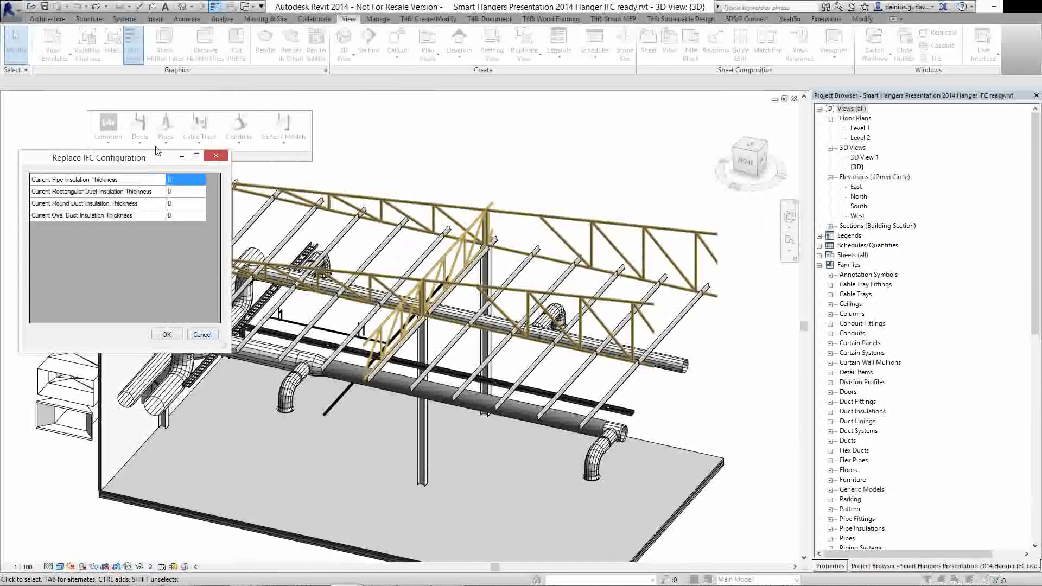
Close the IFC replacement configuration and replace the picked round IFC ducts with Revit ducts, deleting the old elements
key(Escape)
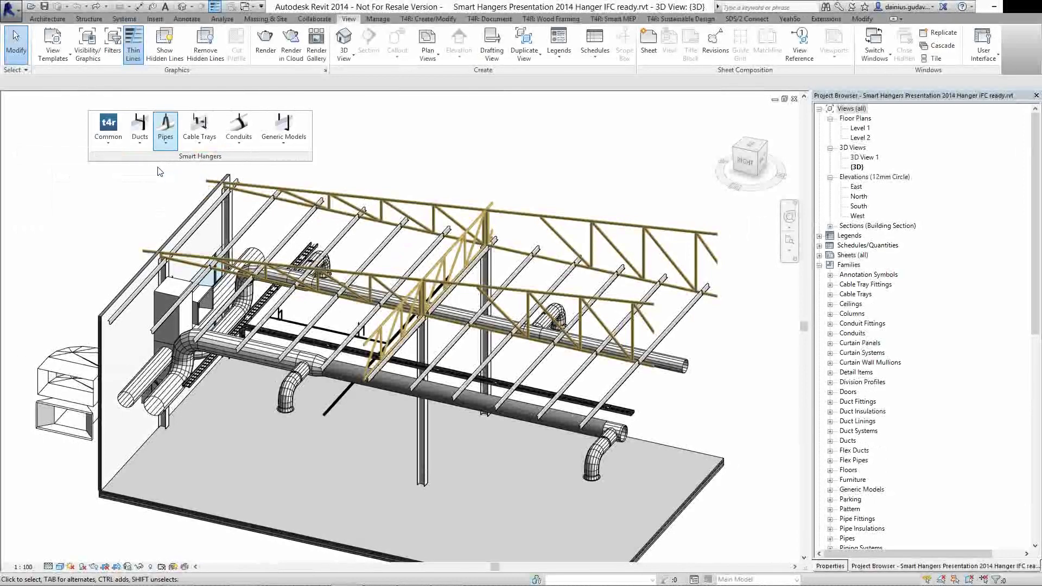
click(140, 128)
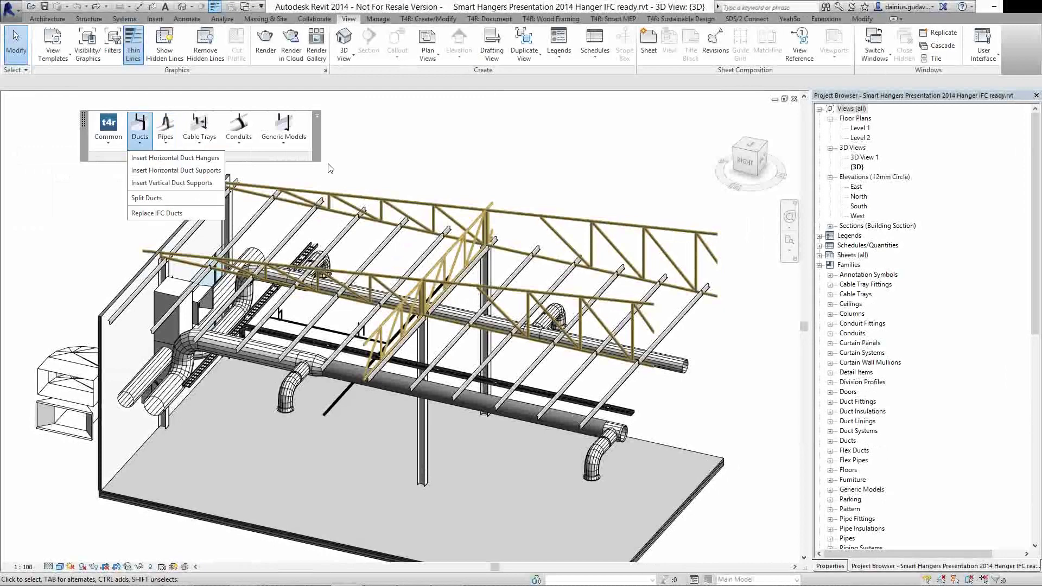
click(157, 212)
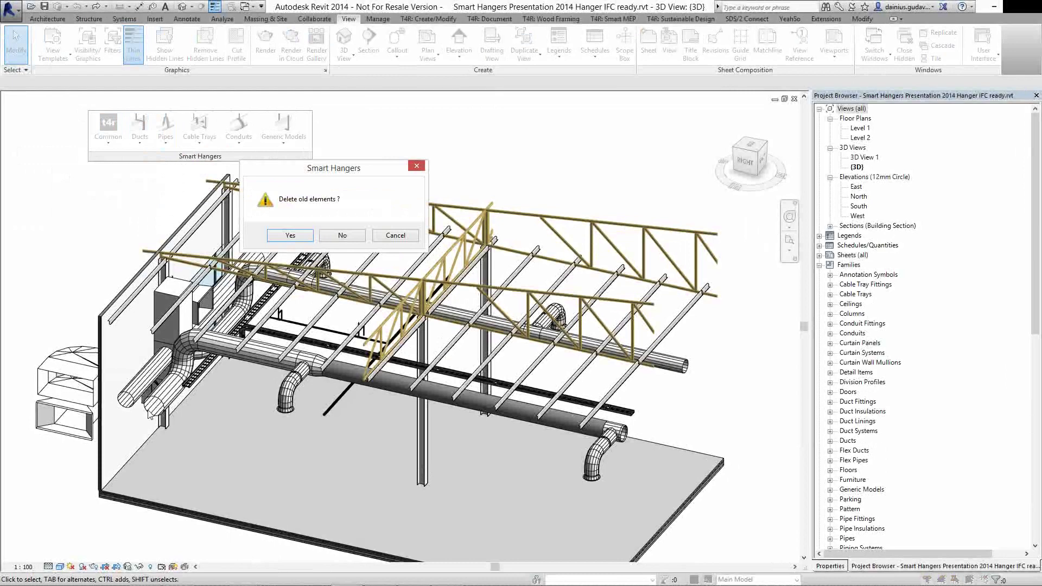
click(304, 243)
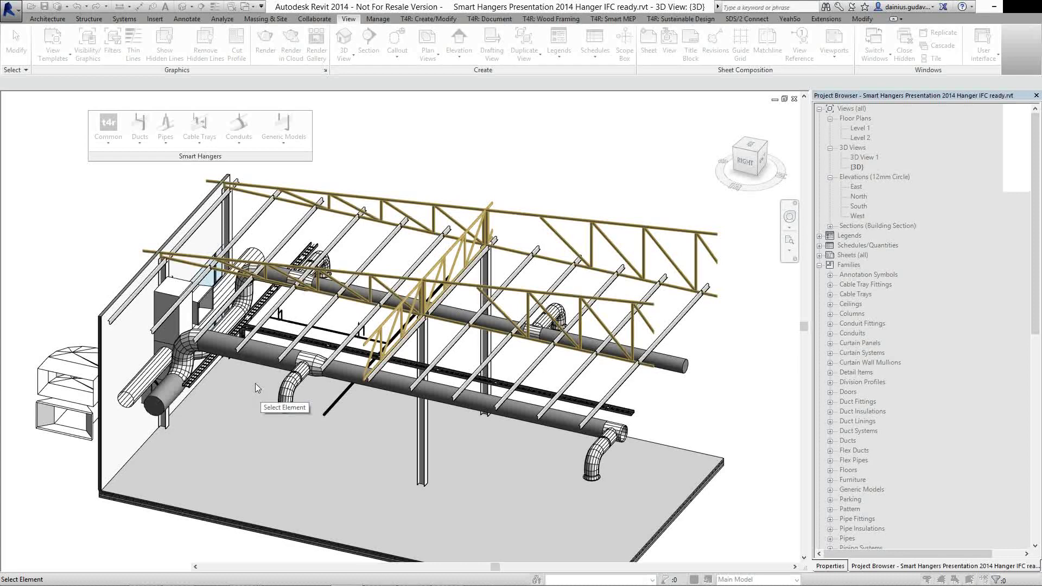
click(107, 140)
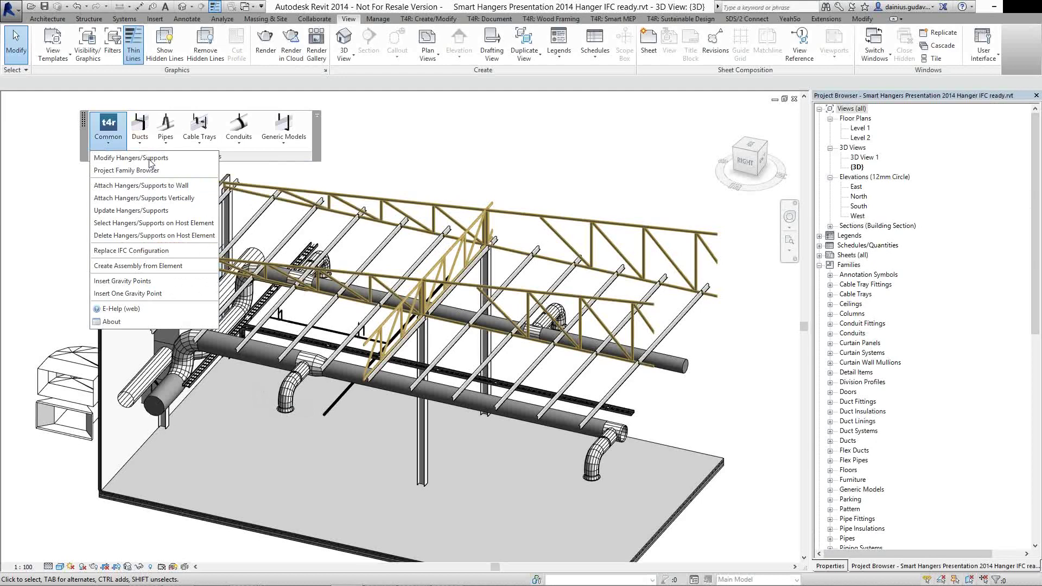
click(140, 139)
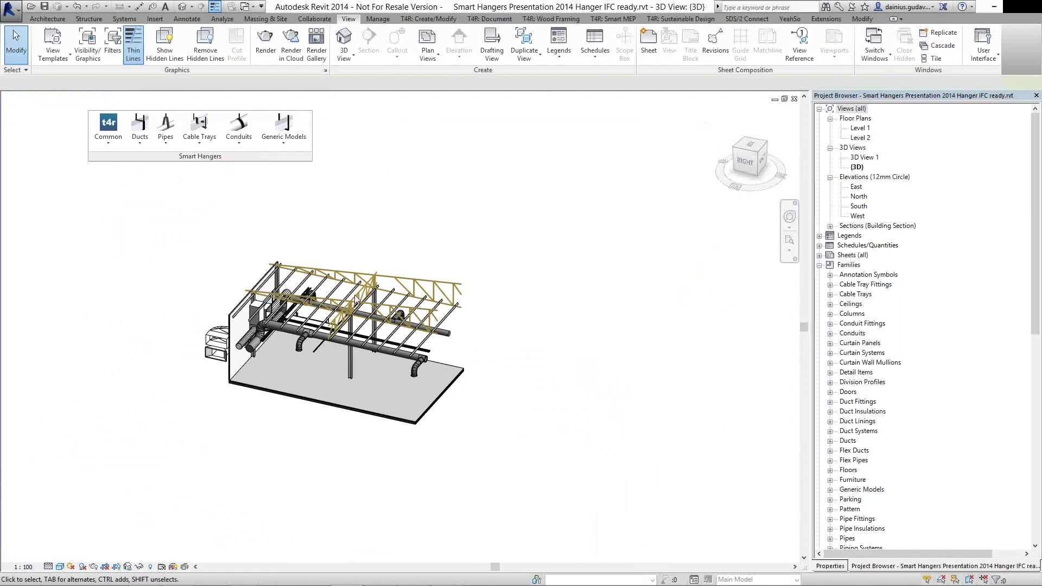
Reveal the hidden section box in the 3D view and enlarge it to show the entire building
key(r)
key(h)
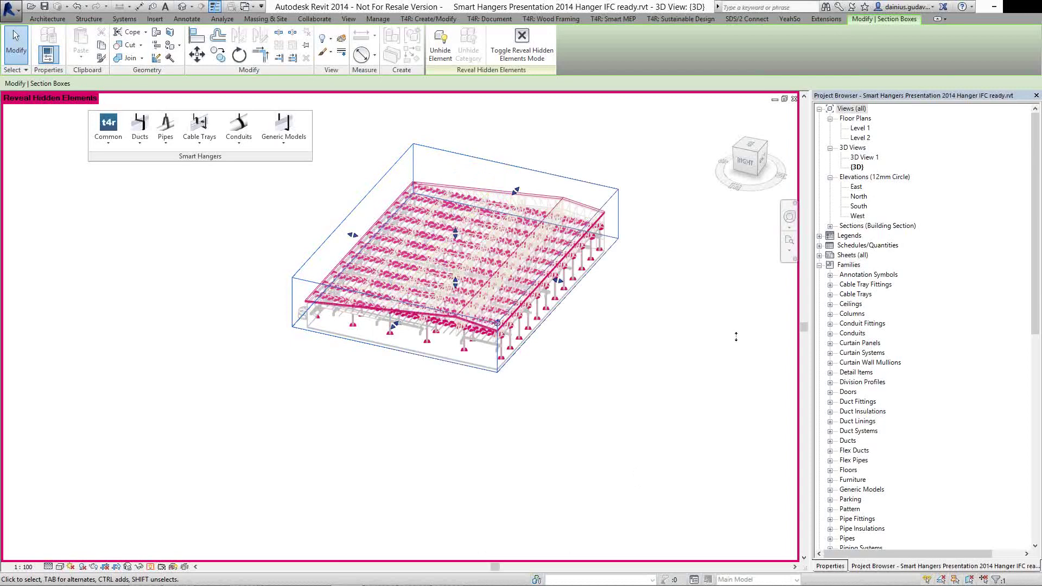
drag(559, 280, 736, 337)
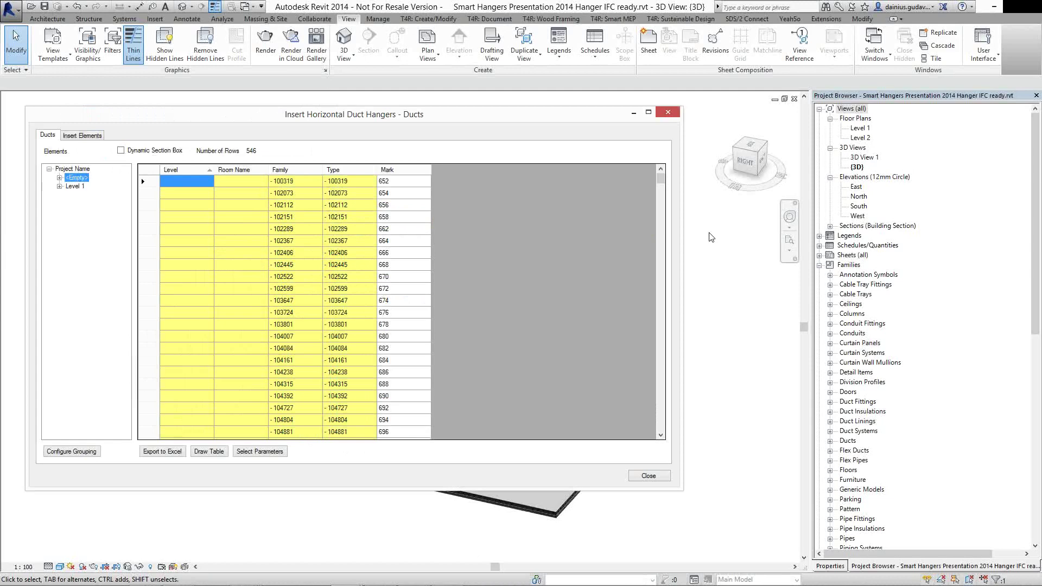
Select every IFC duct in the duct table, replace them all with Revit ducts, and adjust the revealed section box
click(149, 170)
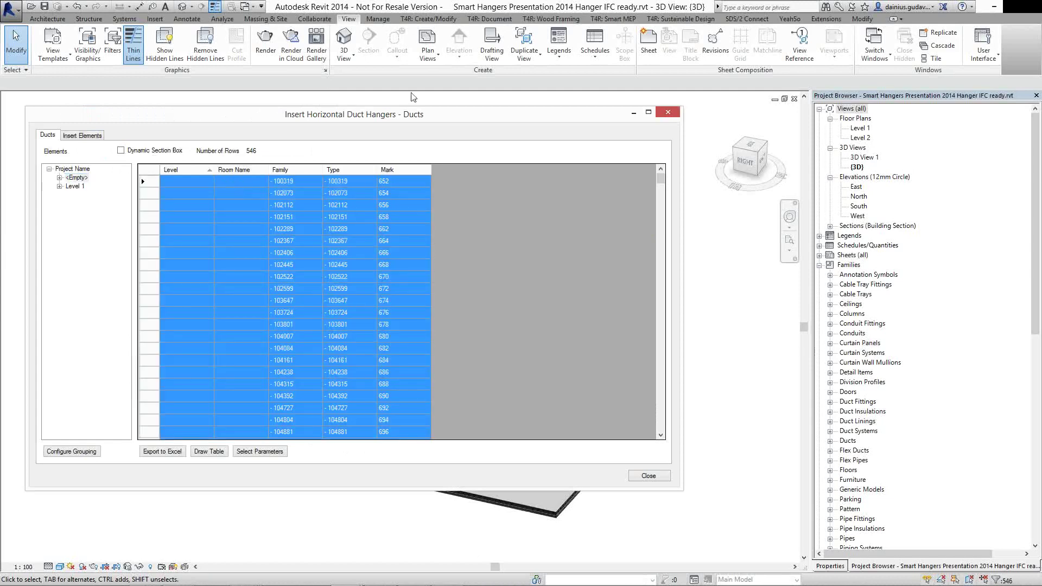
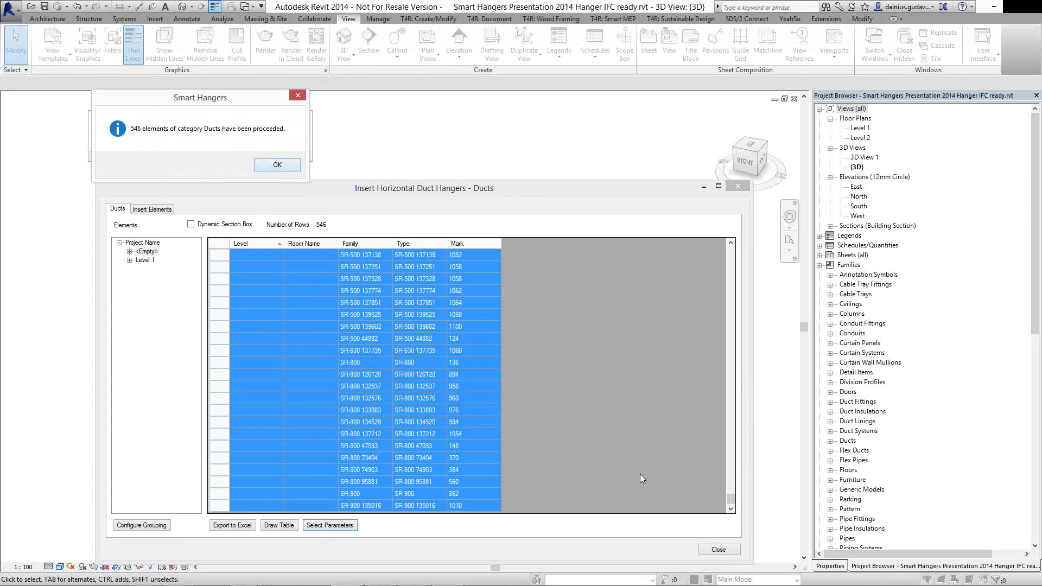
key(Return)
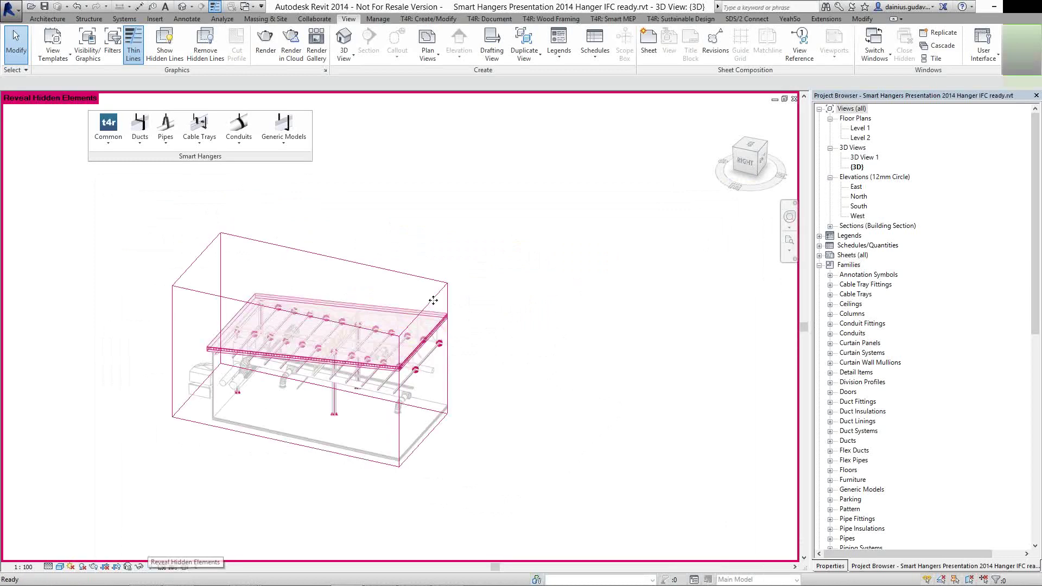
click(433, 300)
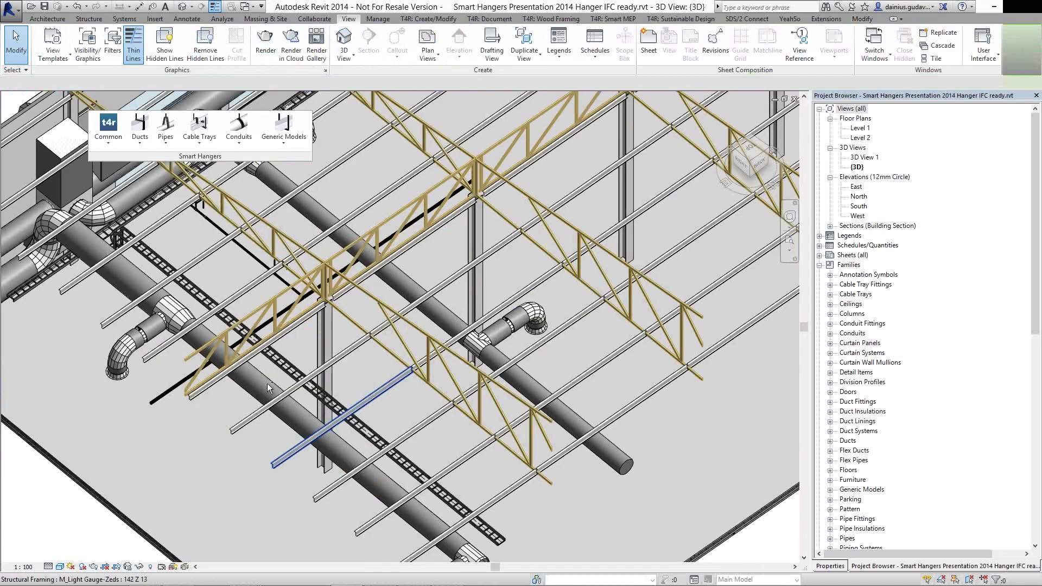
Add the Web Connection OSB - 10 round band hanger for the selected round duct run and set Connect to Category to Structural Framing
click(267, 383)
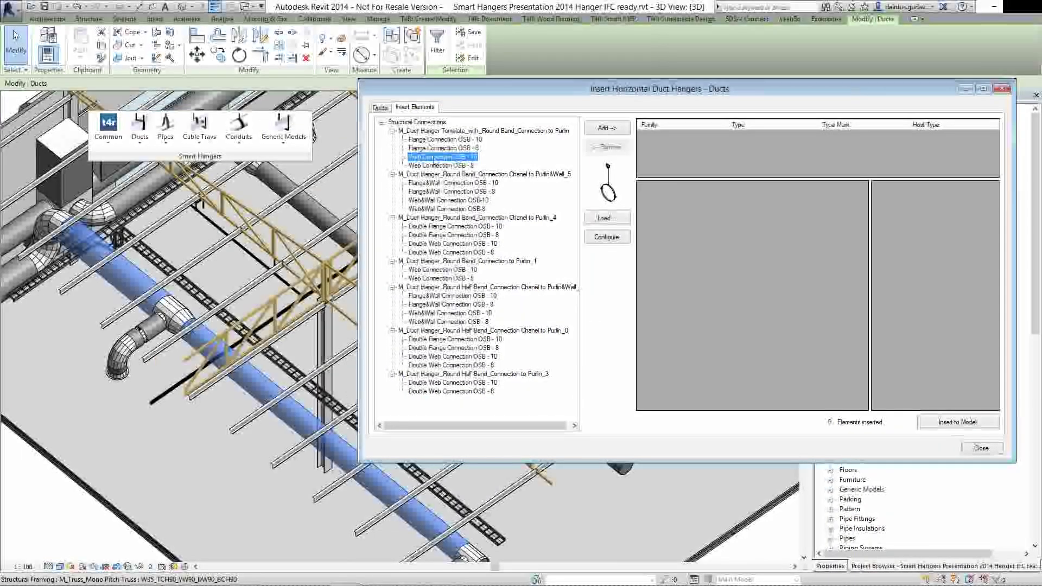
click(608, 128)
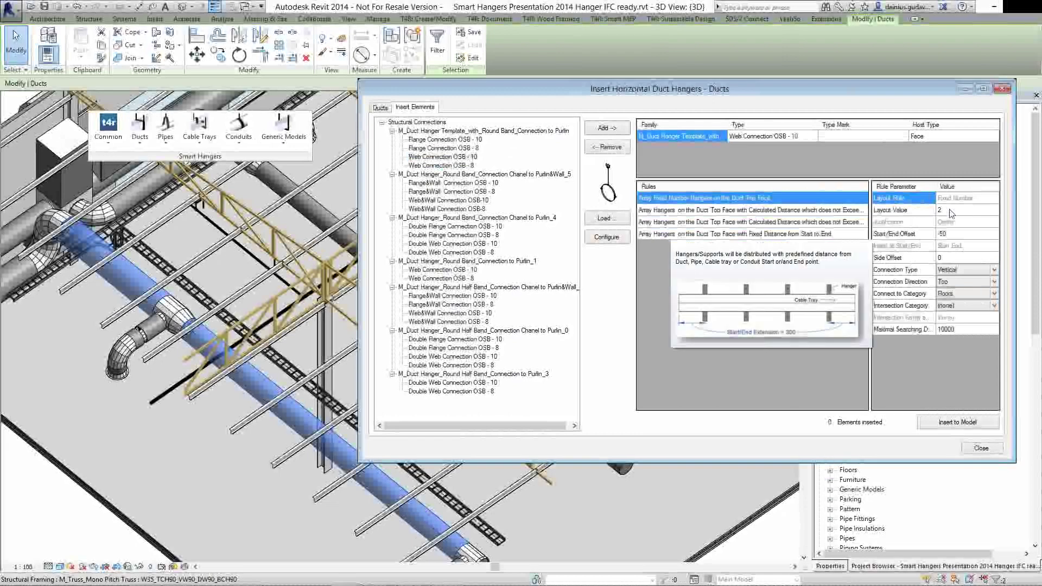
click(966, 294)
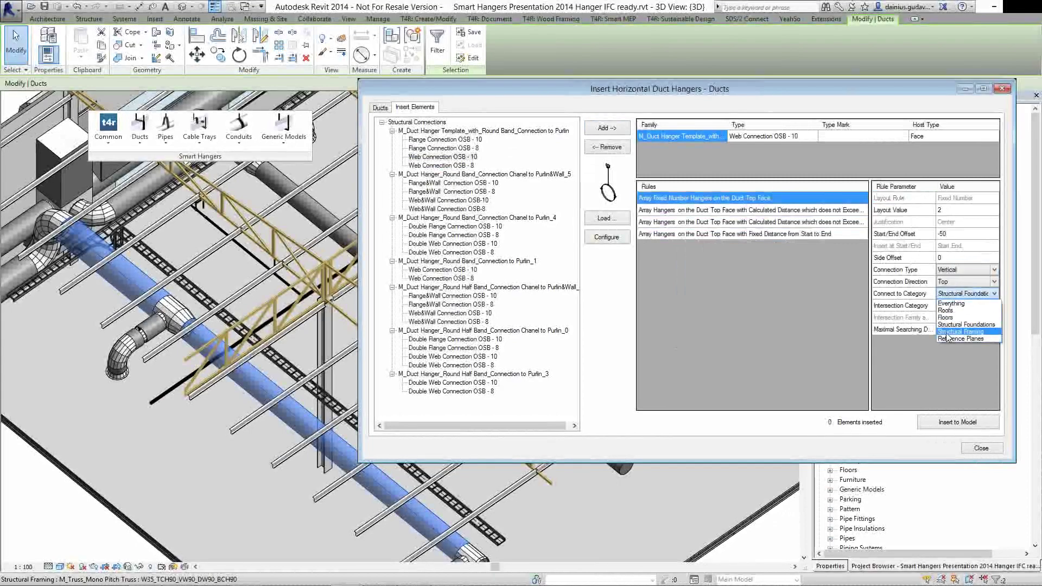
click(950, 331)
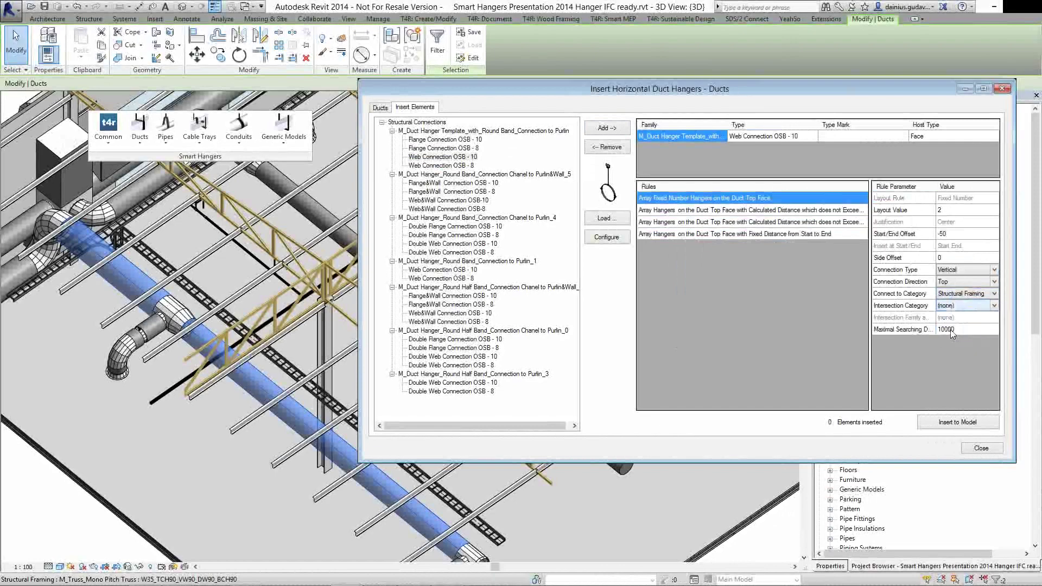
Set the hanger rule's Intersection Category to Structural Framing and its intersection family to M_Light Gauge-Zeds
click(966, 306)
click(952, 330)
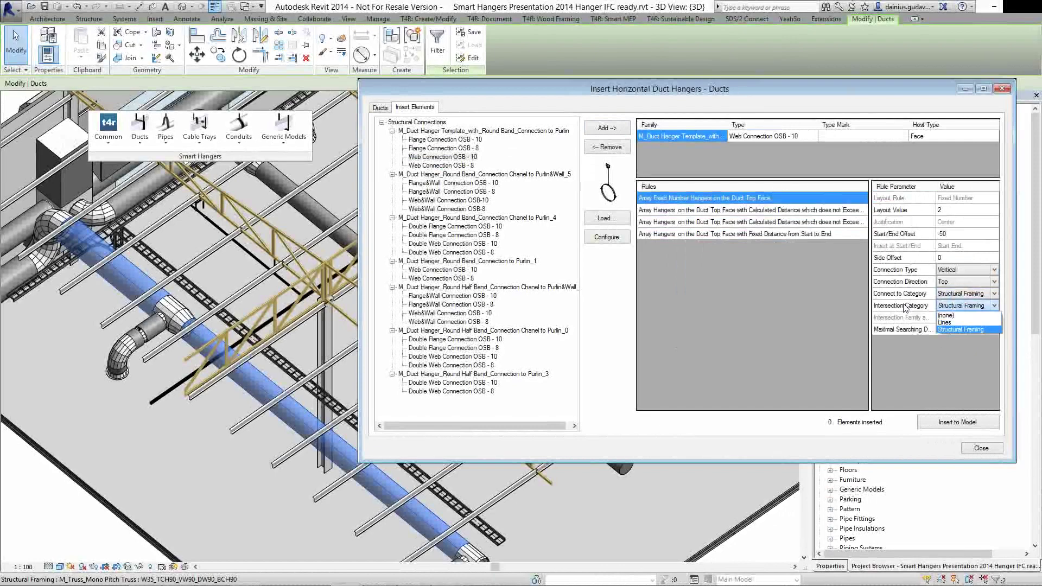
mouse_move(958, 324)
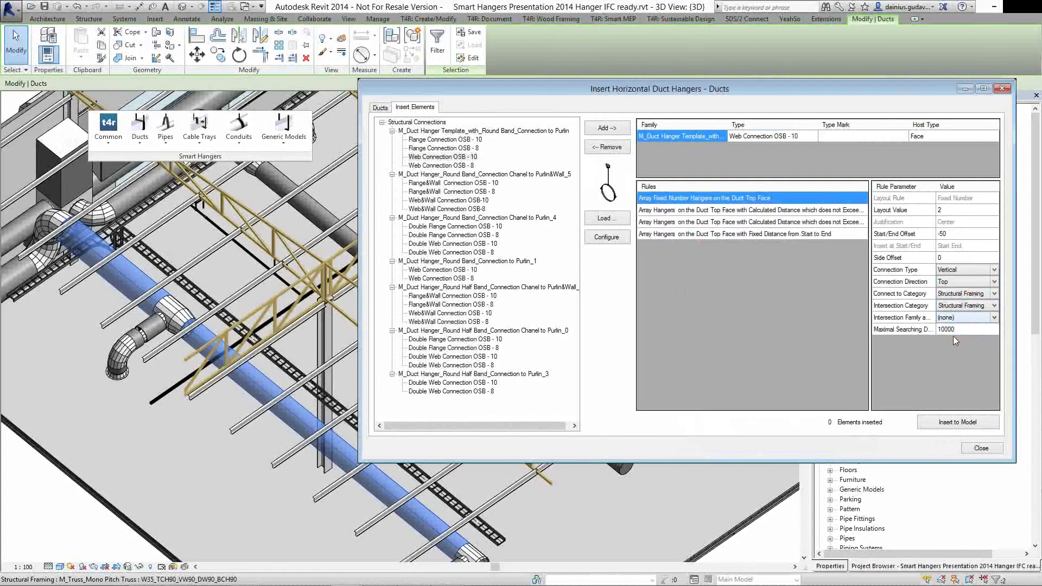
click(954, 337)
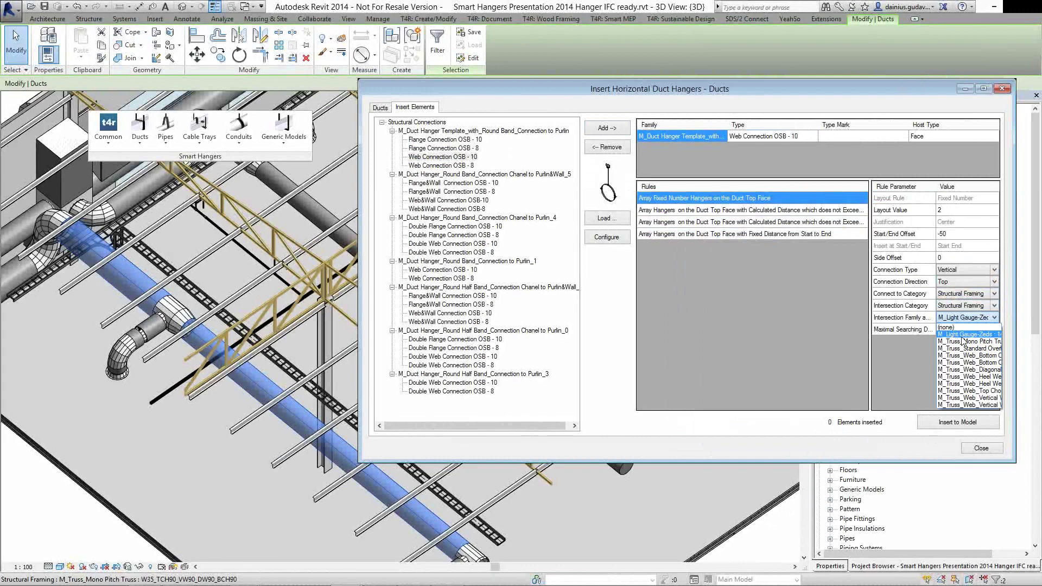
click(962, 337)
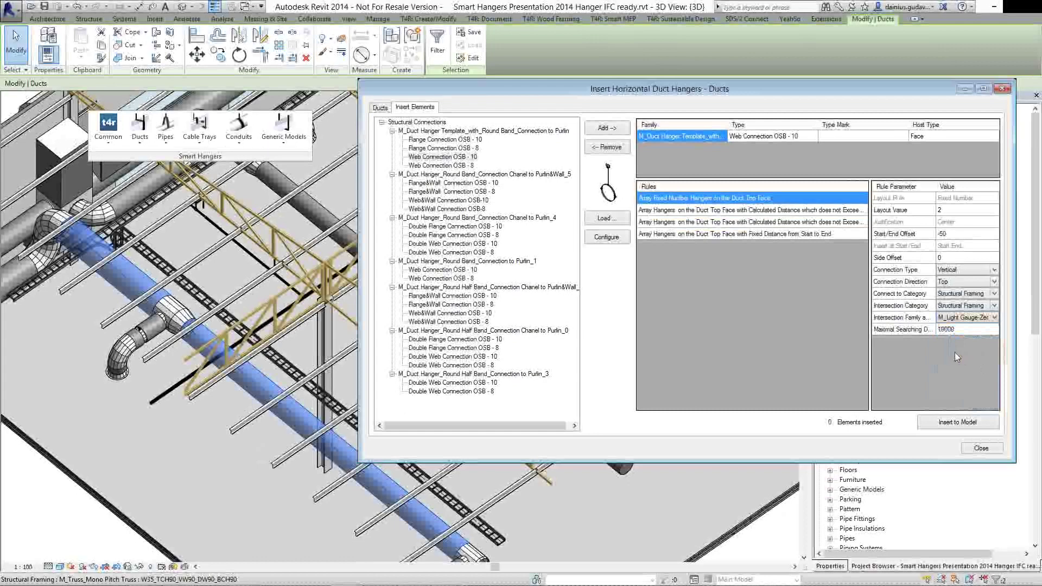
Insert the configured Web Connection OSB - 10 hangers into the model along the selected duct run and select one inserted hanger
click(958, 426)
click(969, 450)
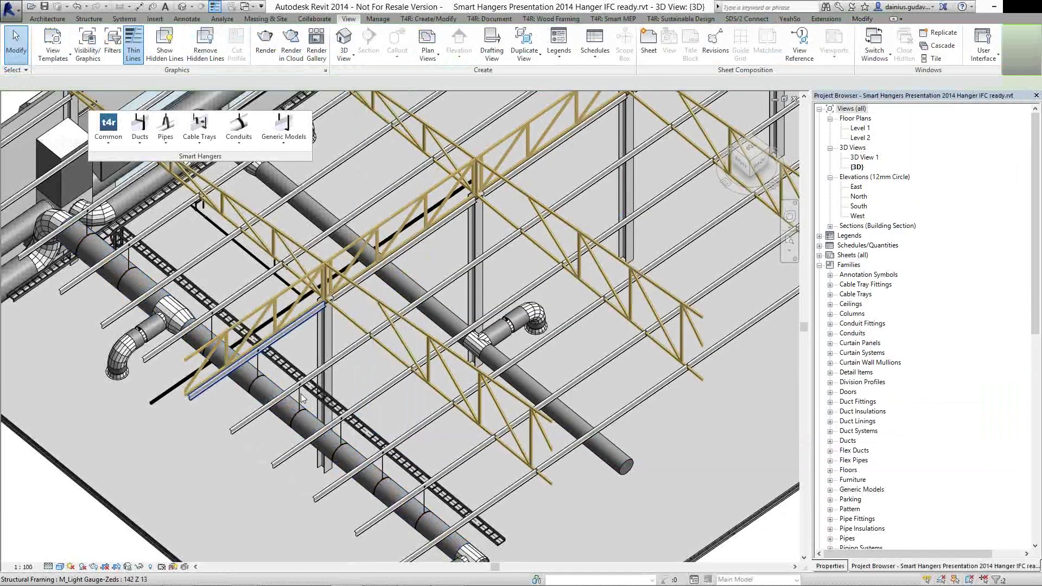
click(301, 393)
scroll(300, 393, up, 8)
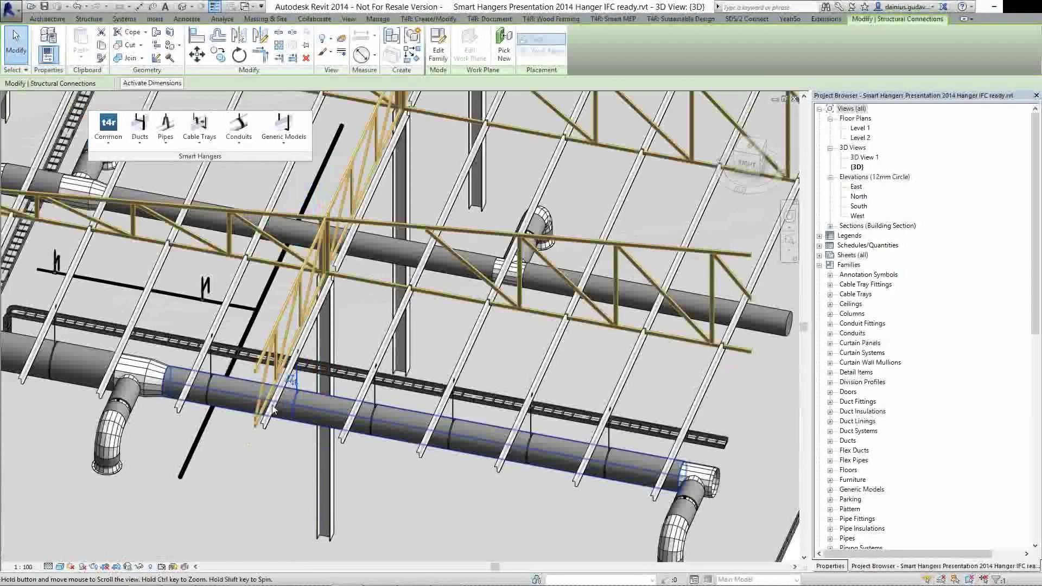
For the selected cable tray run, add the cable tray hanger with supports, Single Rod Web Connection, type Web Connection OSB - 8
shift+middle_drag(271, 410, 643, 421)
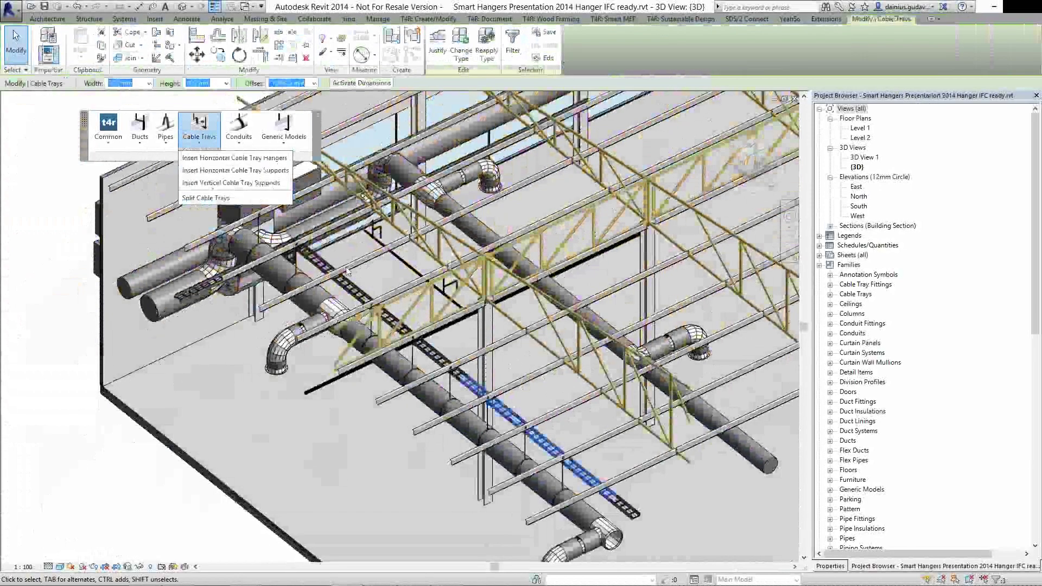
click(234, 158)
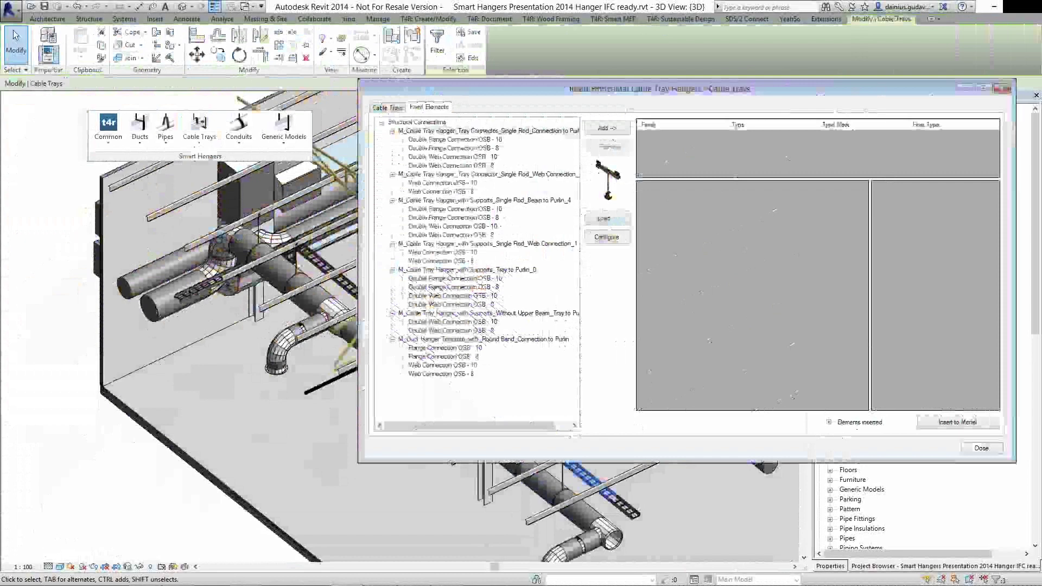
click(437, 165)
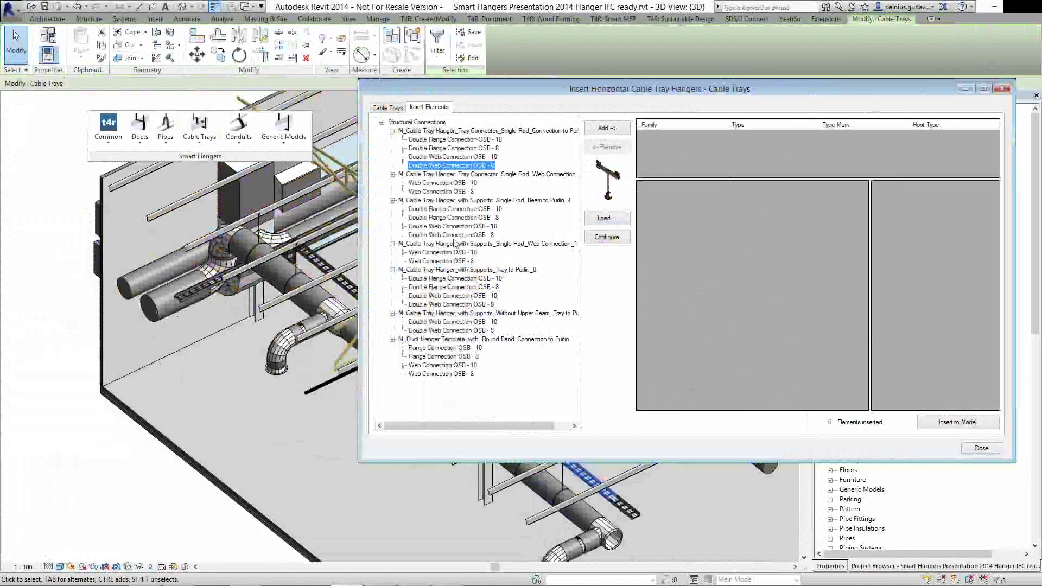
click(453, 227)
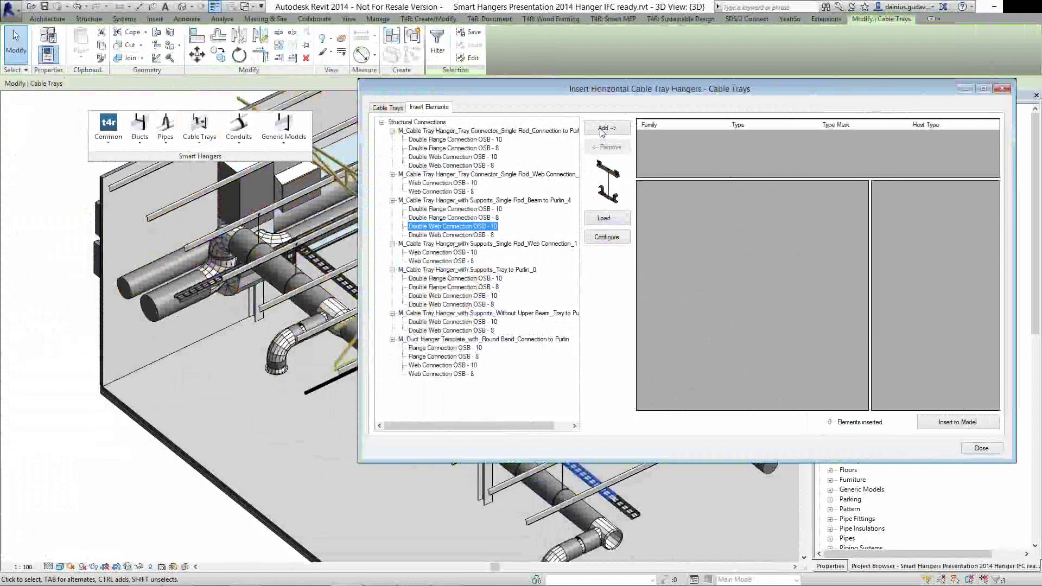
click(441, 262)
click(607, 129)
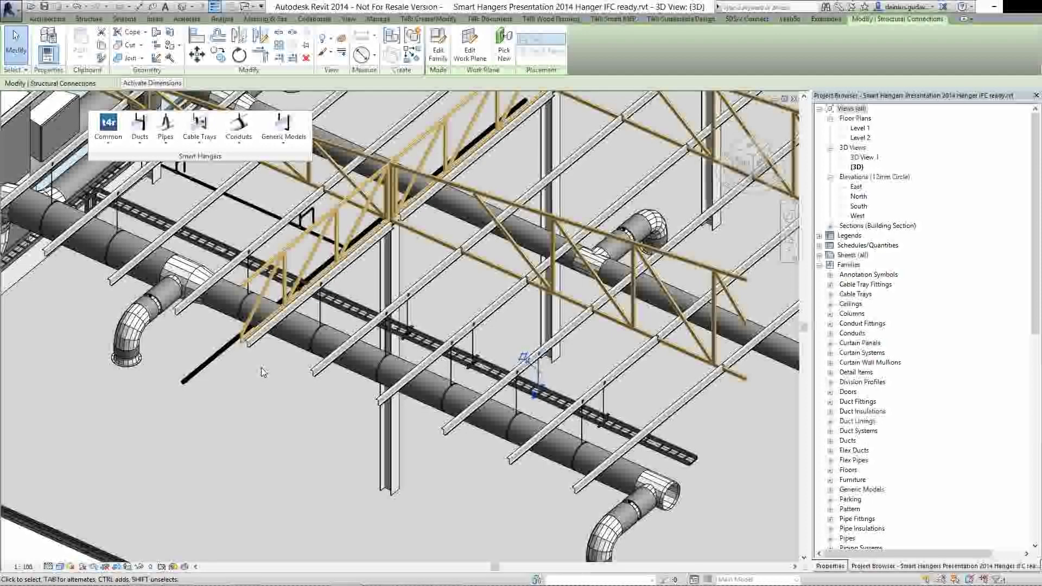
Insert one gravity center point for the selected duct and cable tray hangers
middle_drag(261, 372, 315, 409)
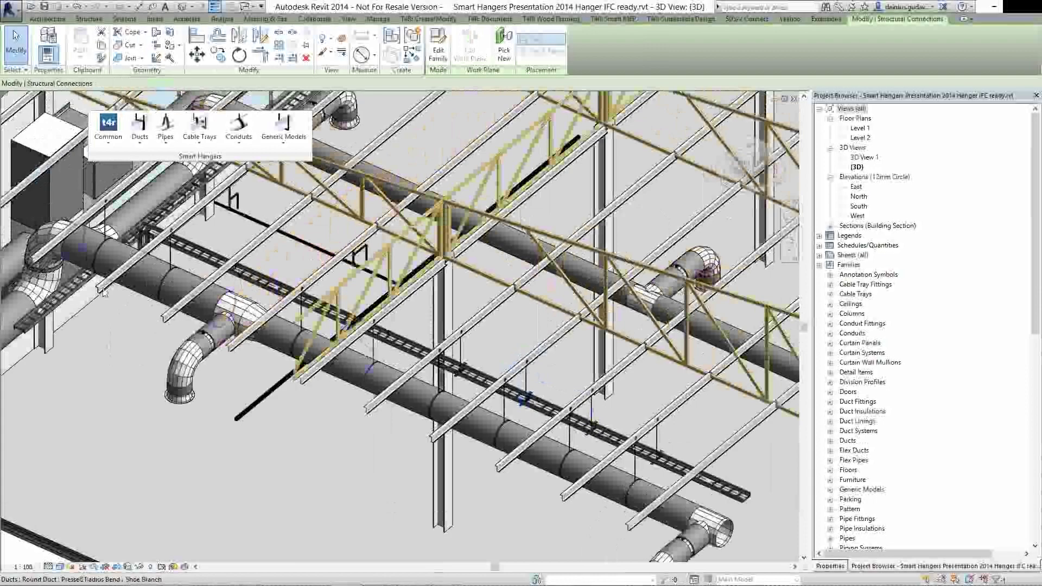
click(108, 128)
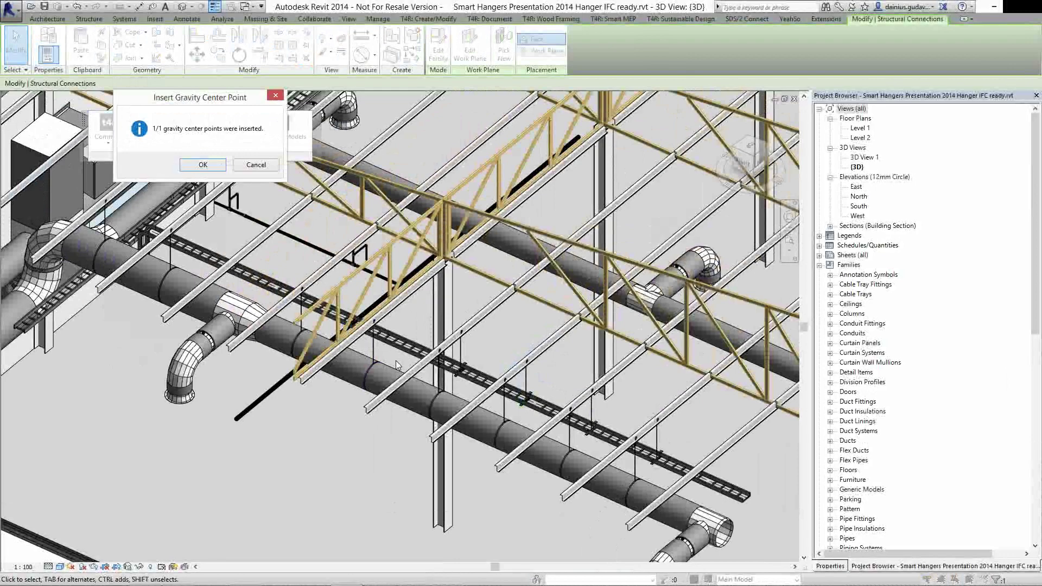
key(Return)
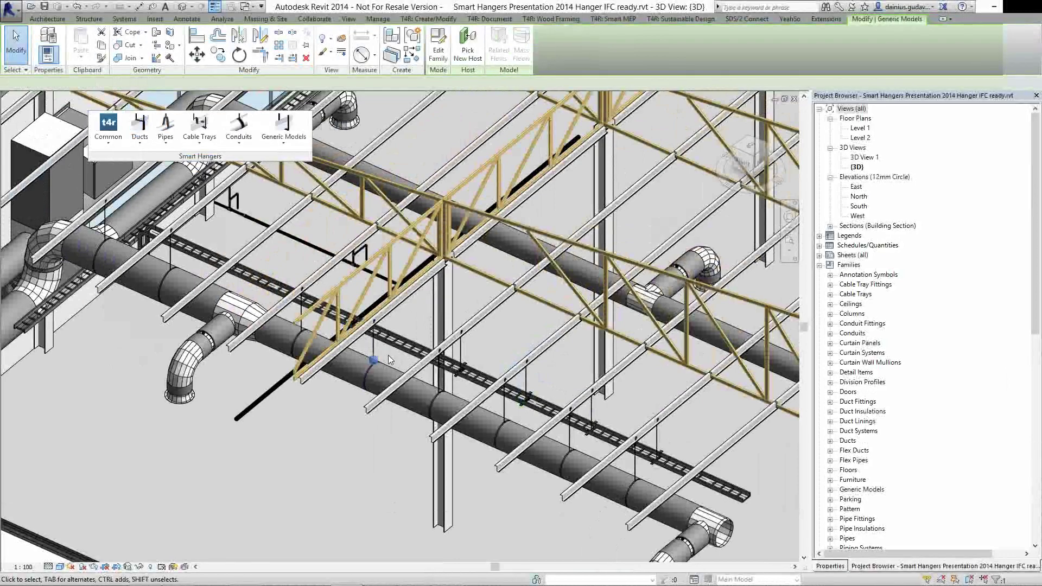
key(Escape)
scroll(389, 355, up, 3)
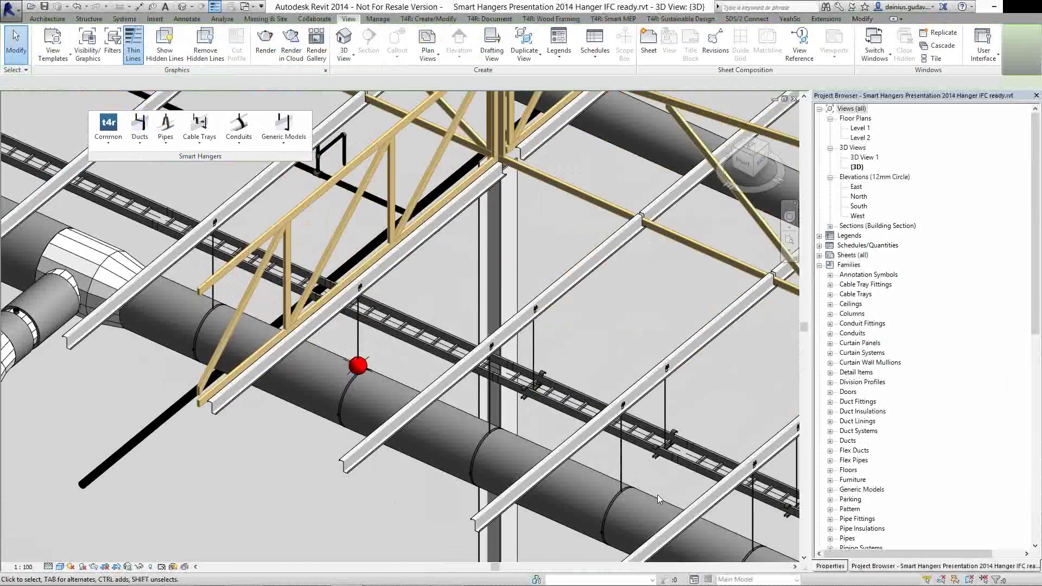
Examine the properties of the red gravity center point above the duct run
click(359, 366)
click(831, 566)
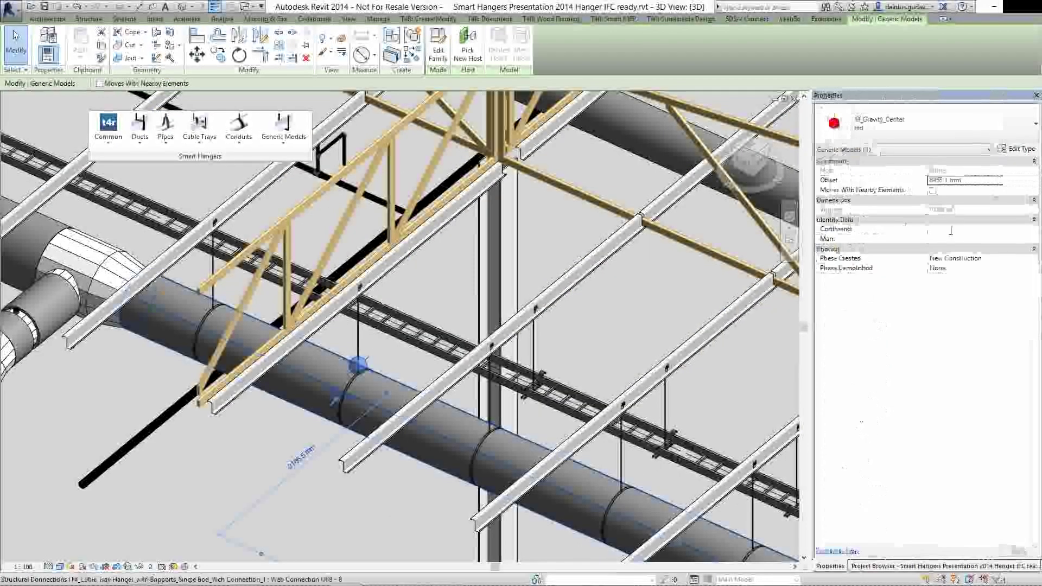
click(951, 231)
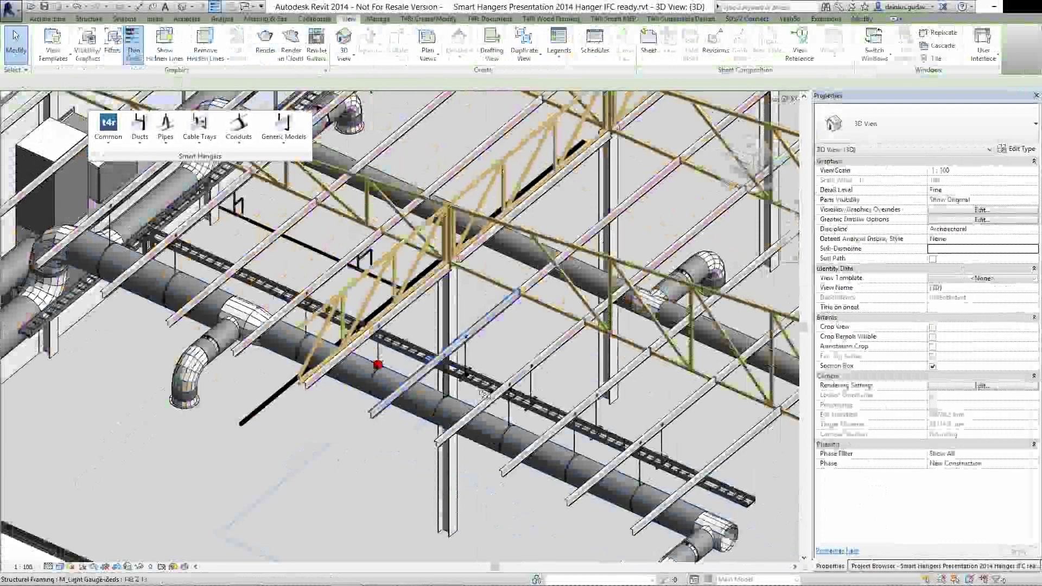
Insert one gravity point for the light gauge Zed purlin beside the air handling unit
shift+middle_drag(485, 394, 149, 353)
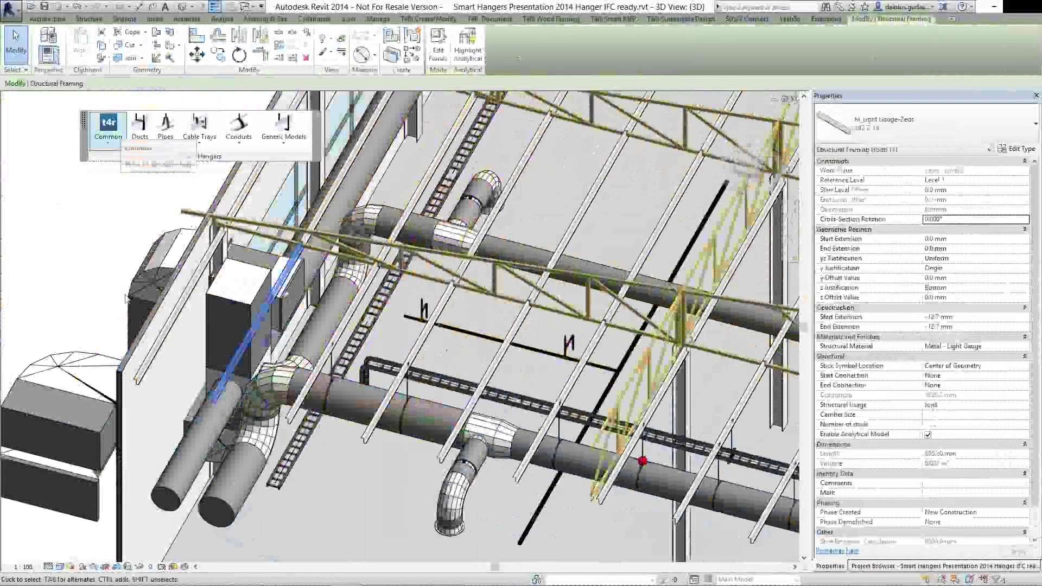
click(114, 134)
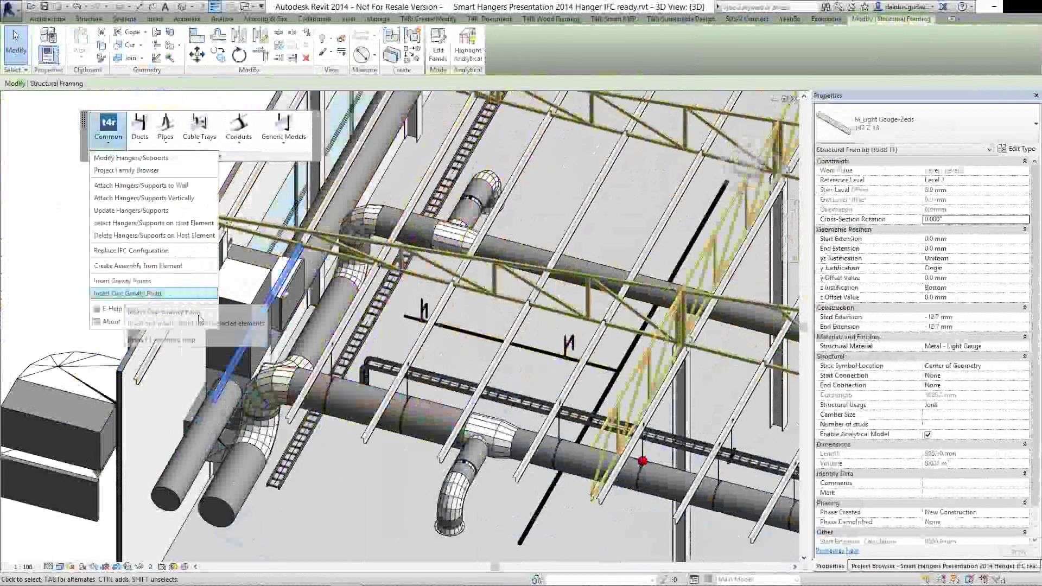
click(147, 293)
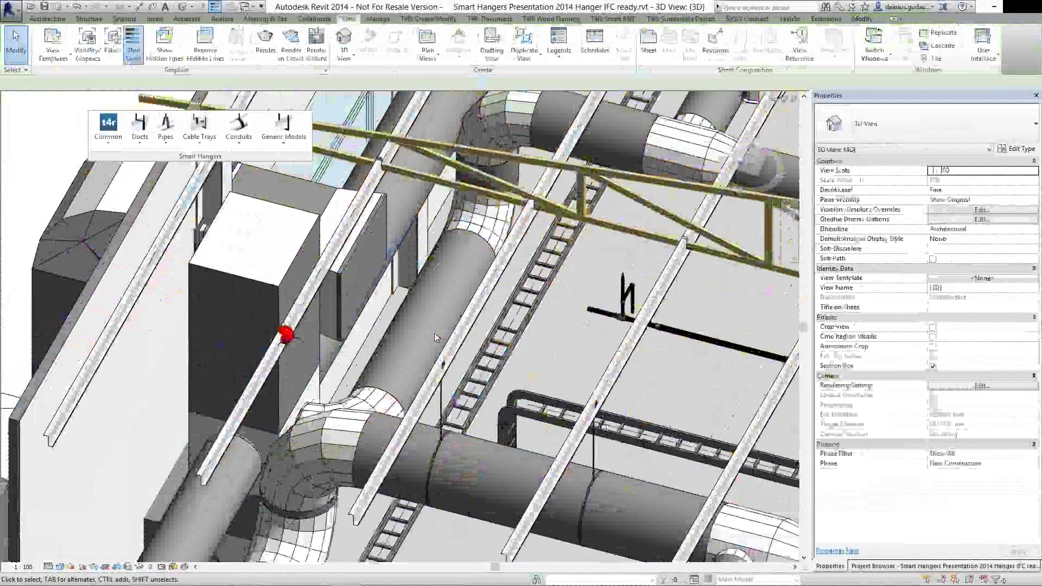
scroll(435, 333, down, 2)
middle_drag(435, 334, 304, 292)
scroll(305, 292, down, 2)
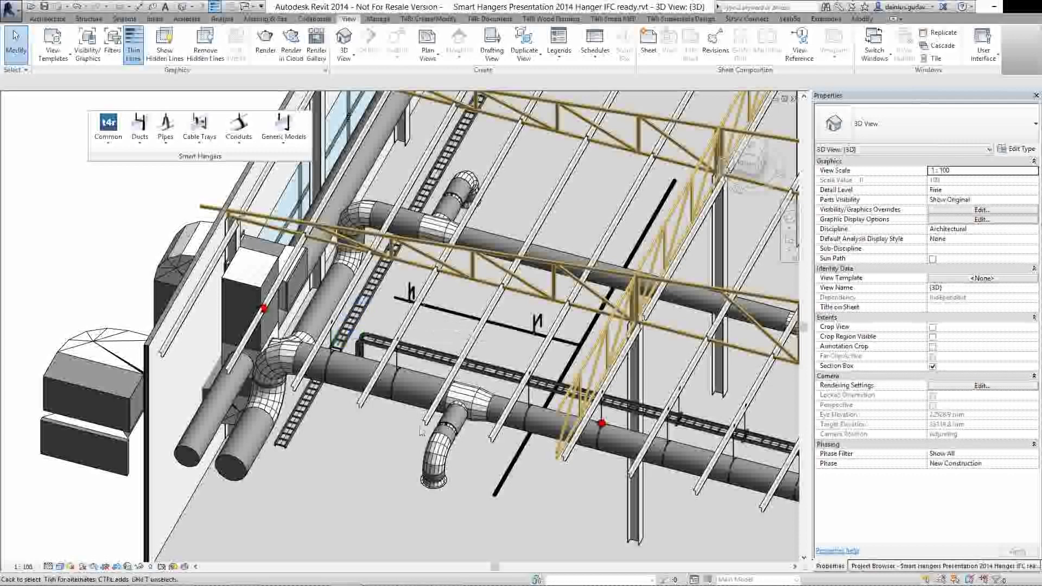
scroll(549, 509, down, 1)
middle_drag(548, 509, 330, 488)
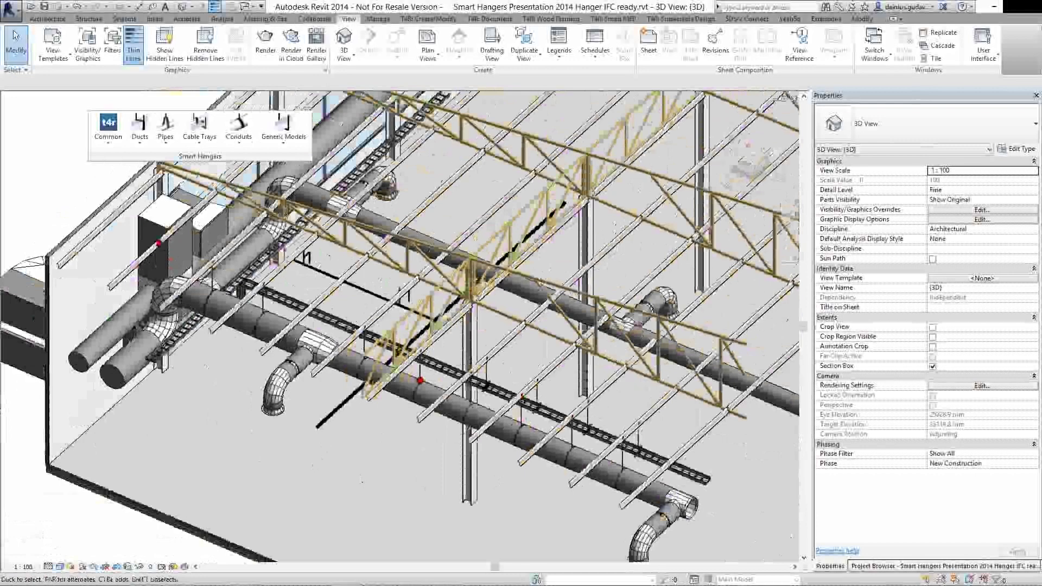